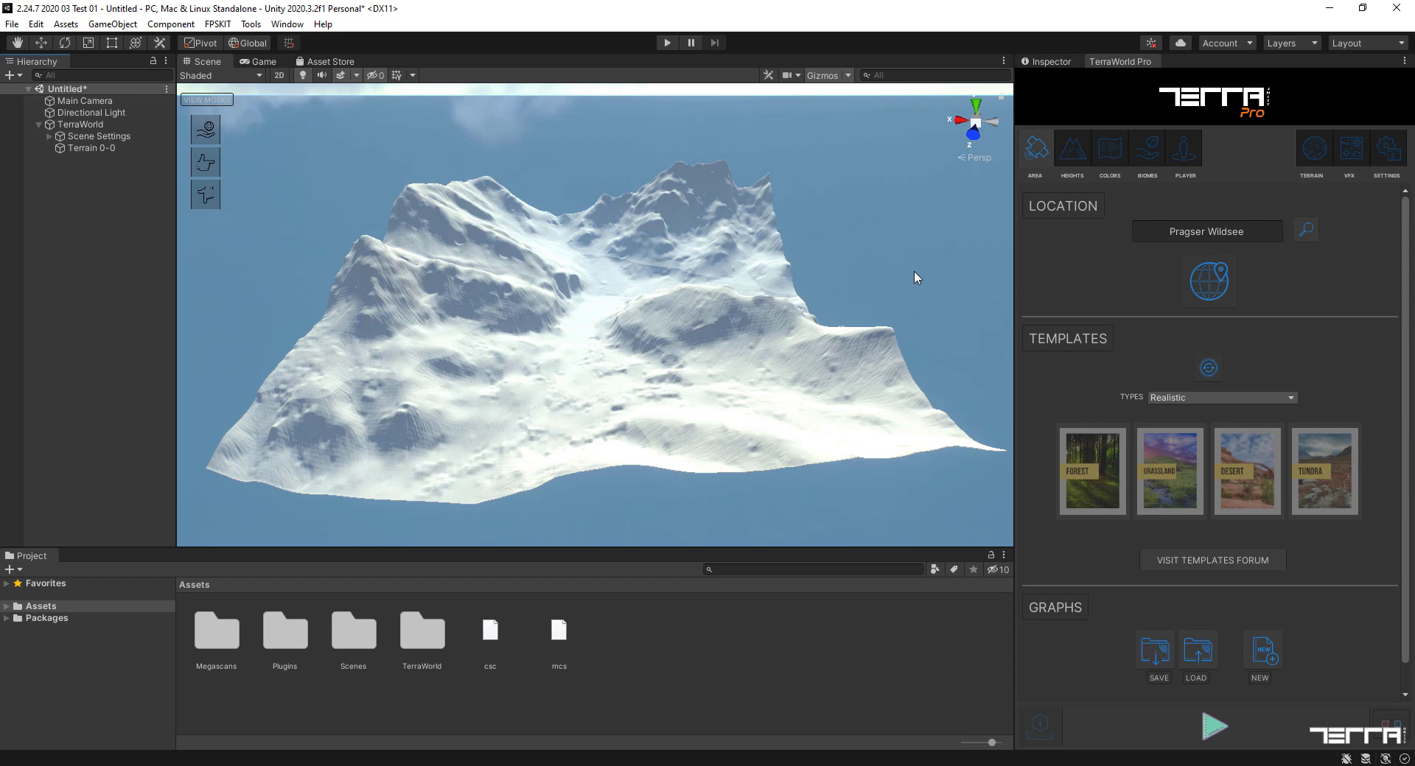
- Show the Terrain Rendering settings for the snowy mountain terrain
left_click(1315, 148)
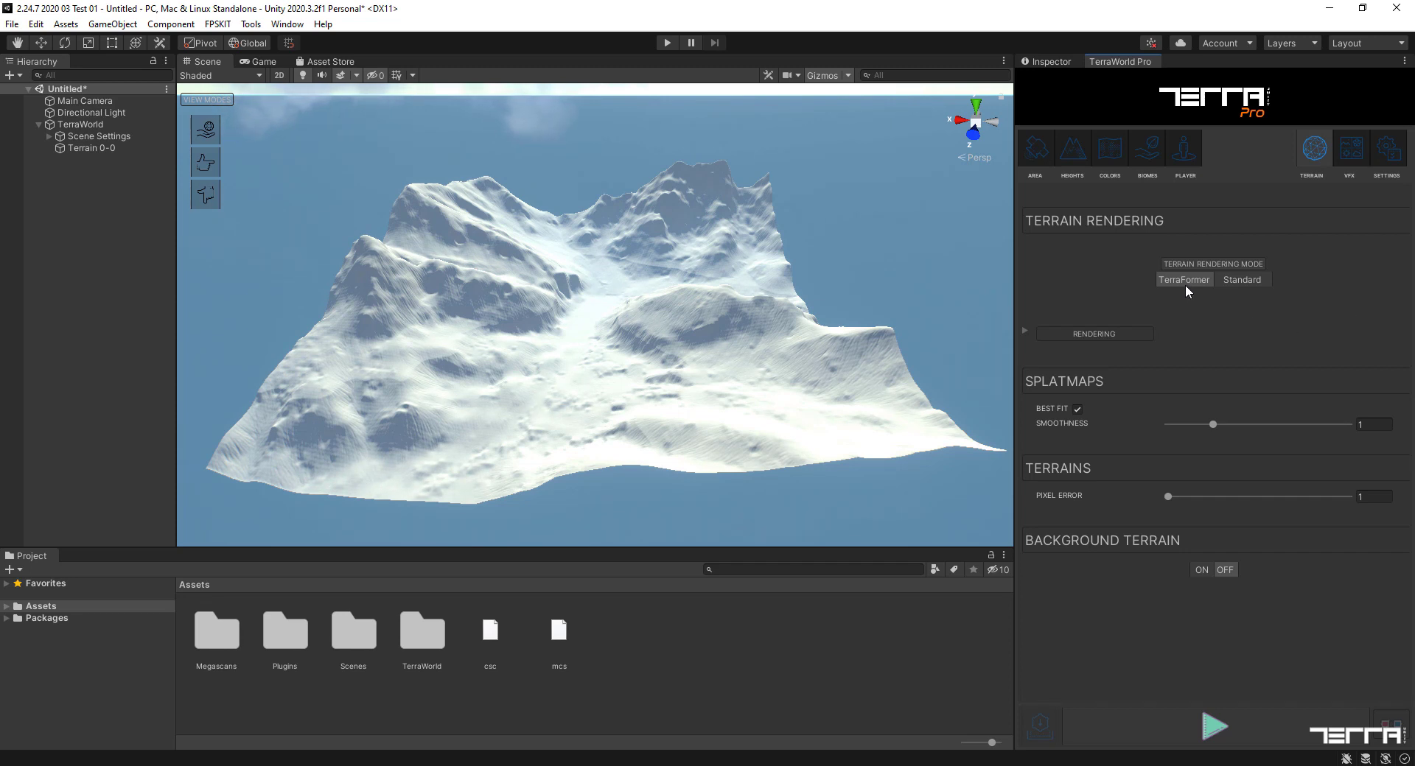
- Change the Terrain Rendering Mode from TerraFormer to Standard
left_click(1238, 281)
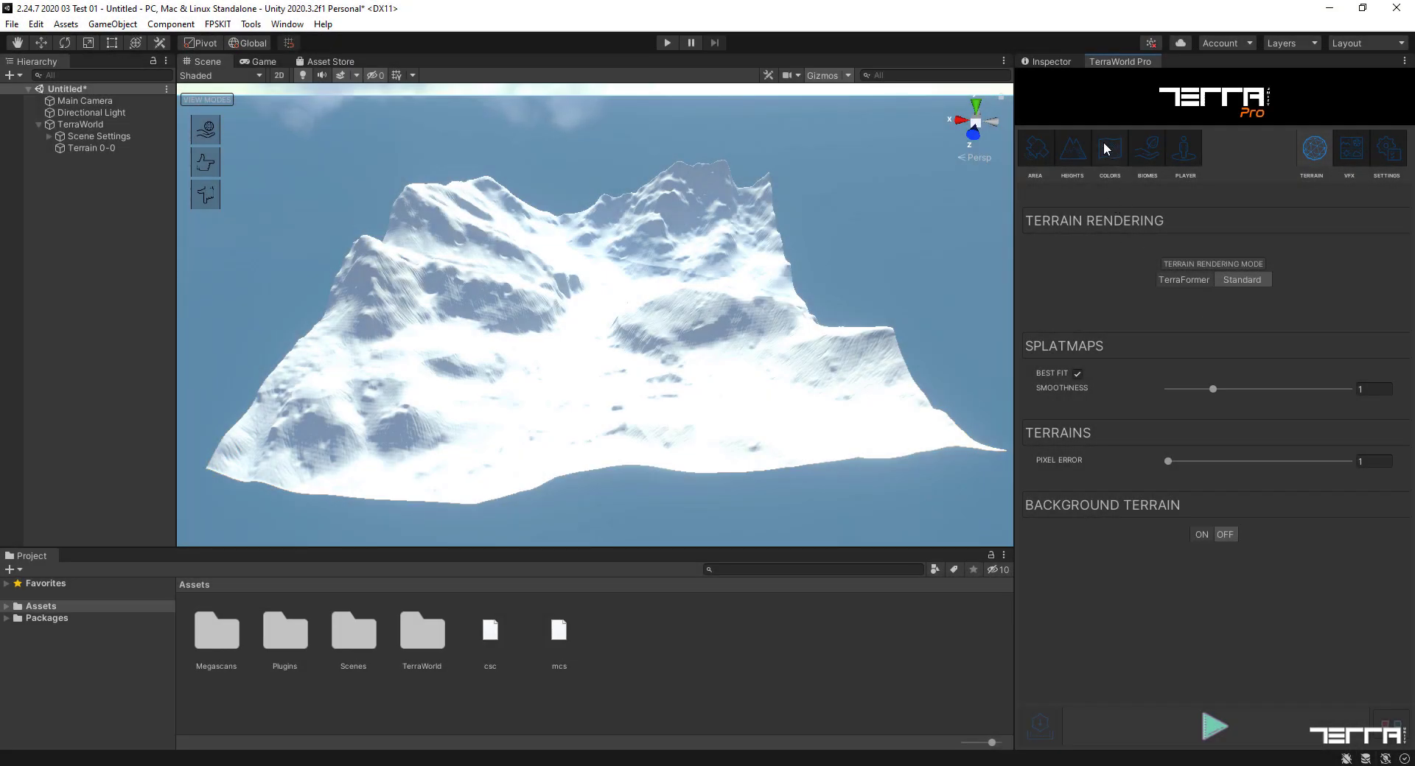
- Add a Satellite Image Source node to the Colors graph
left_click(1106, 150)
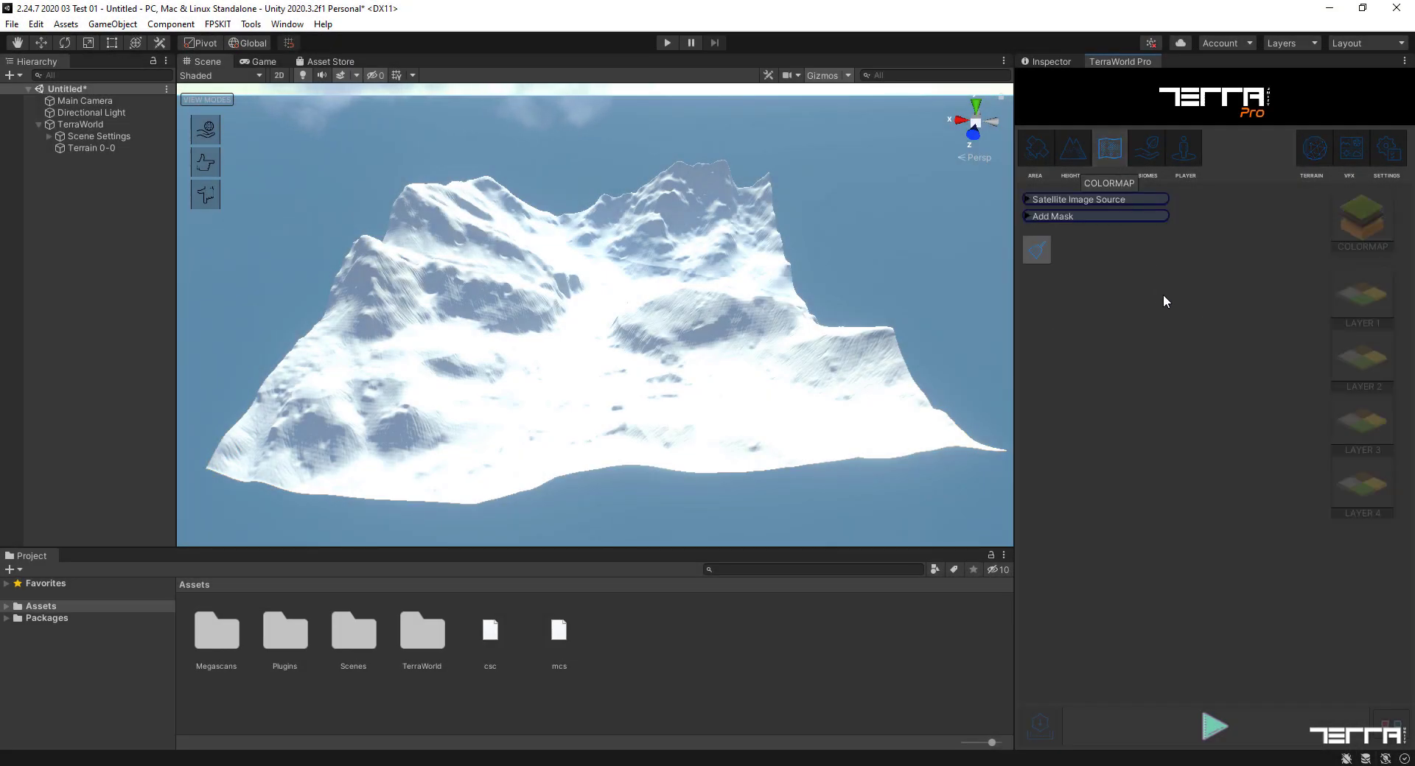
left_click(1084, 199)
left_click(1087, 215)
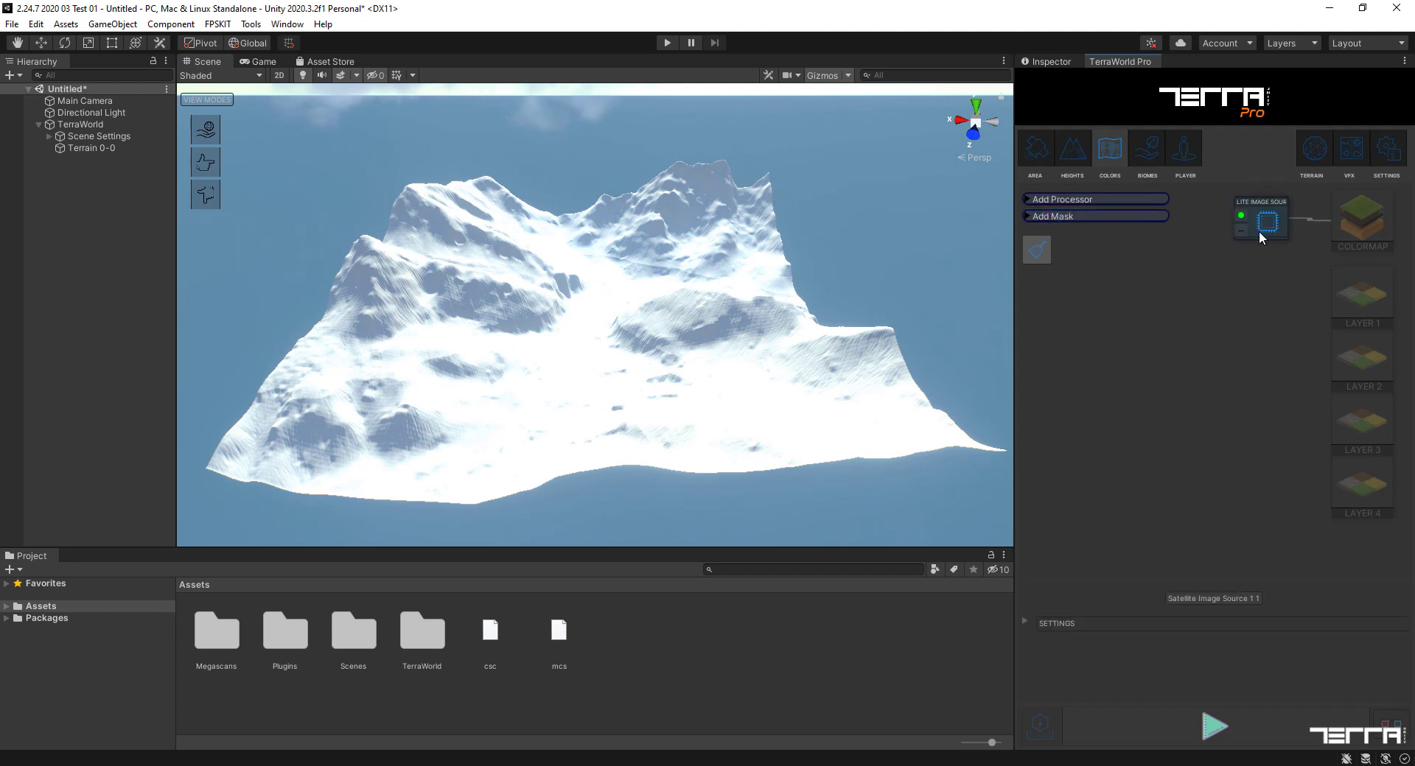
left_click_drag(1263, 224, 1144, 266)
- Keep ESRI as the imagery provider at 1024 resolution and start generating the world
left_click(1024, 623)
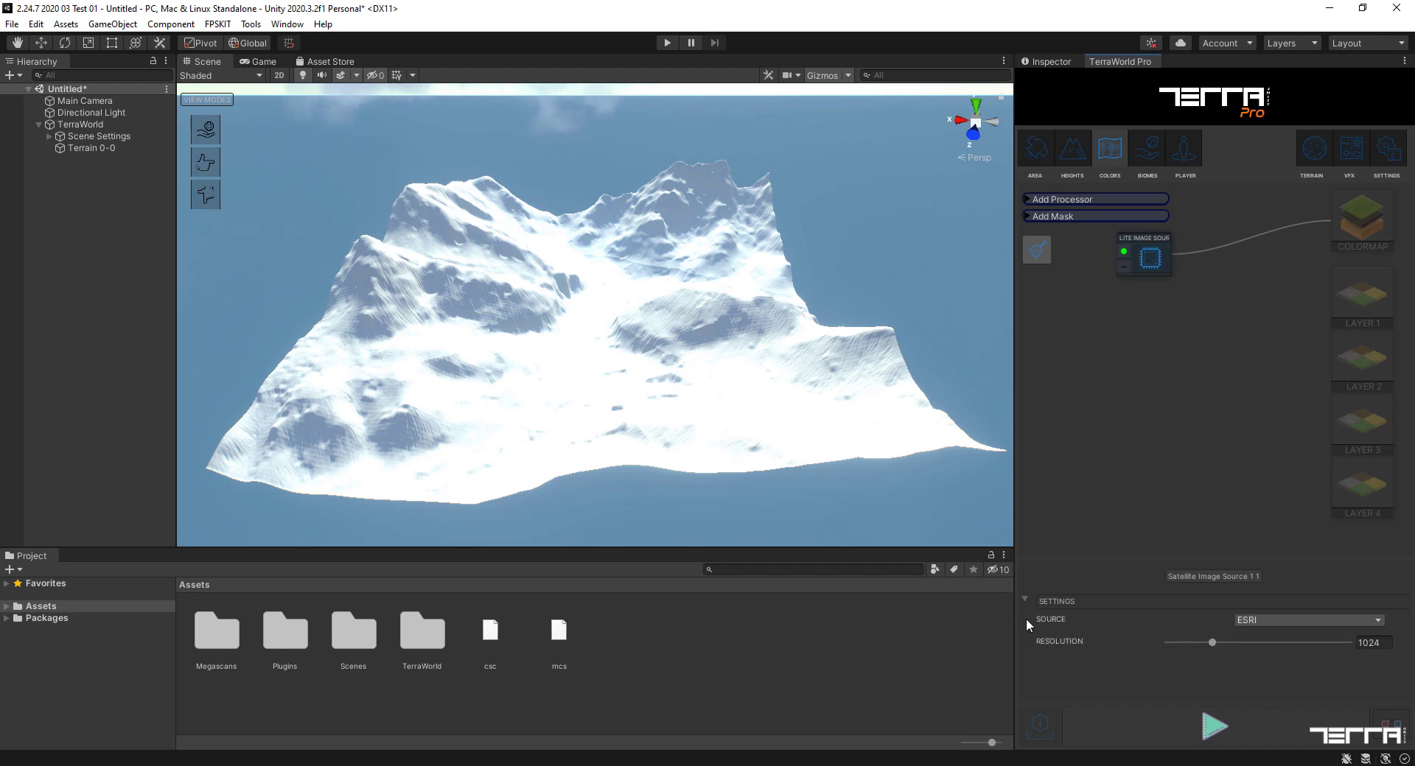
left_click(1378, 619)
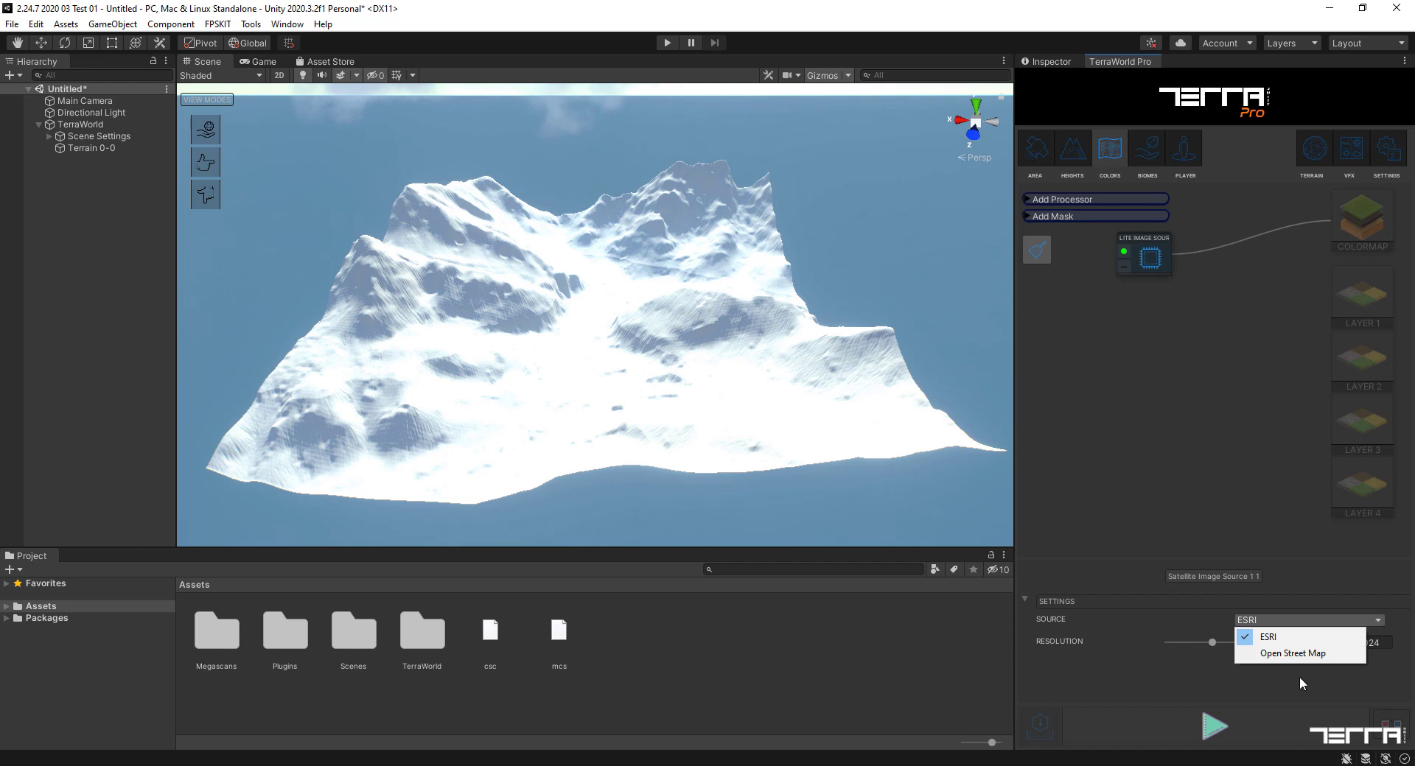
left_click(1270, 692)
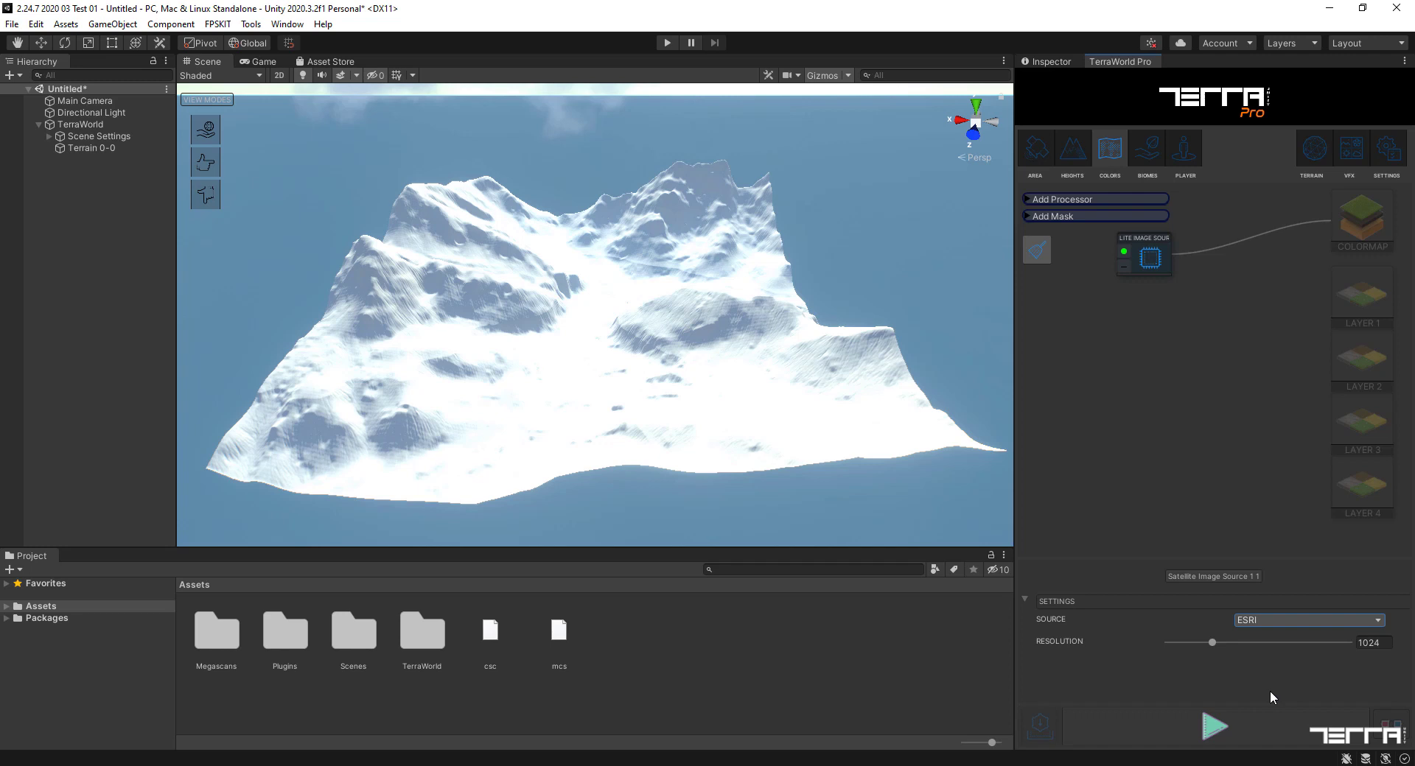
left_click(1211, 728)
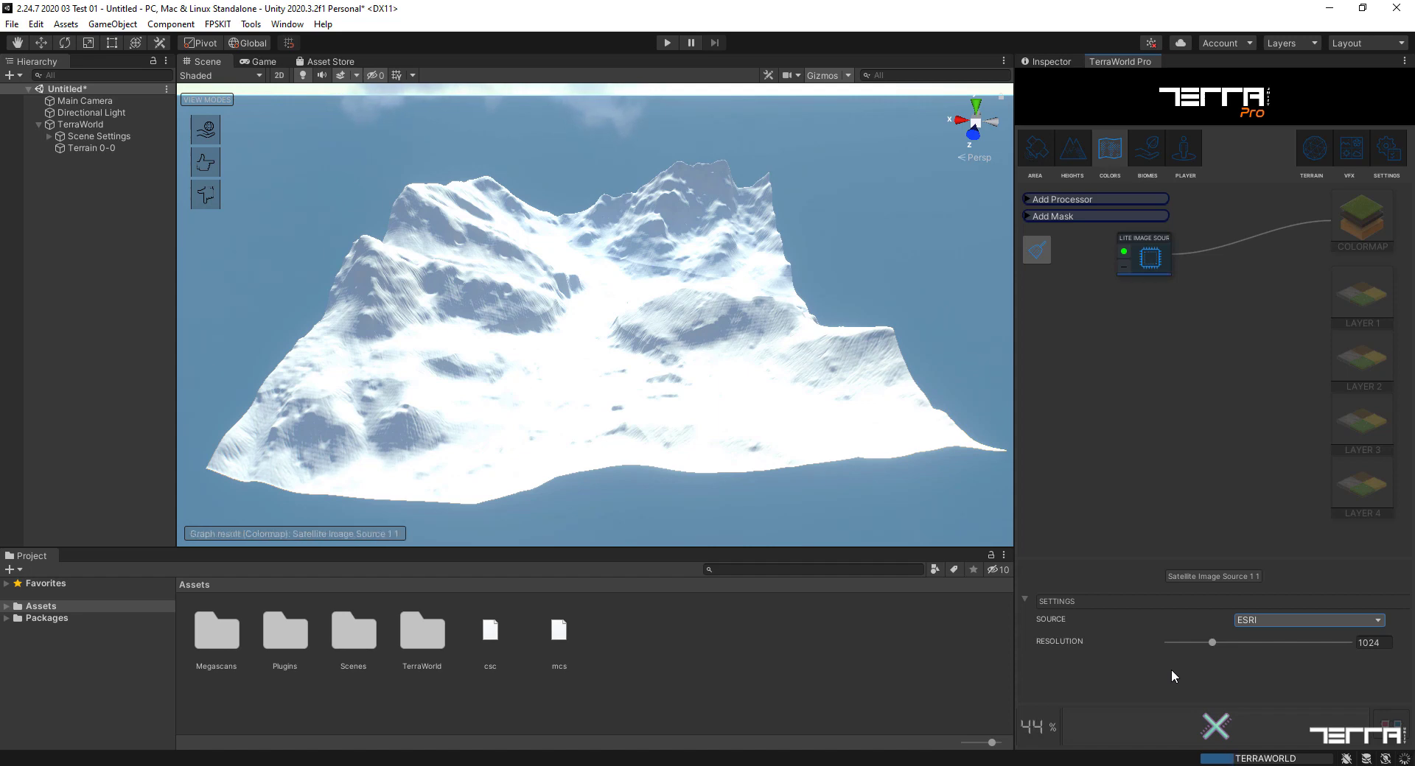
- Orbit the view around the terrain, now draped in ESRI satellite imagery
left_click_drag(888, 527, 837, 469, "alt")
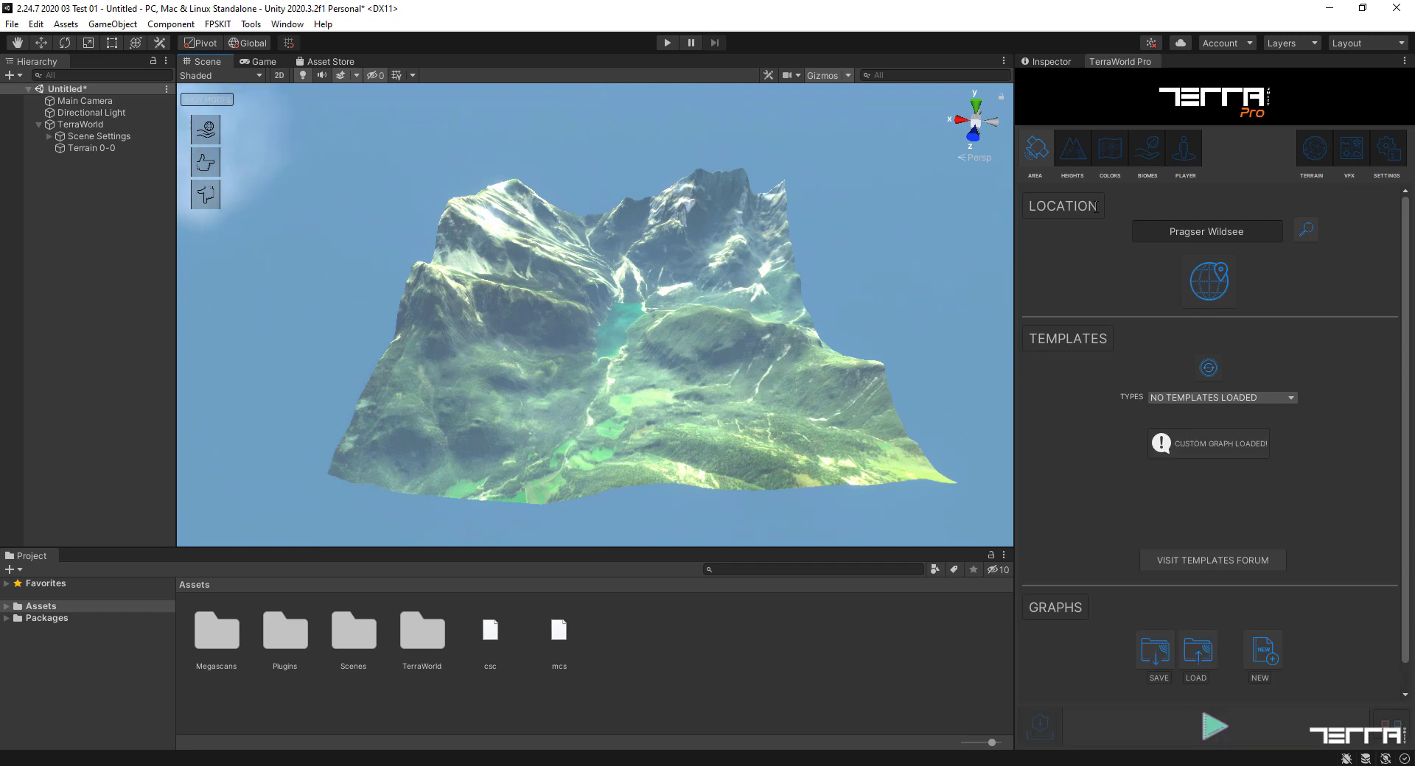
- Add a Terrain Detail Layer node below the image source, expanding its Layer Source, Settings and Inputs
left_click(1111, 153)
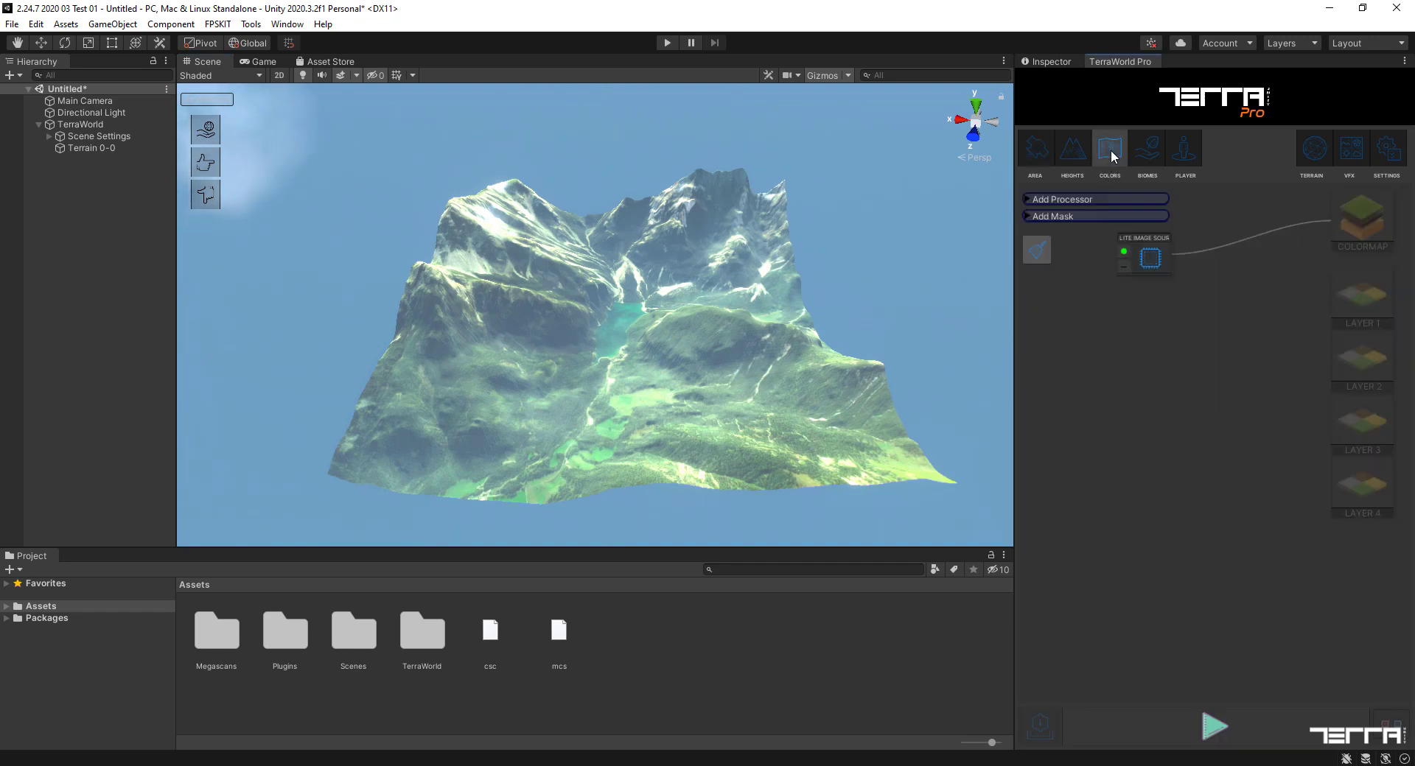
left_click(1159, 200)
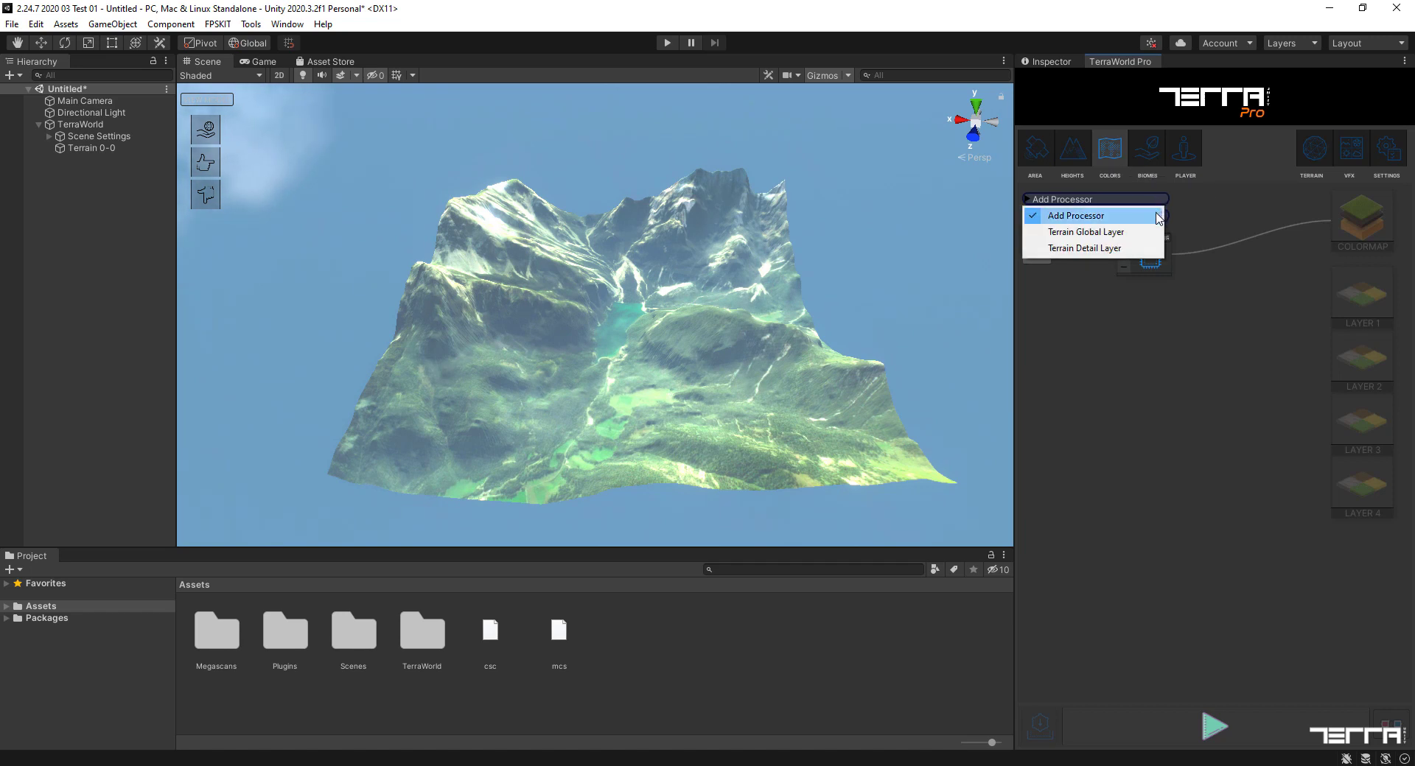
left_click(1050, 251)
left_click_drag(1193, 252, 1187, 357)
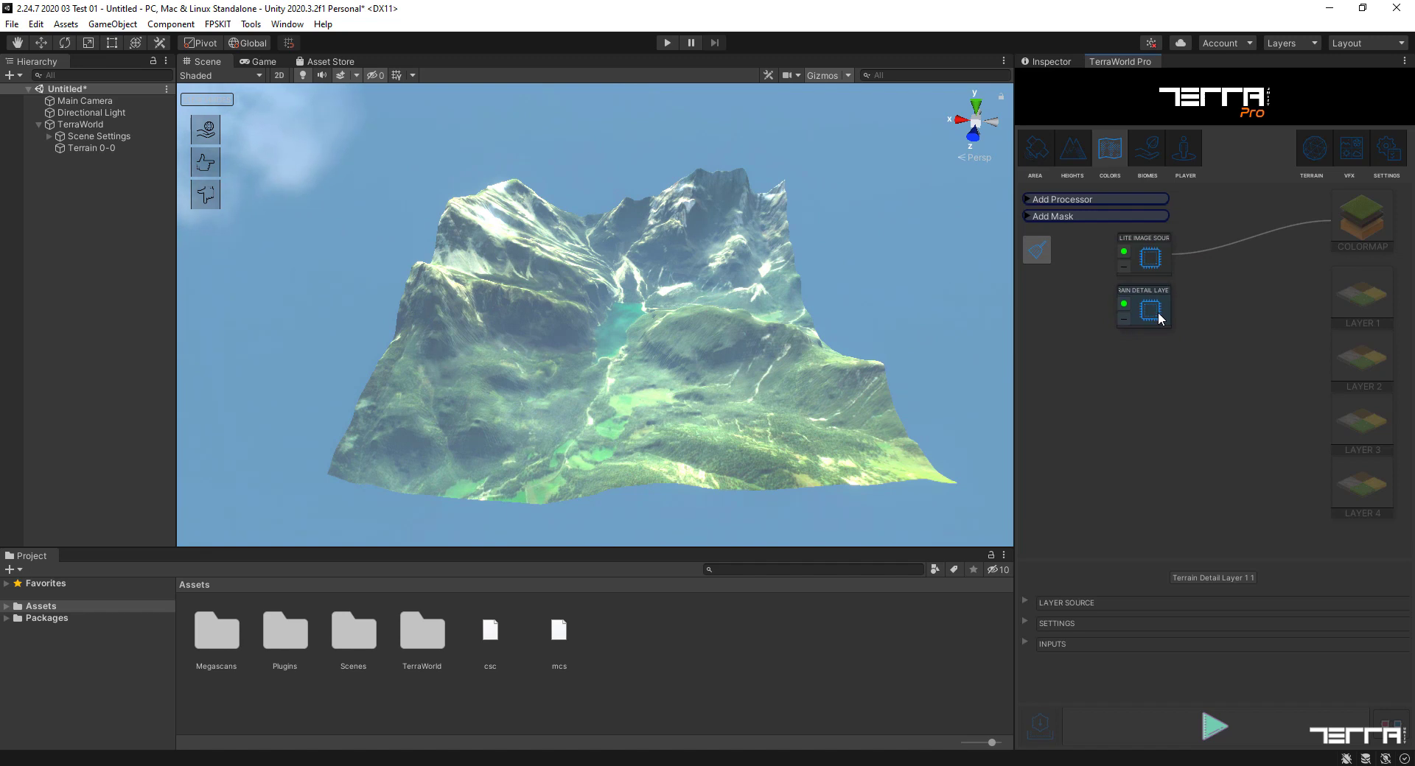
left_click(1027, 599)
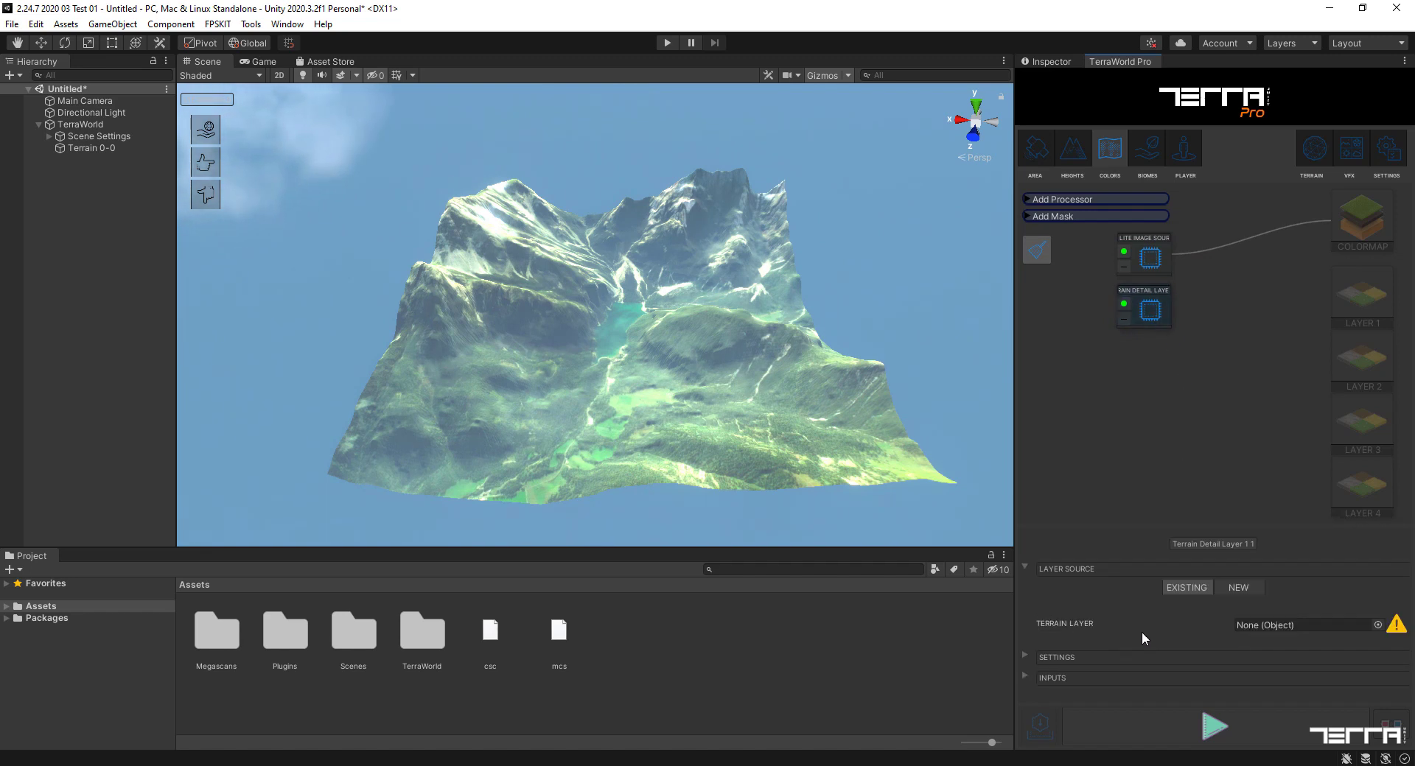
left_click(1027, 658)
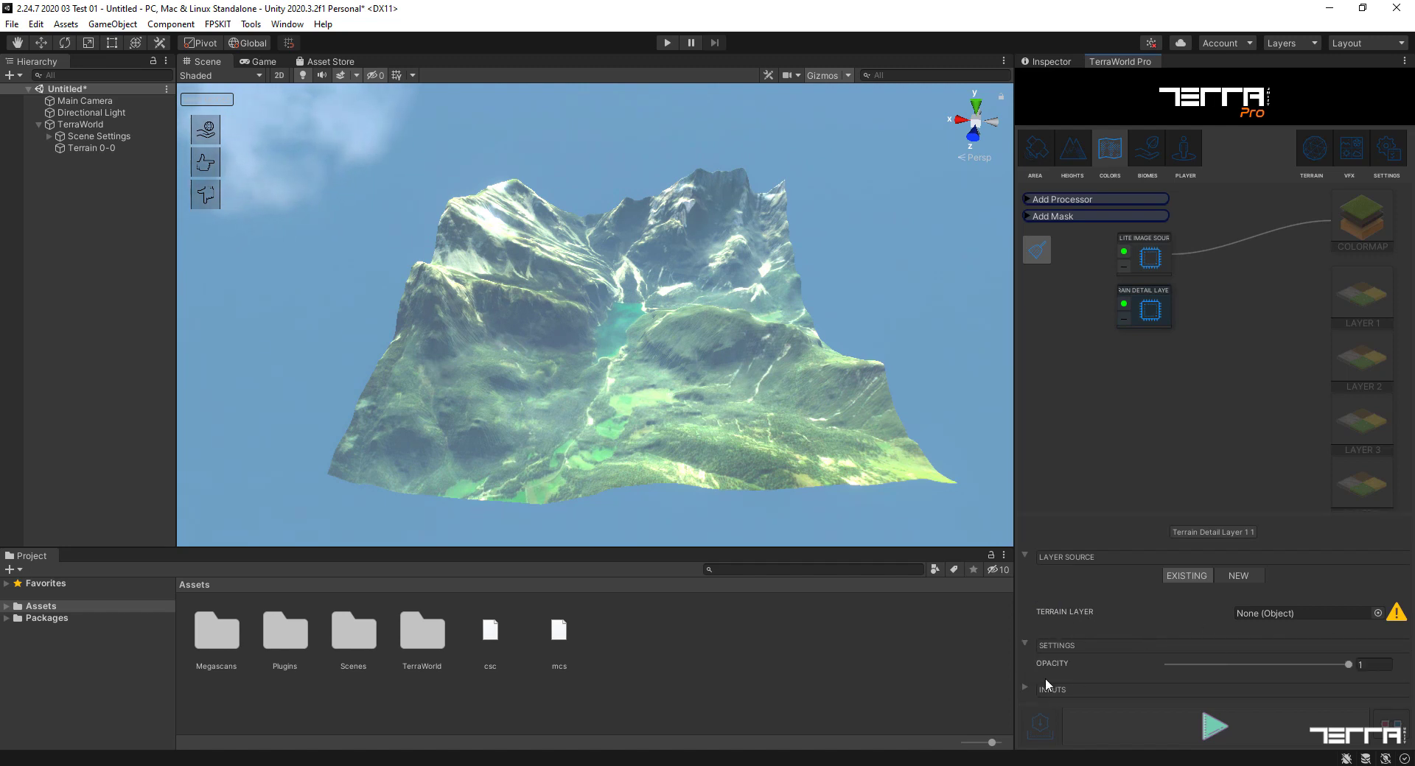
left_click(1025, 689)
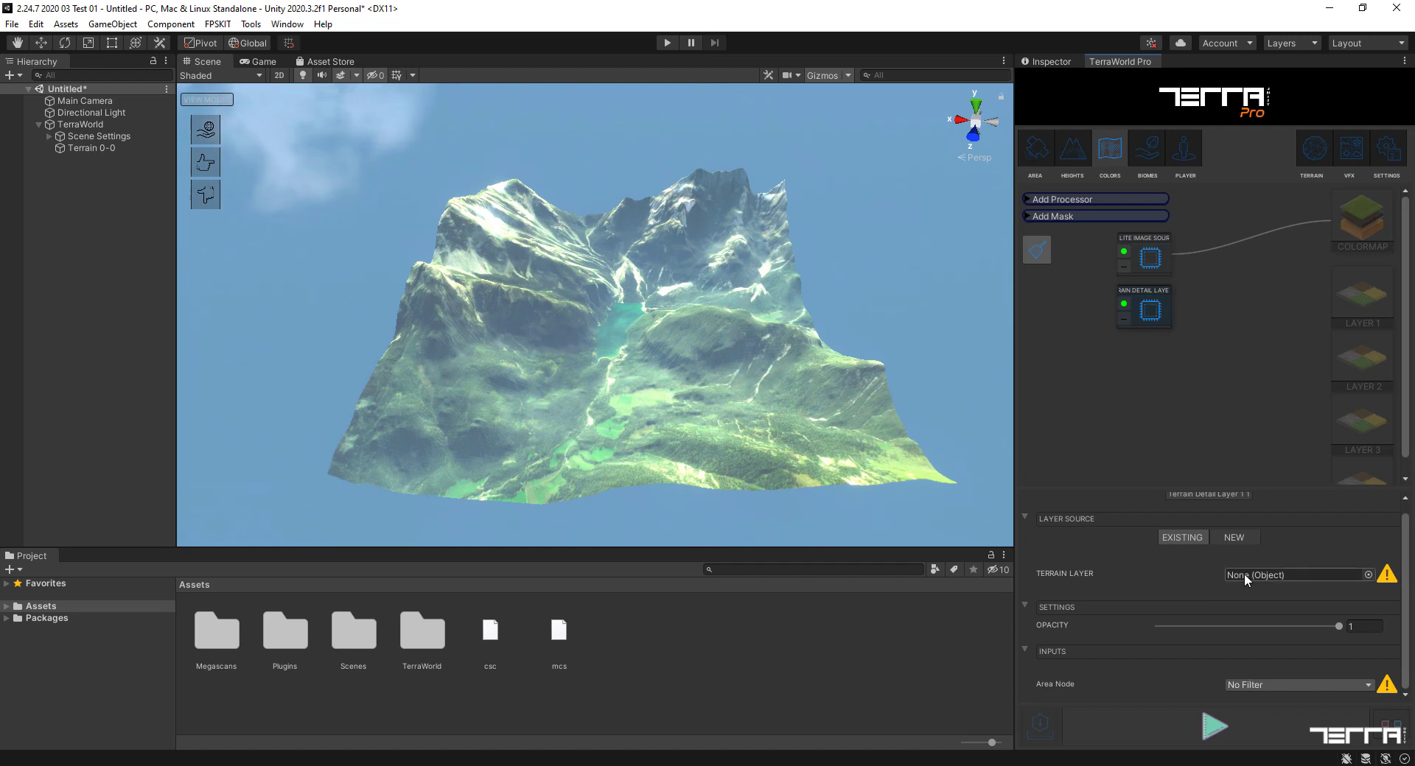
- Assign BCK_01 from the Terrain Layers folder to the detail layer, leaving Area Node at No Filter
left_click(813, 568)
type("Terrain Layer")
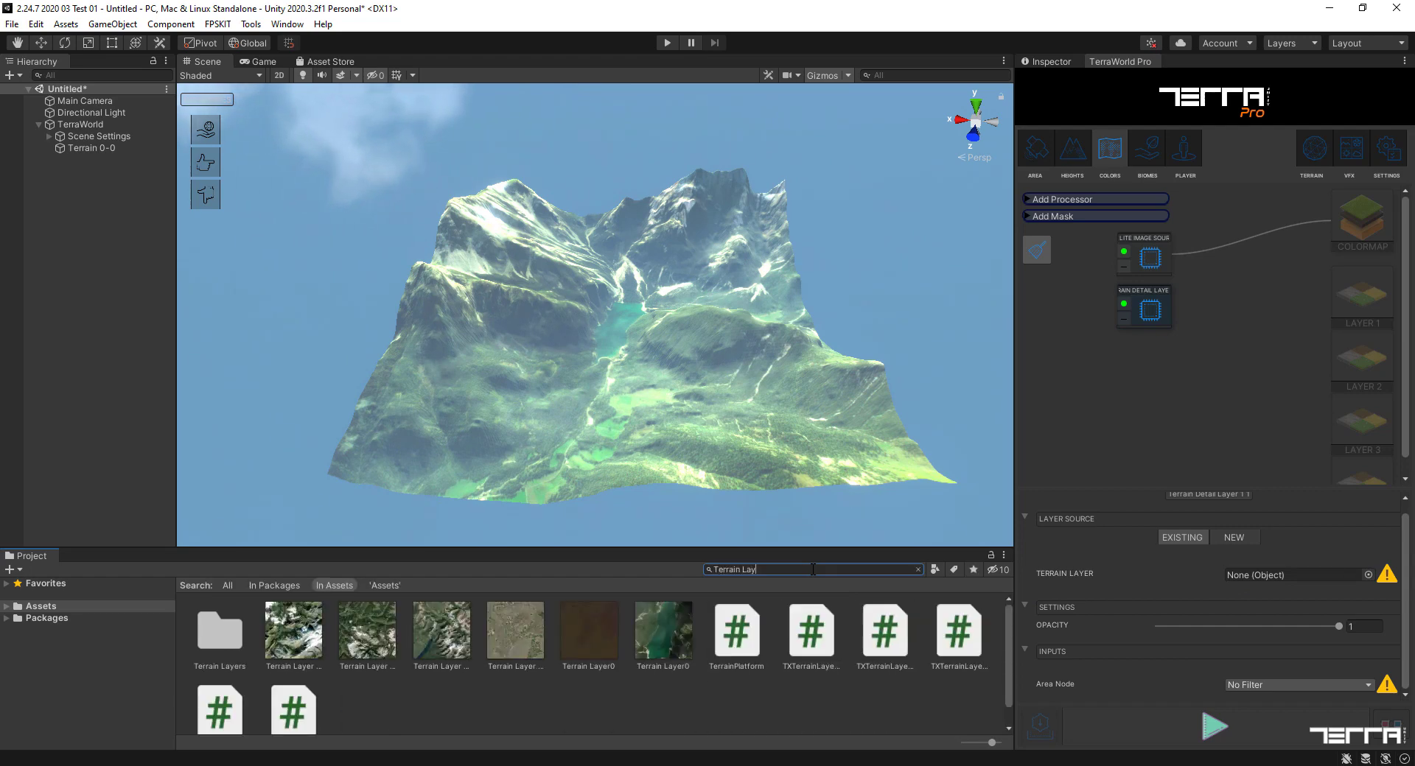
double_click(235, 636)
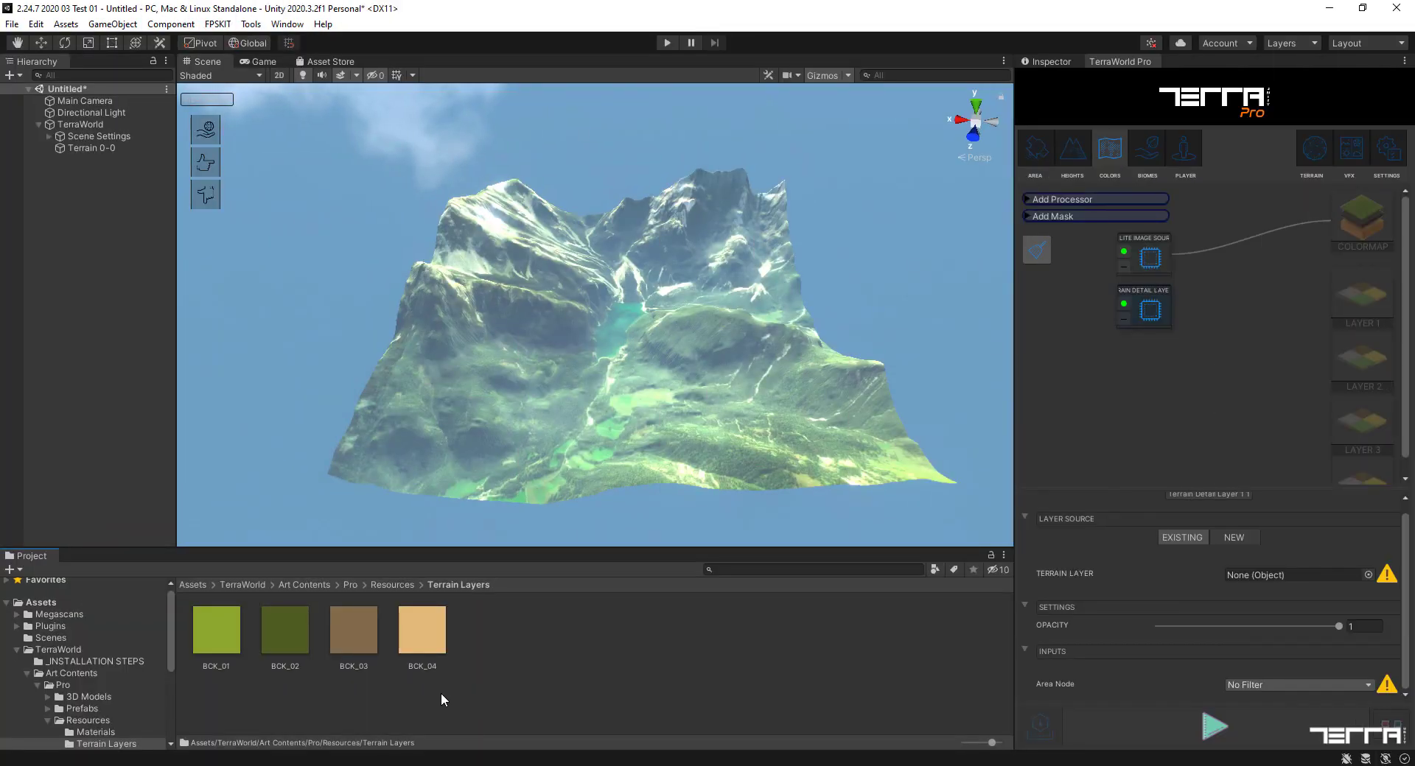
left_click_drag(219, 632, 1249, 577)
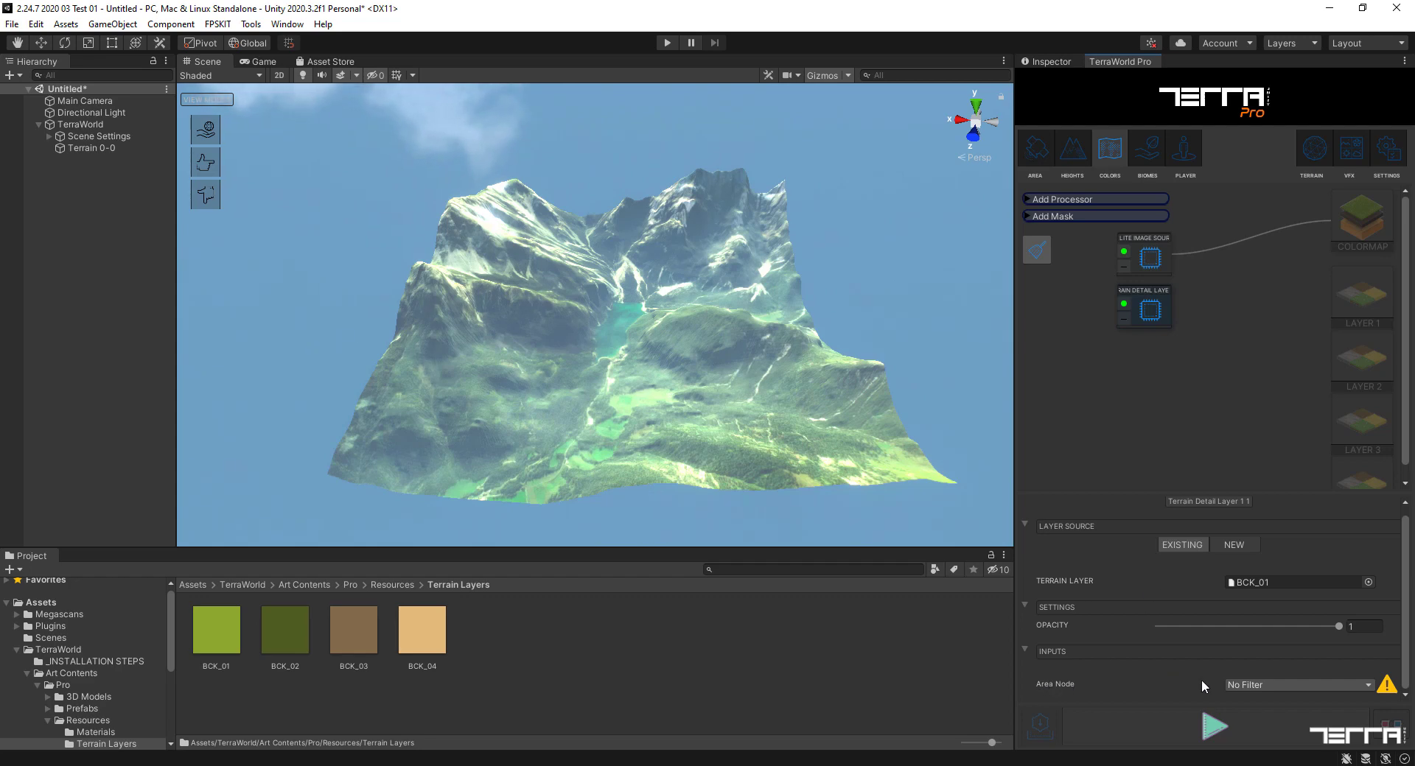
left_click(1289, 684)
left_click(1176, 689)
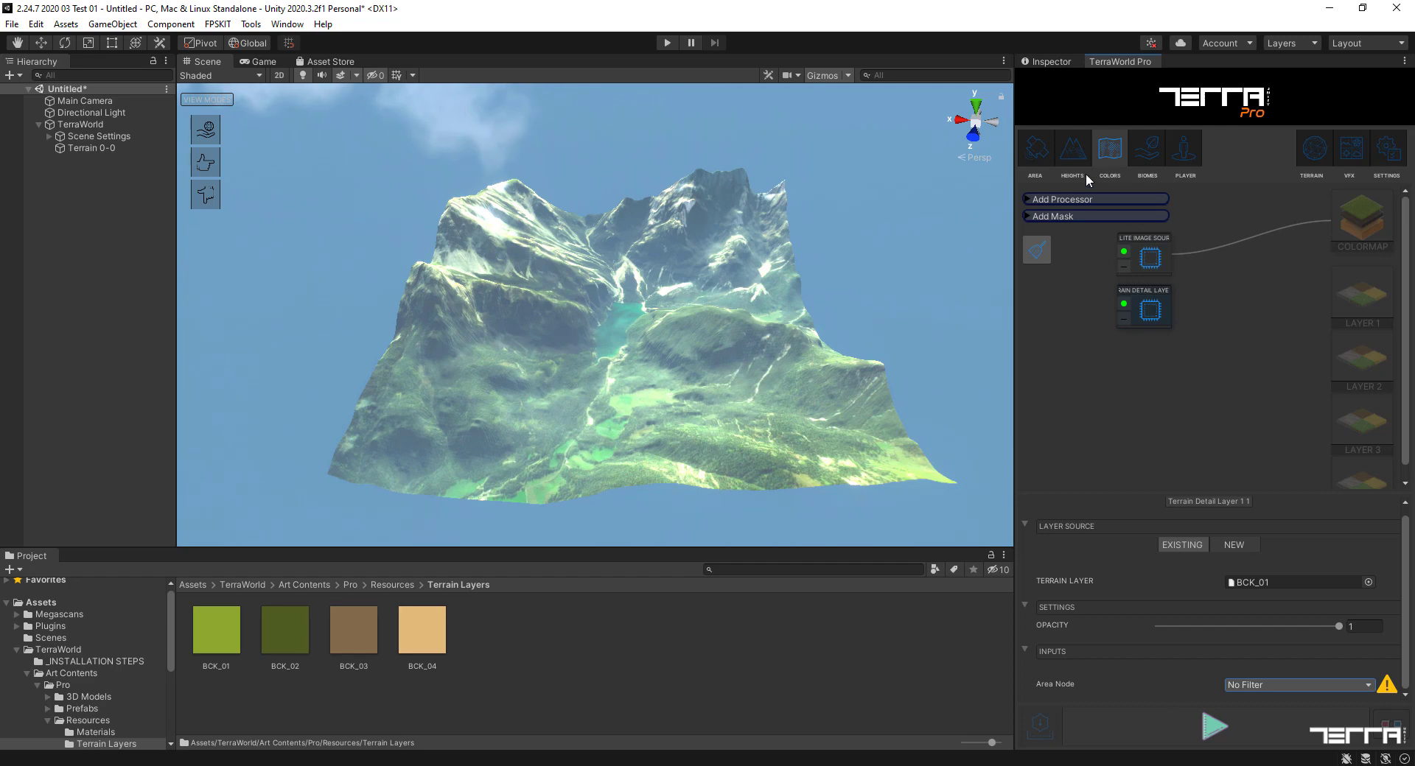
- In the Heights graph, add a Slope Filter below Hydraulic Erosion 1 with maximum slope 15
left_click(1075, 151)
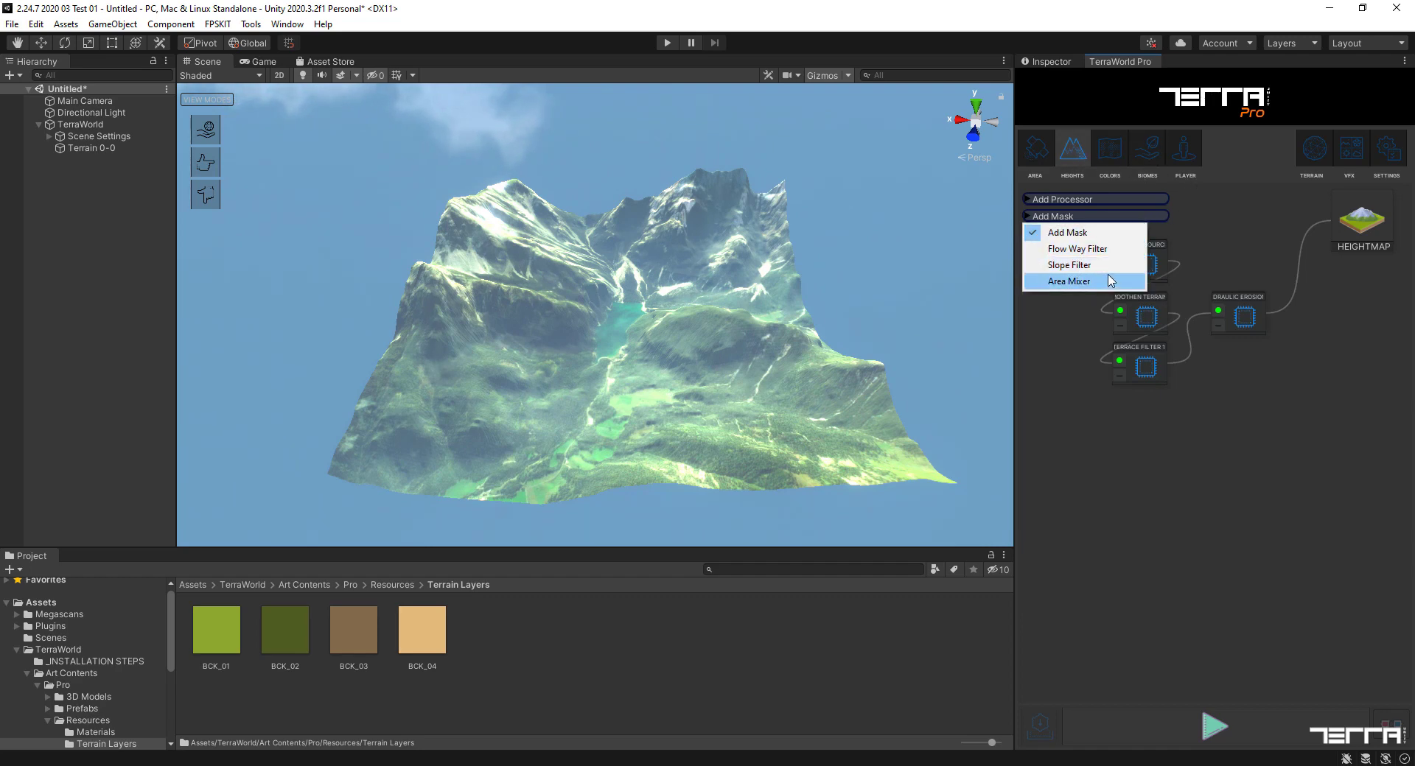
left_click(1070, 267)
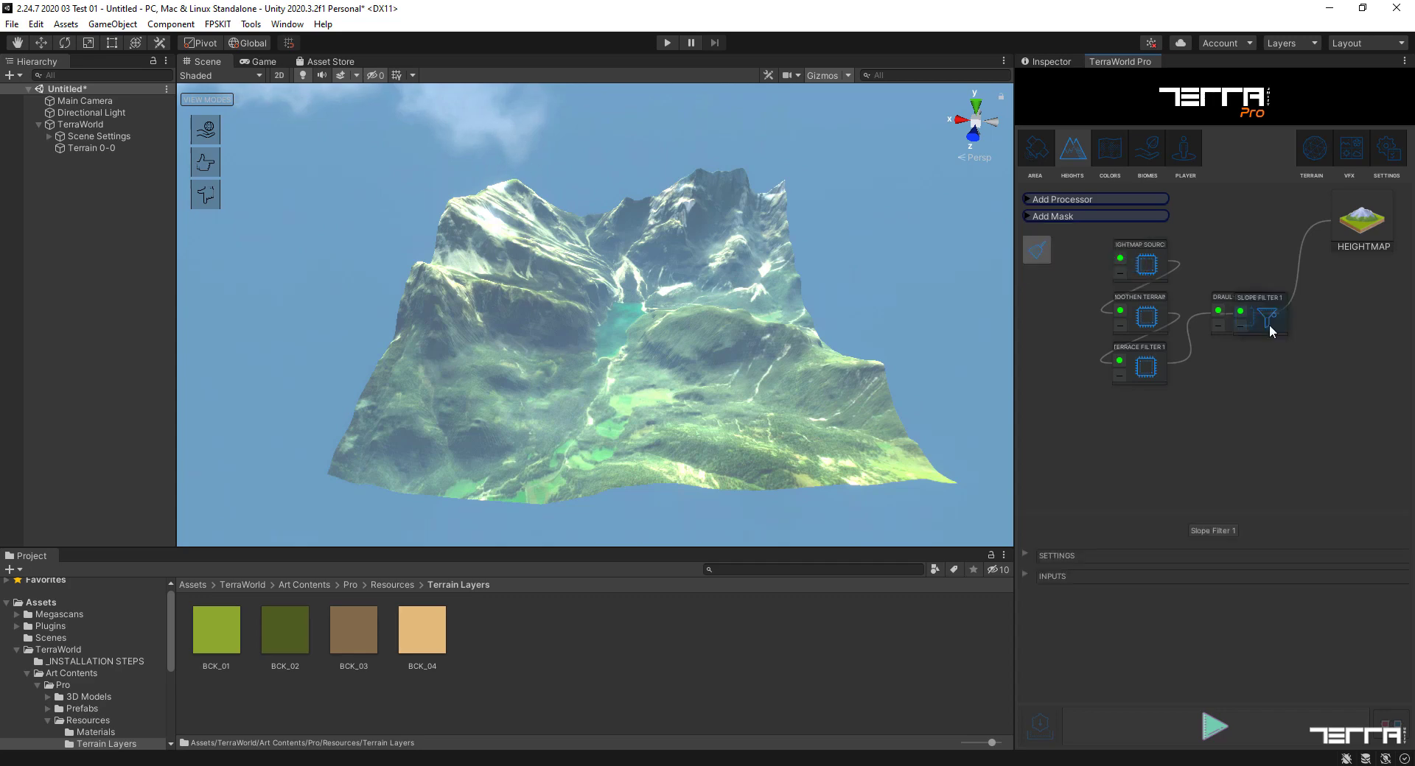
left_click_drag(1251, 381, 1245, 378)
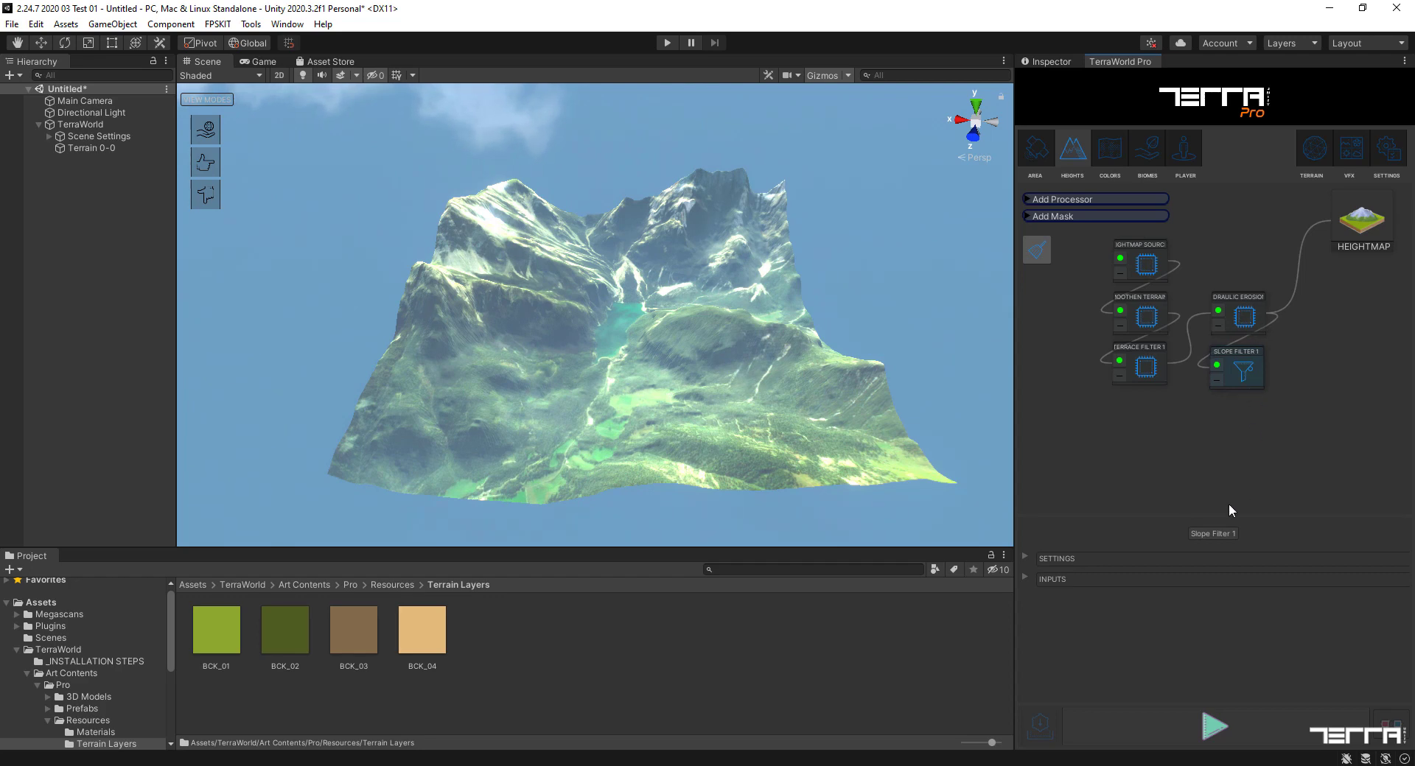
left_click(1026, 558)
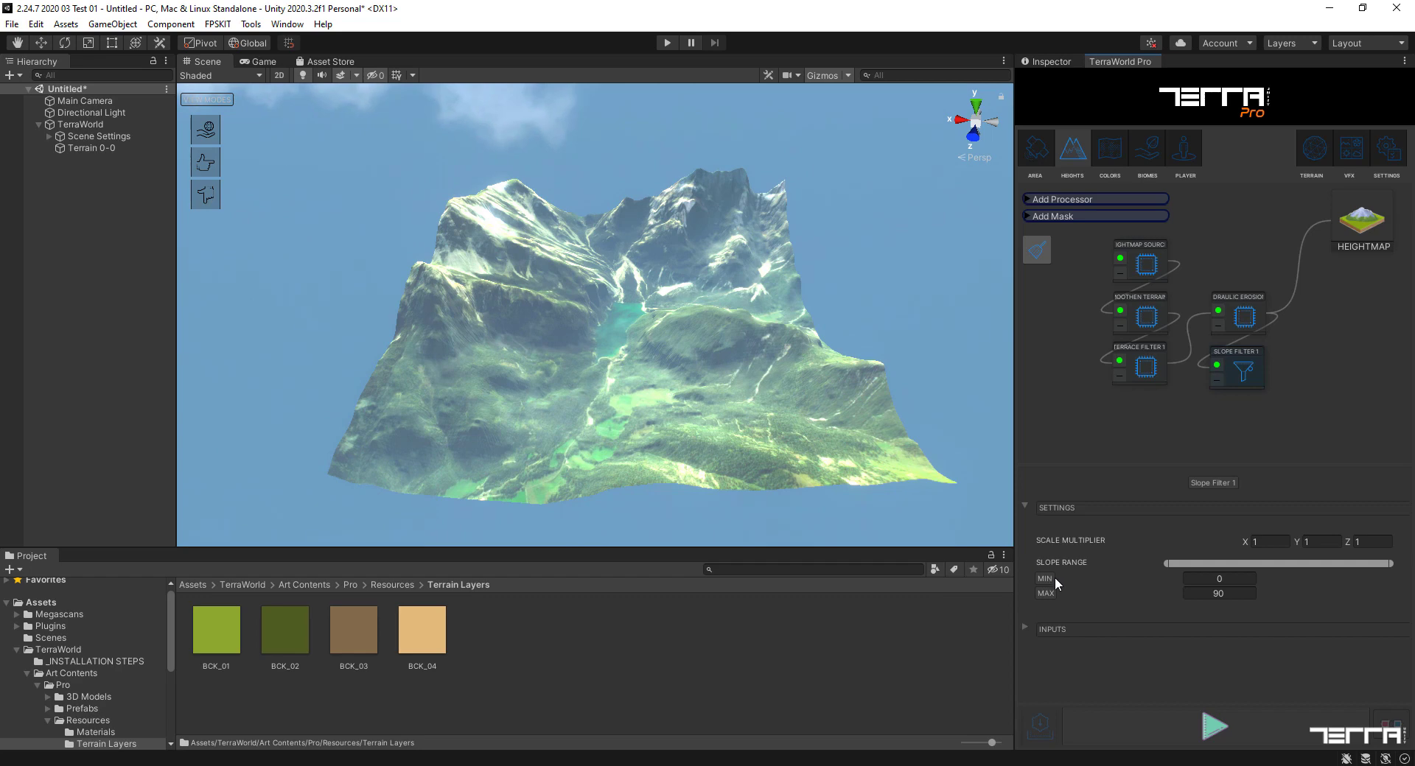
left_click(1220, 593)
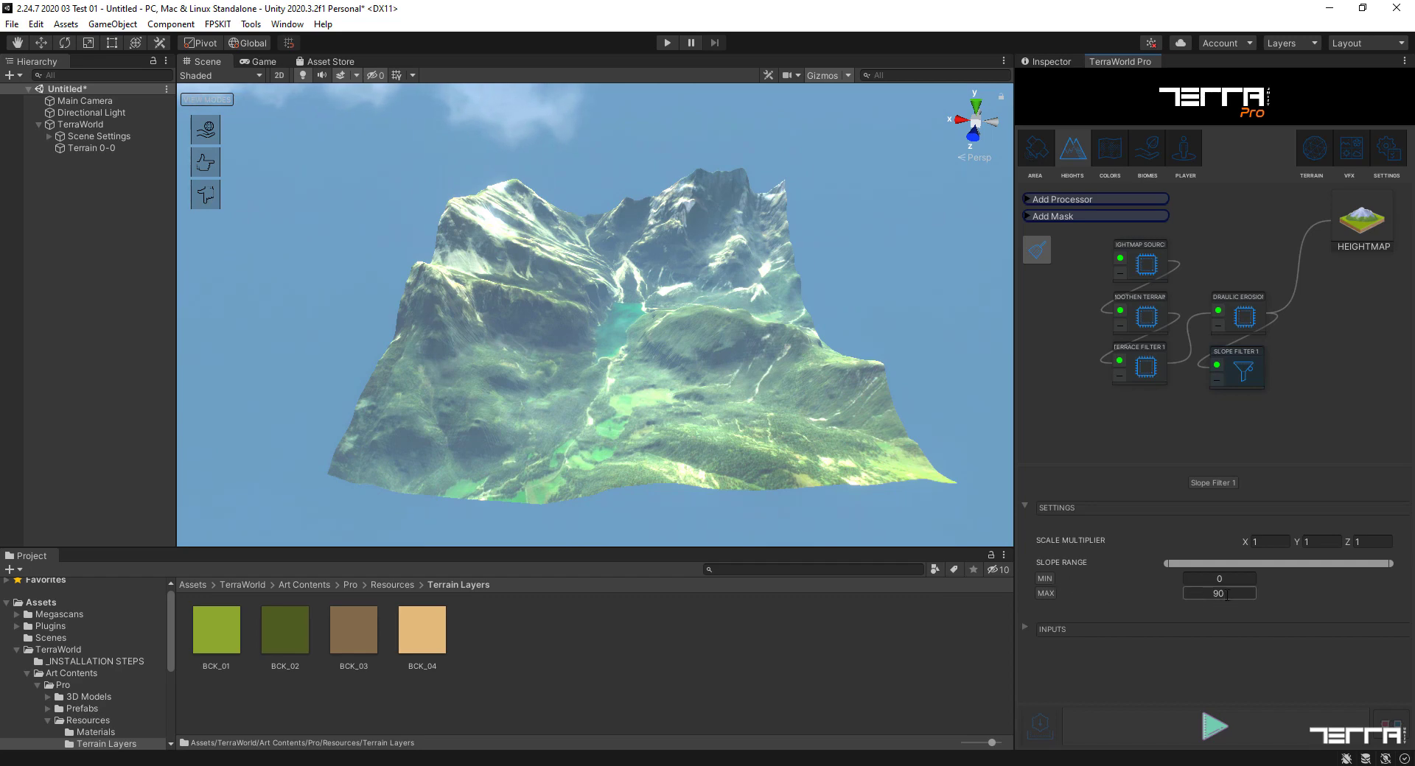
type("15")
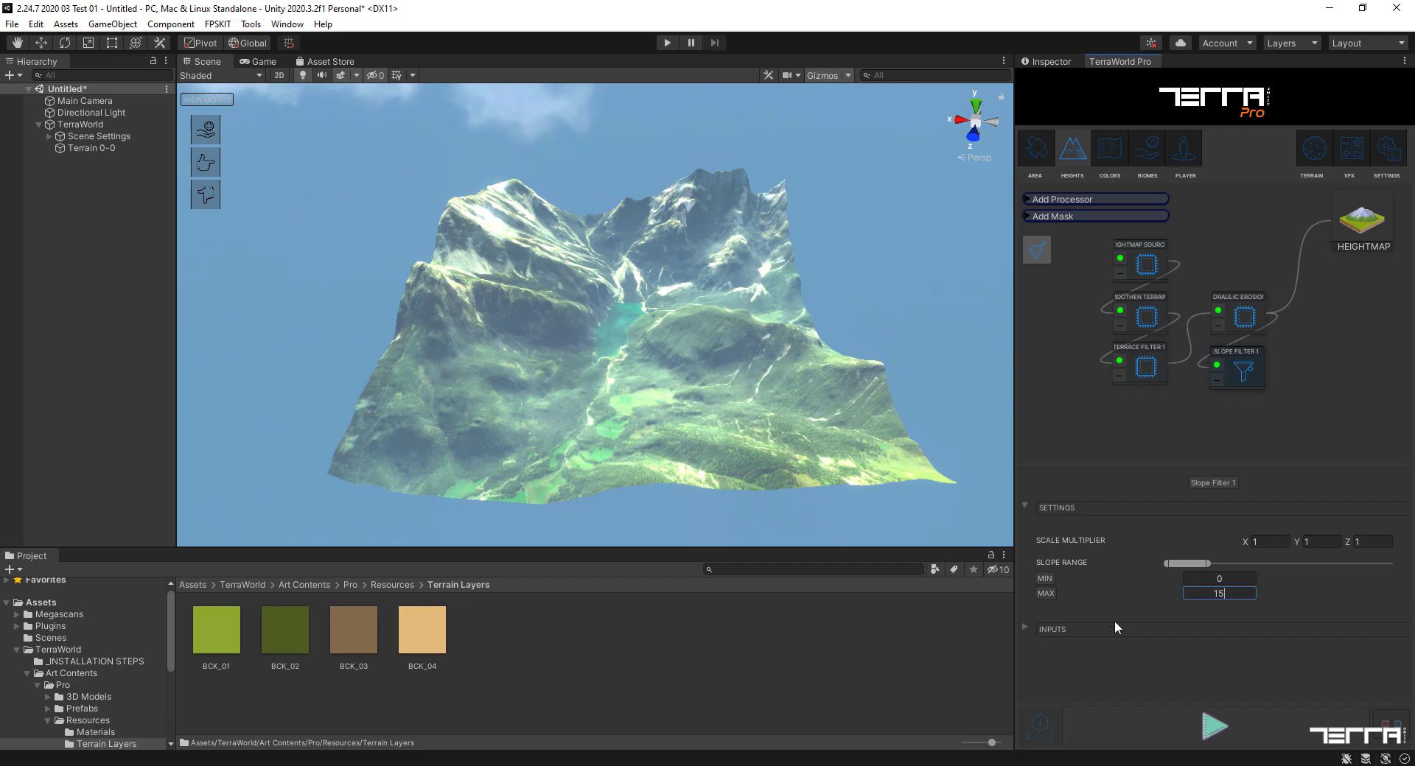
left_click(1020, 625)
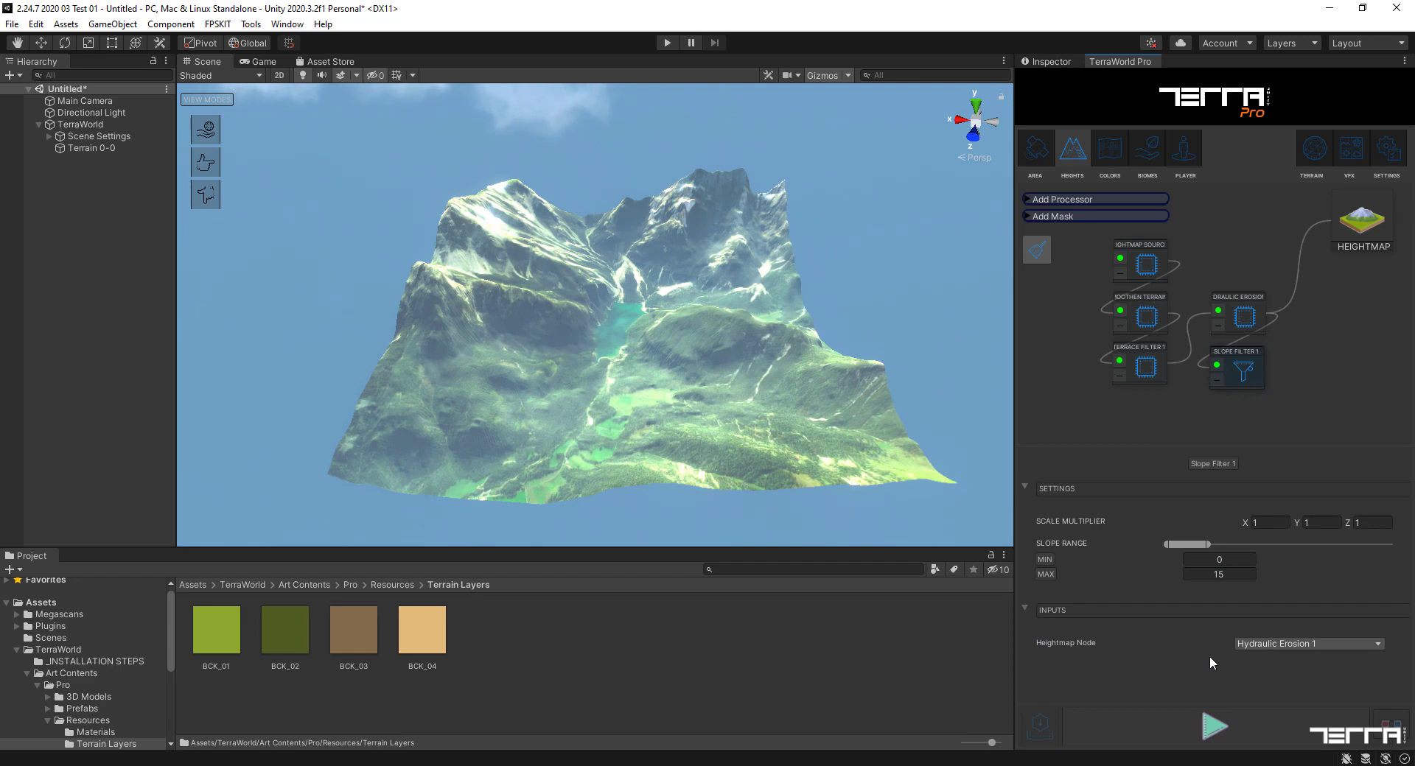
- Set the detail layer's Area Node to Slope Filter 1, then select Layer 1 to choose its input
left_click(1113, 160)
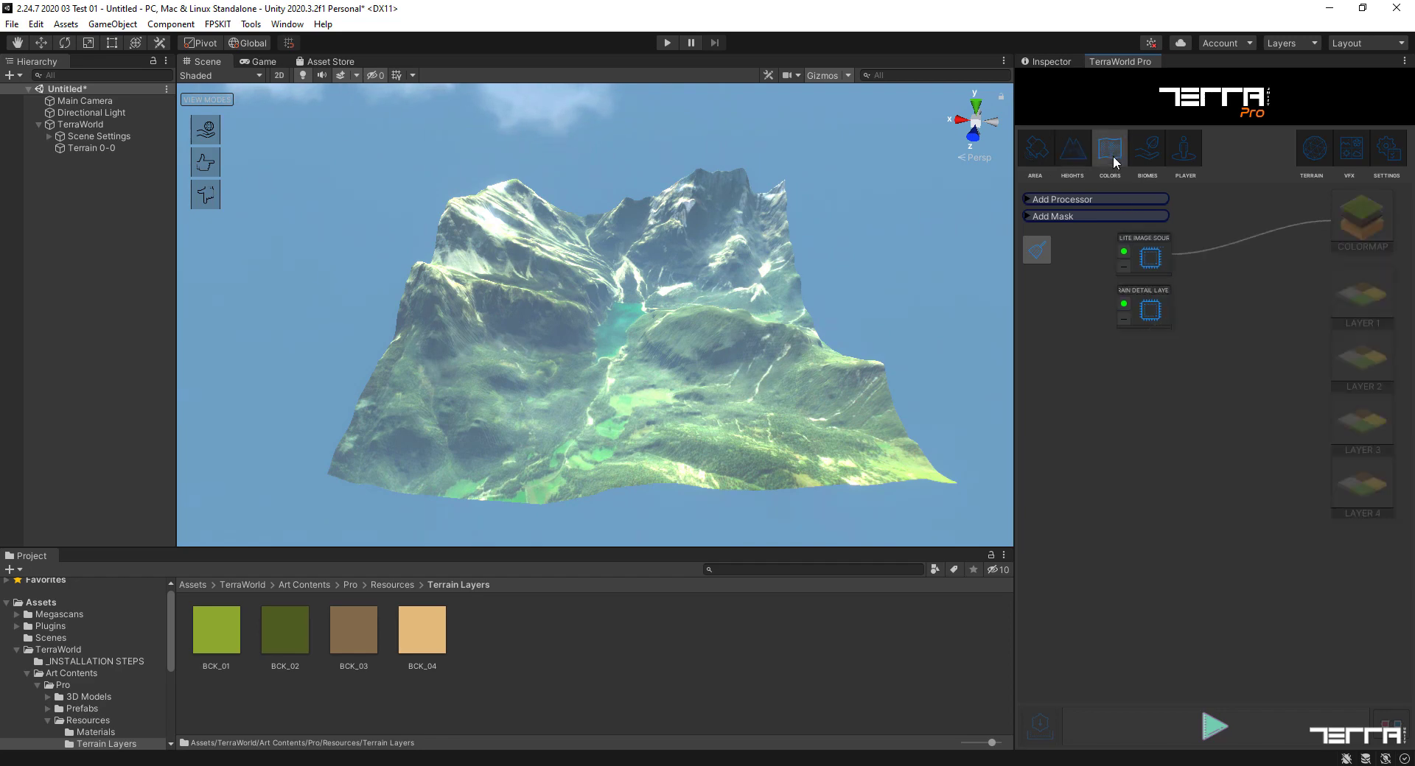
left_click(1154, 313)
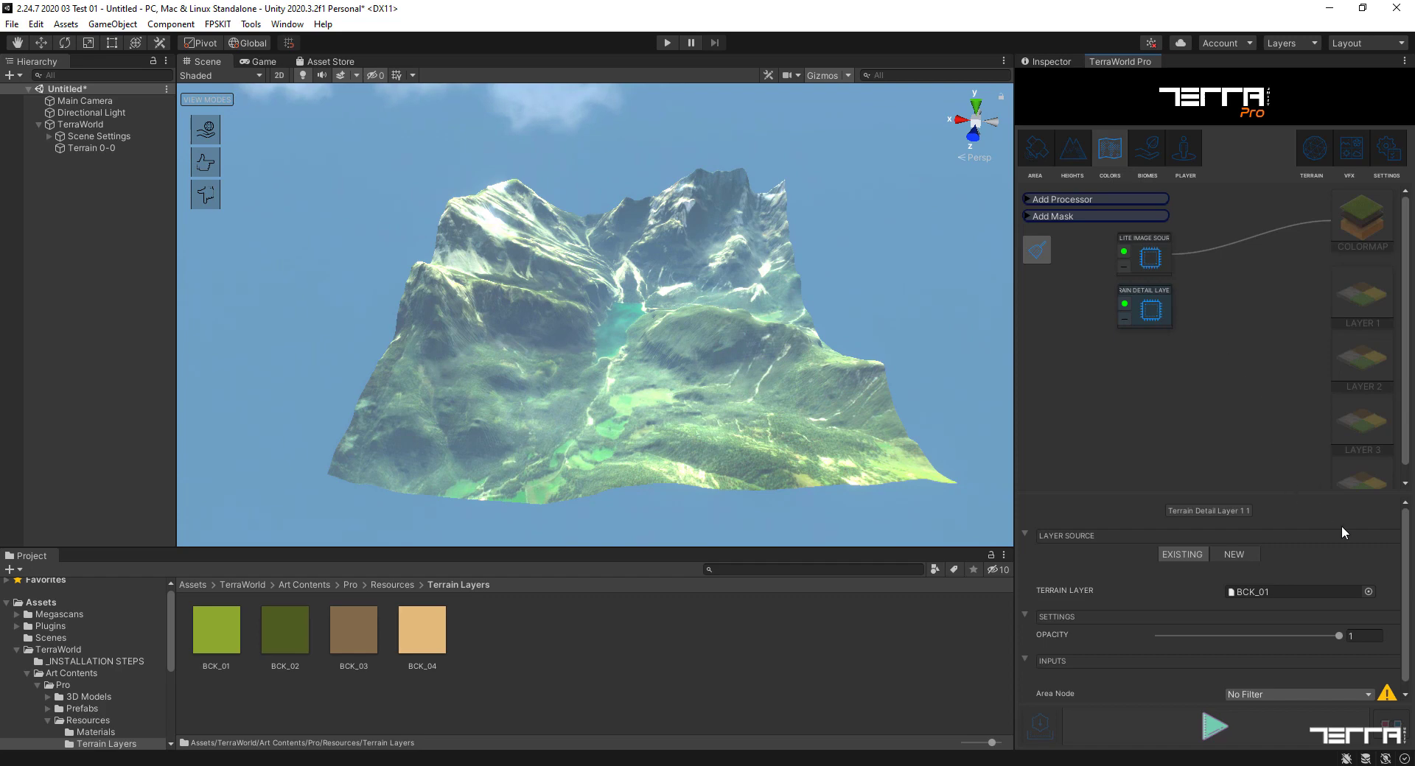
scroll(1412, 604, "down", 1)
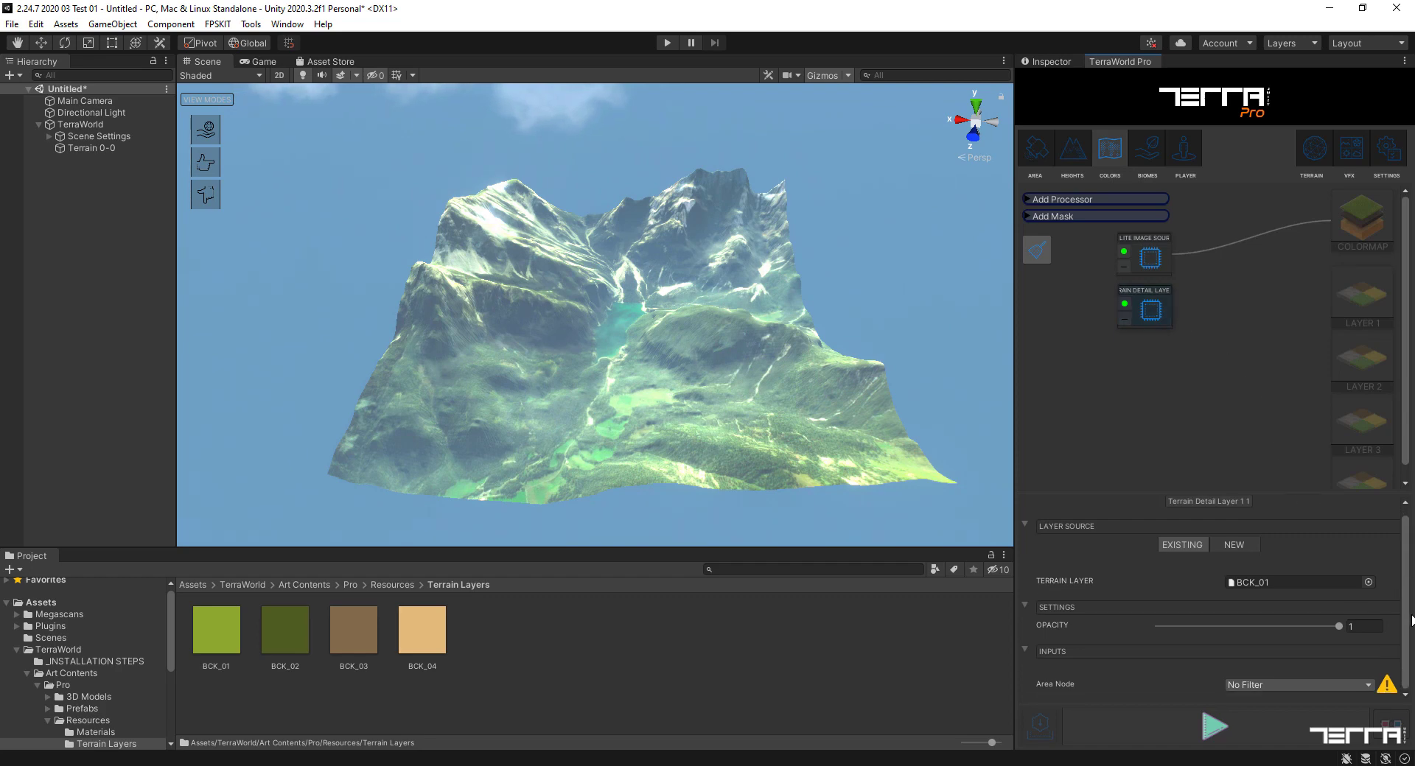
left_click(1350, 682)
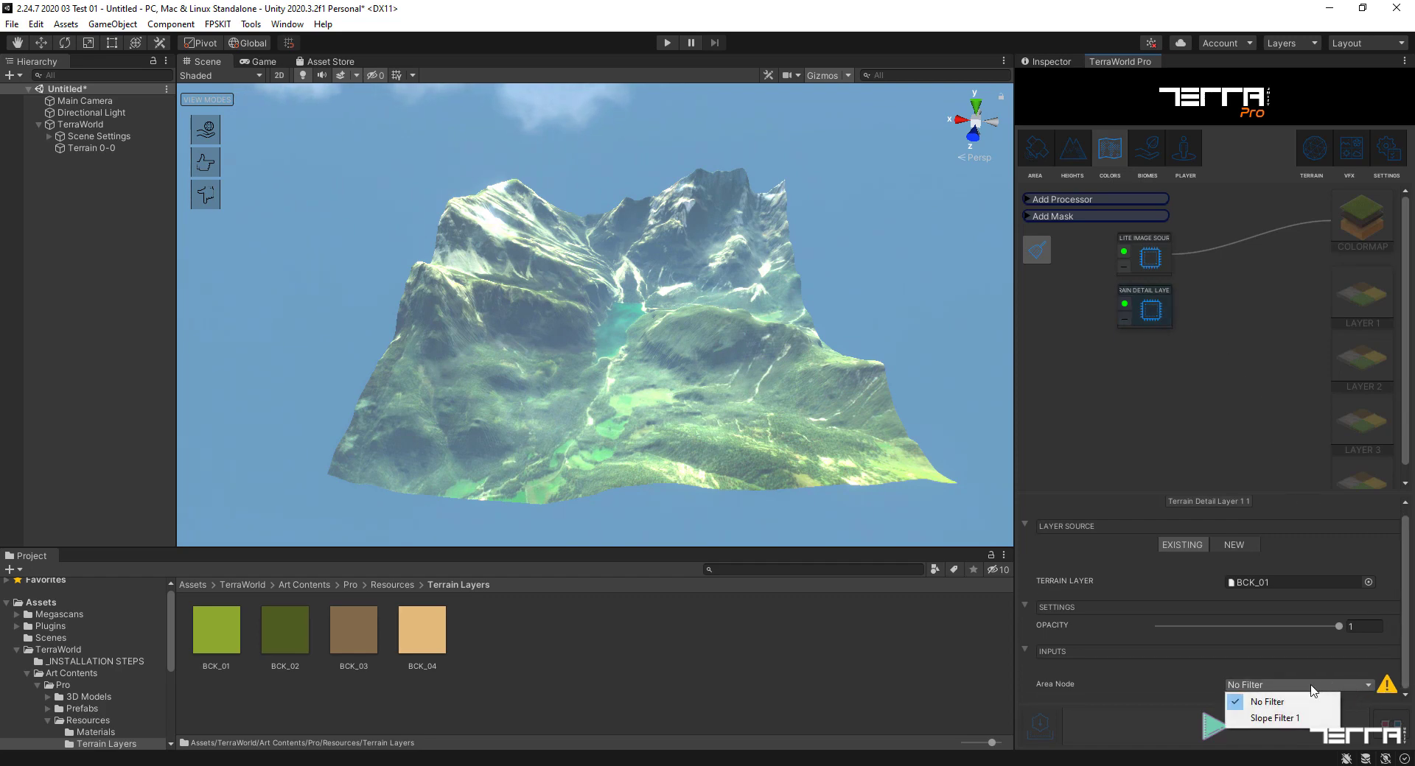
left_click(1265, 720)
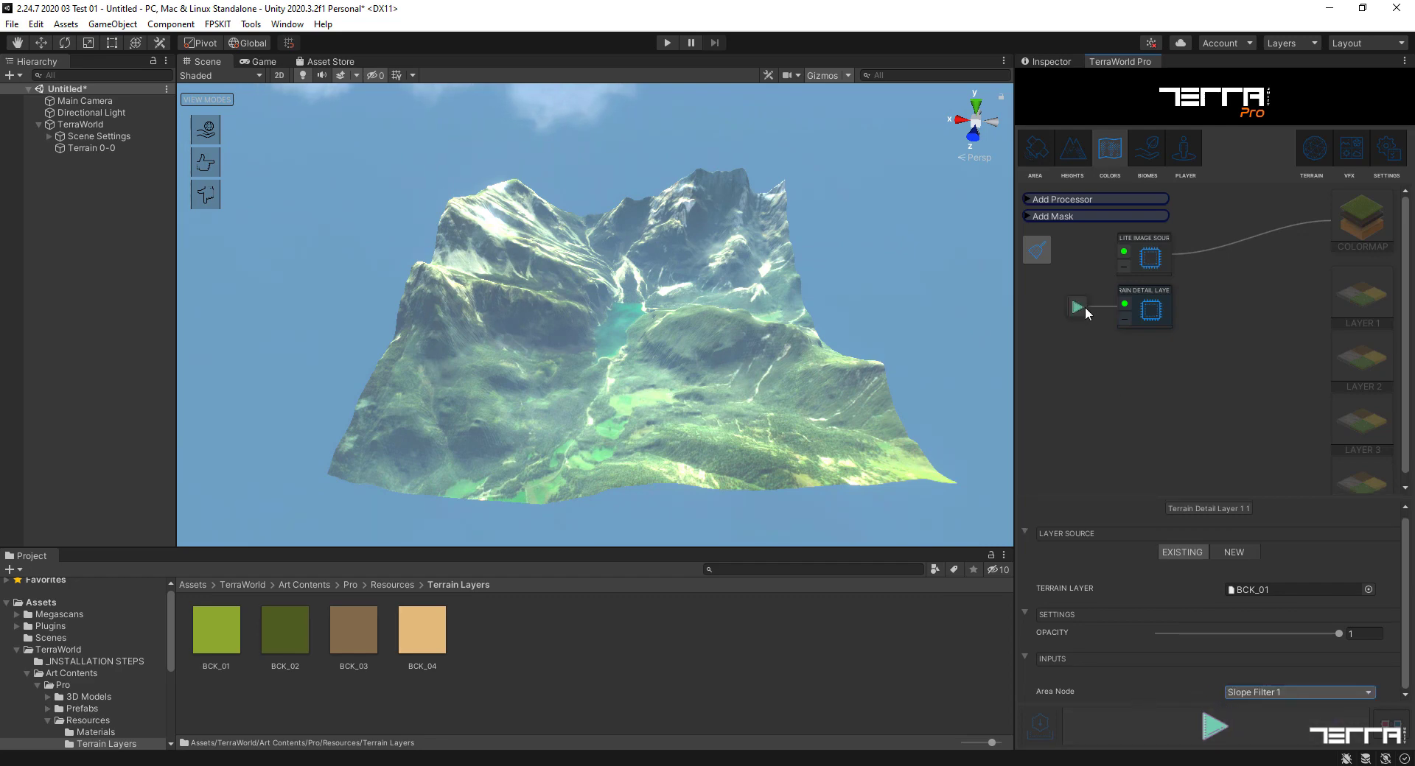
left_click(1375, 294)
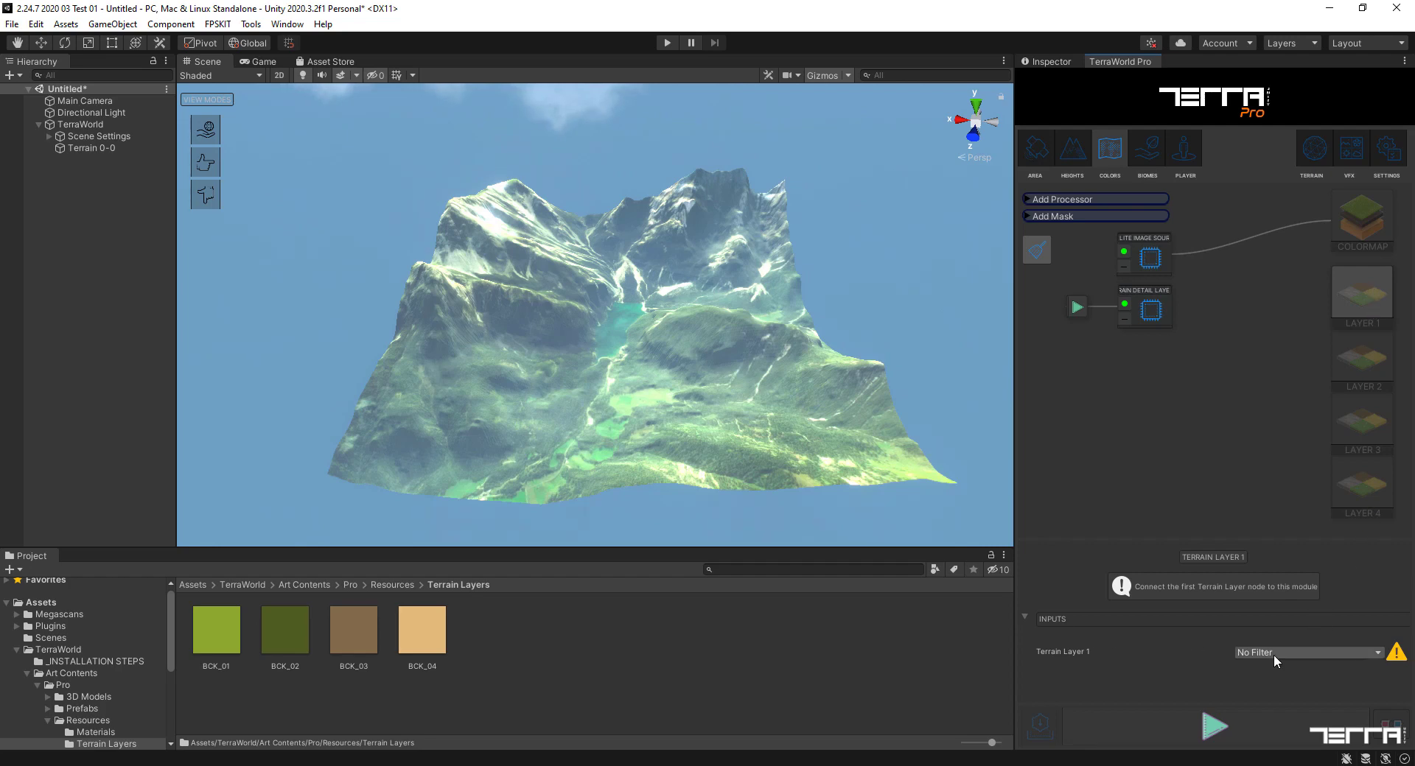
left_click(1329, 652)
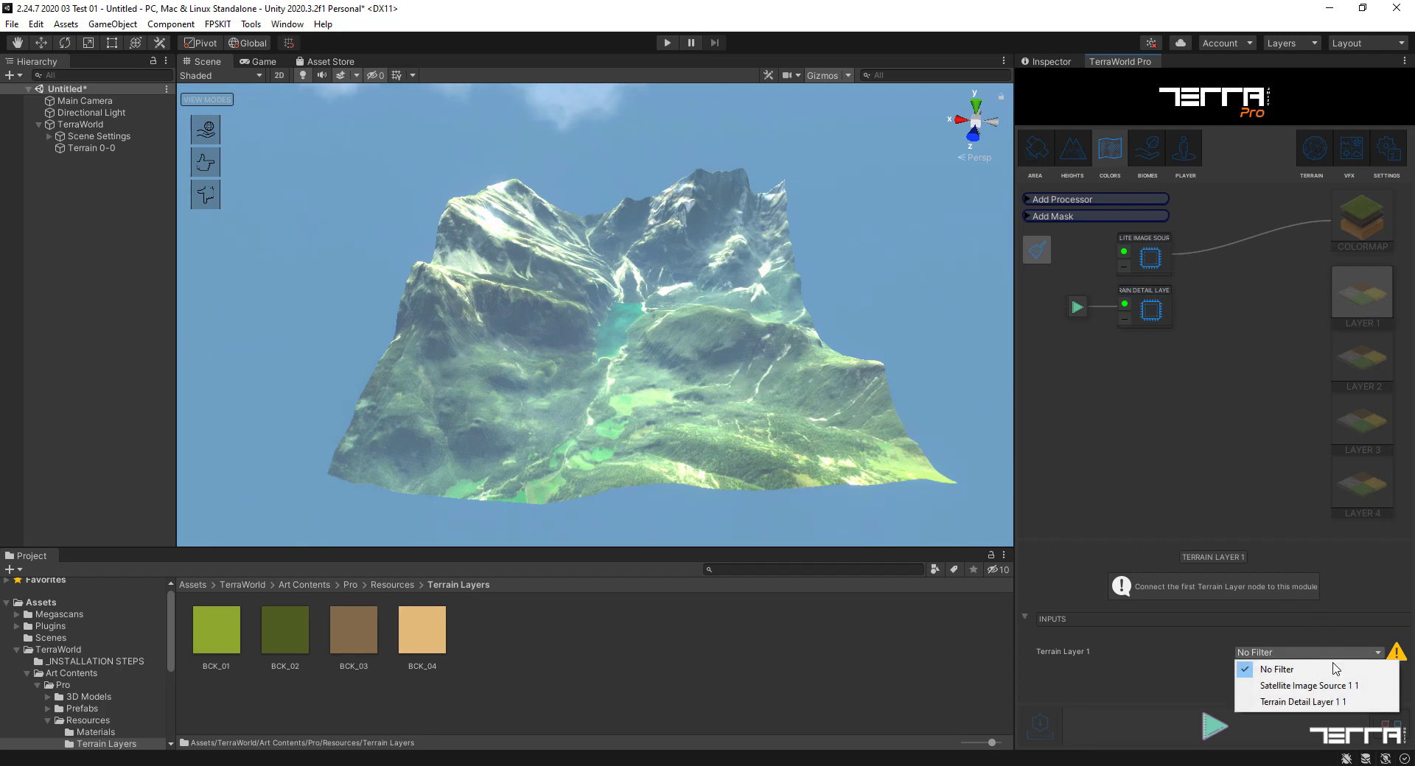
- Feed Terrain Detail Layer 1 1 into Layer 1, then orbit around to check the green valley coverage
left_click(1303, 702)
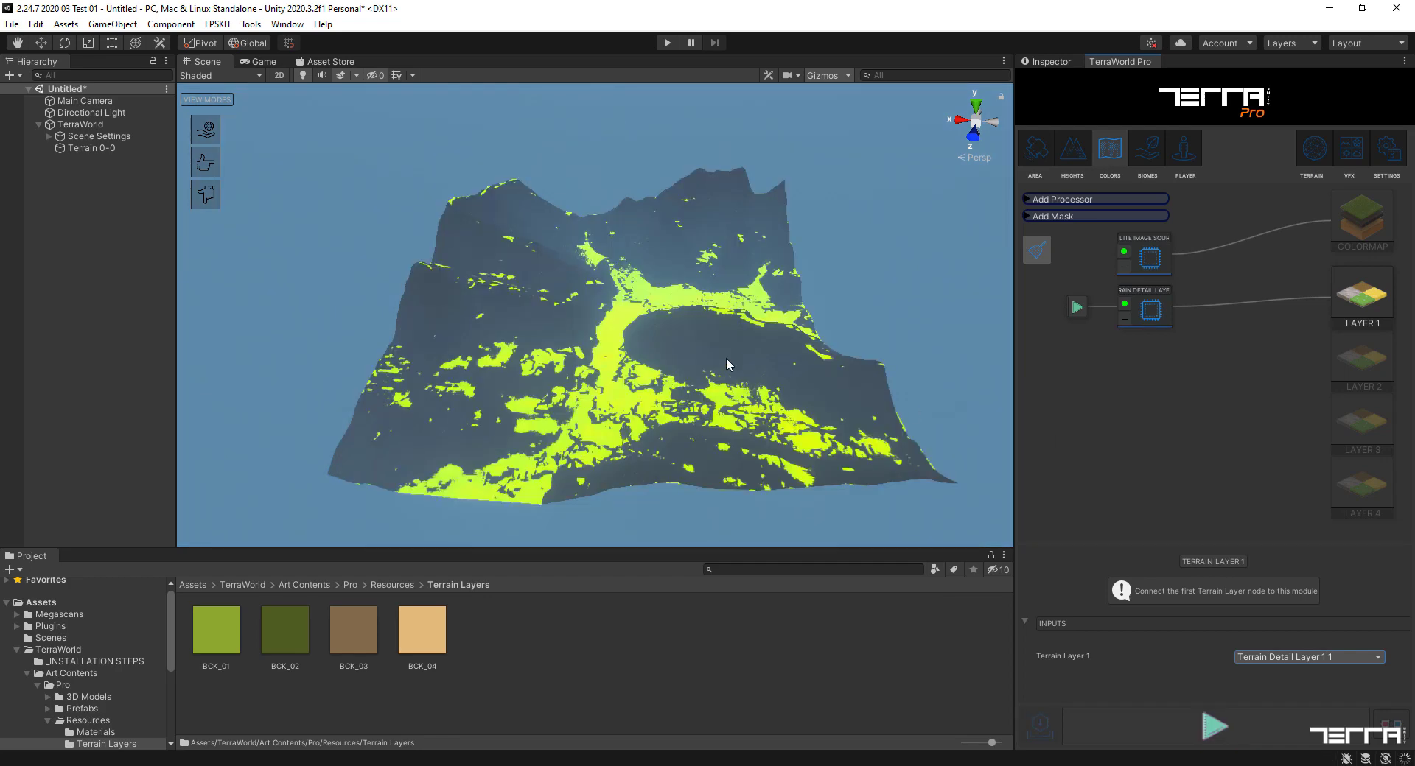
left_click_drag(727, 357, 743, 392, "alt")
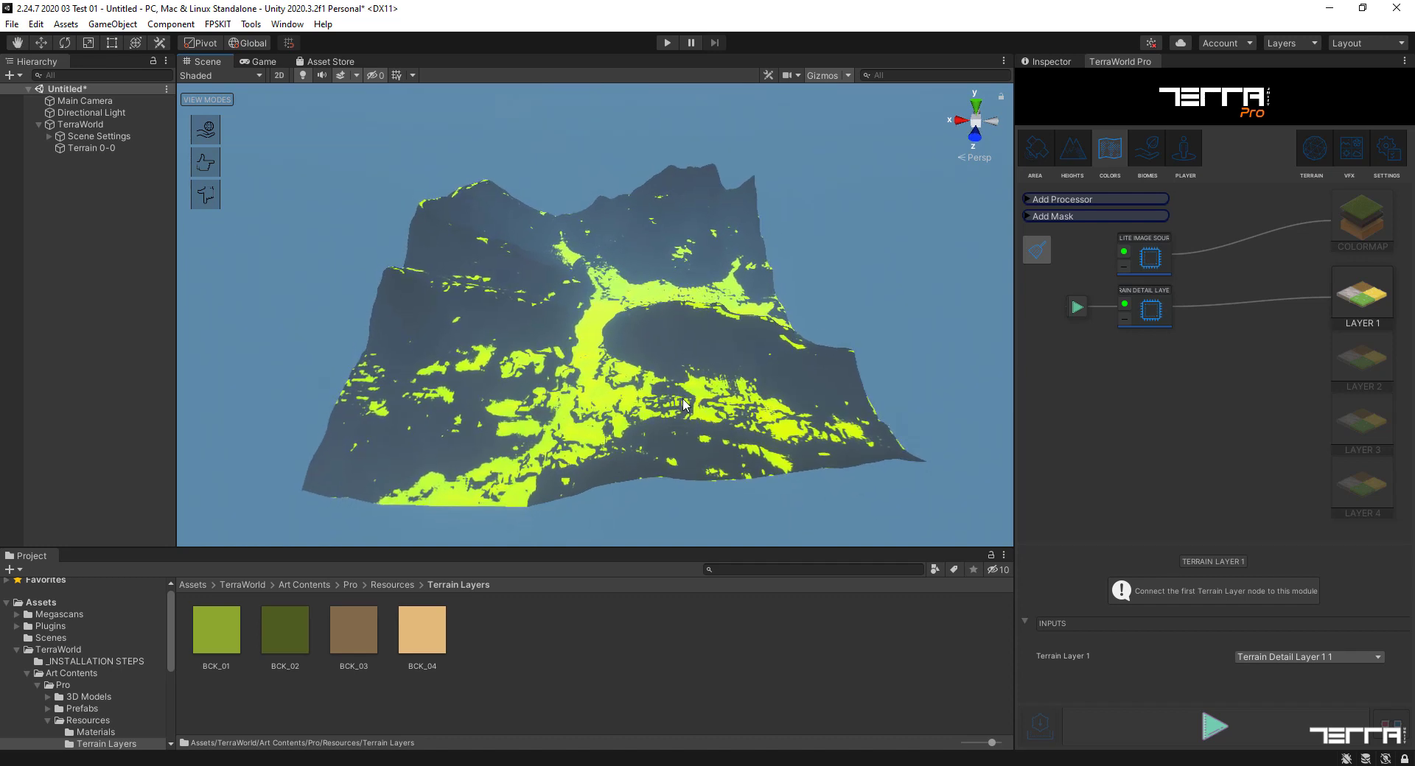
scroll(684, 404, "up", 4)
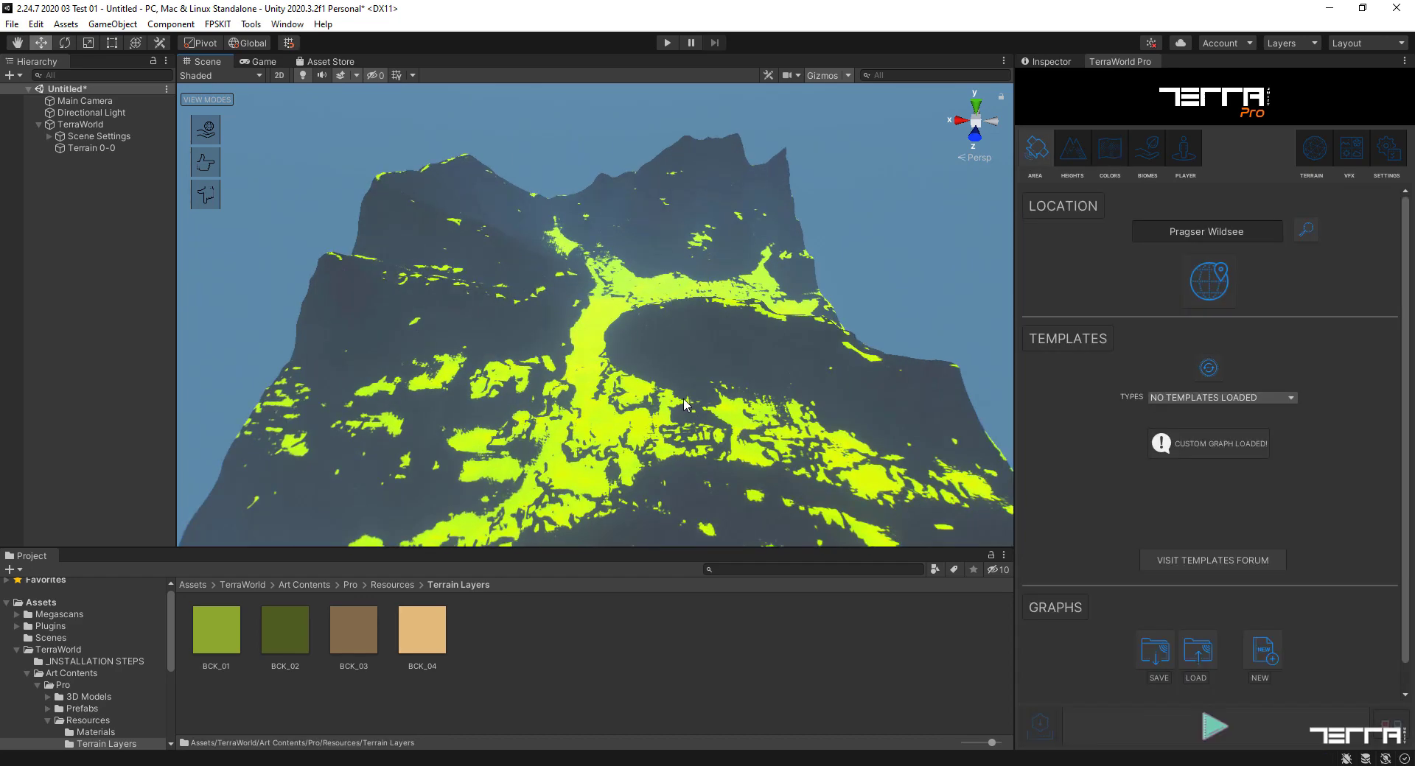
left_click_drag(684, 403, 720, 402, "alt")
scroll(720, 403, "down", 3)
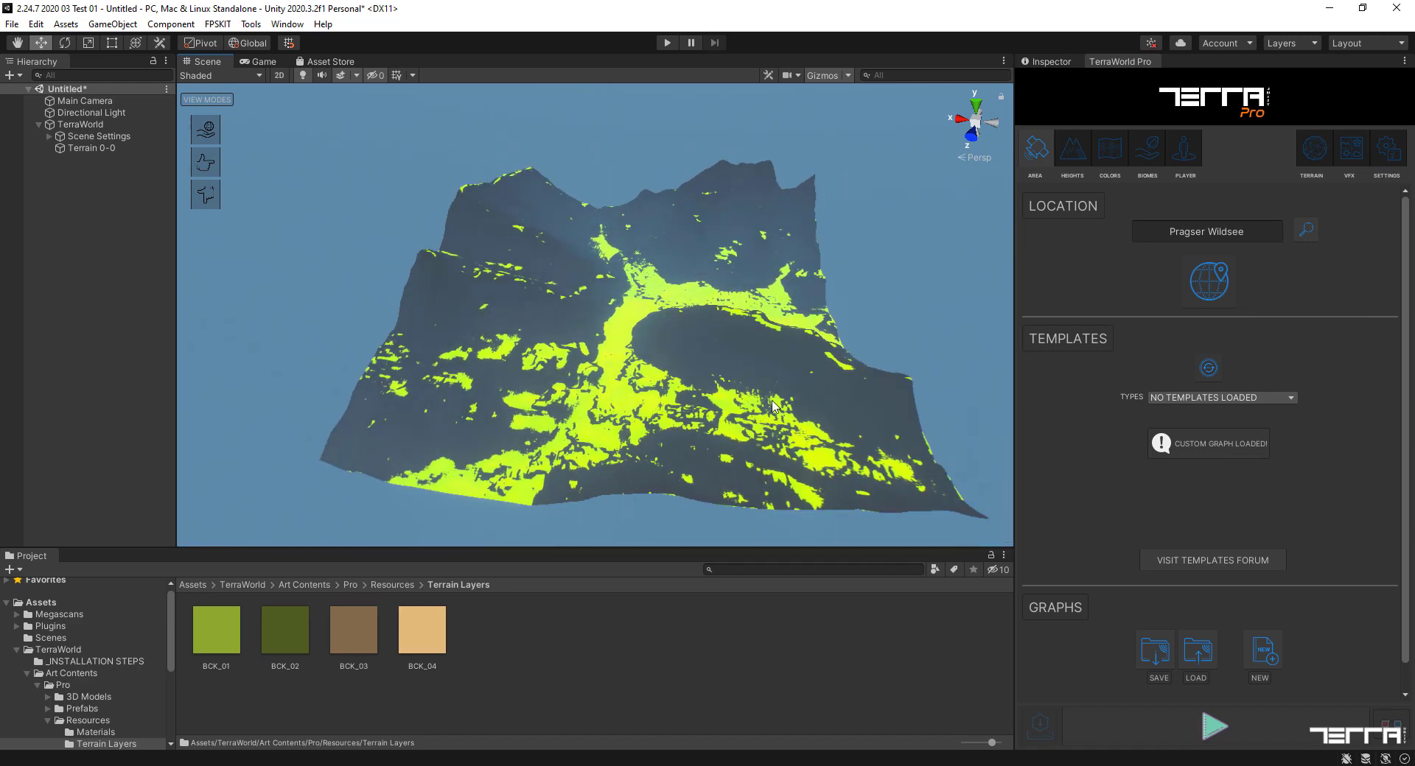
left_click_drag(776, 398, 800, 389, "alt")
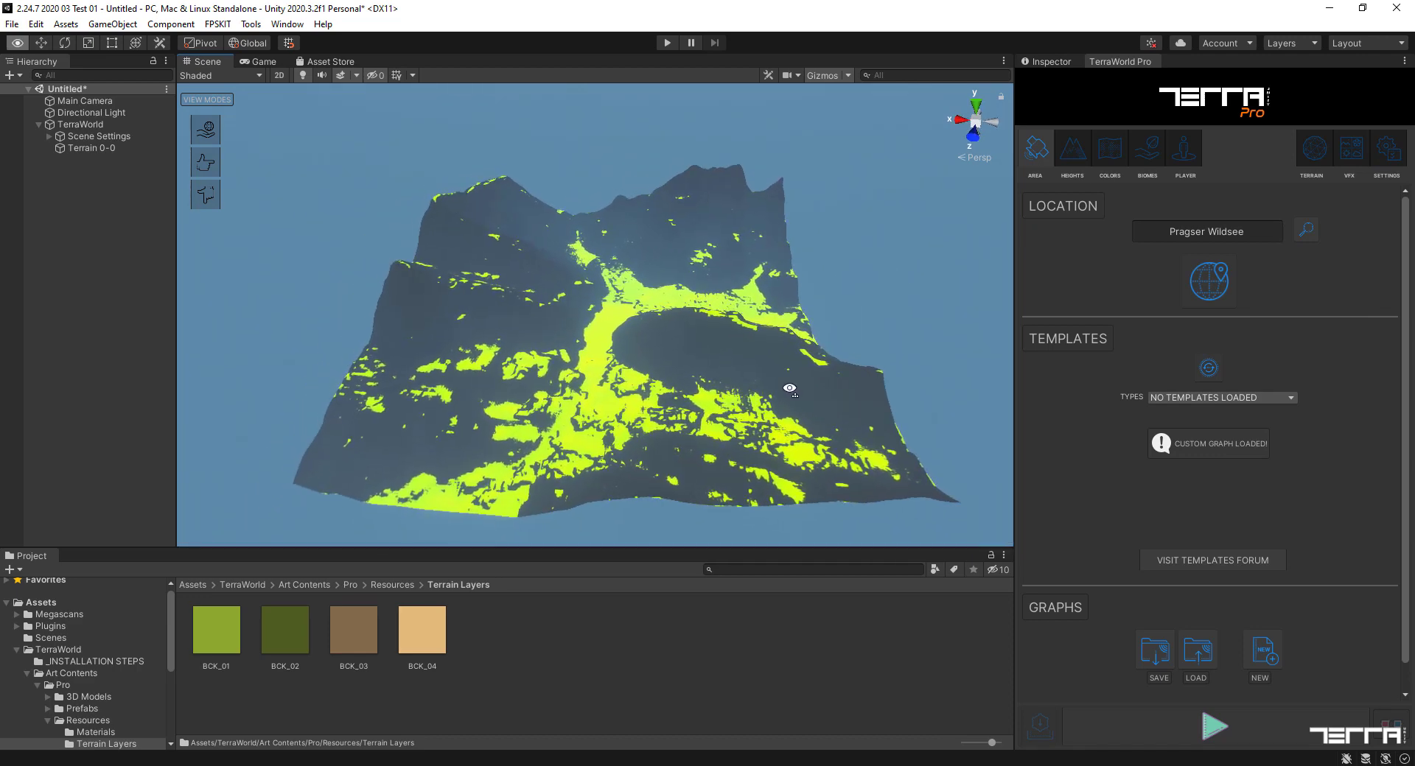
- Add another Terrain Detail Layer node below the first and give it the BCK_02 terrain layer
left_click(1109, 156)
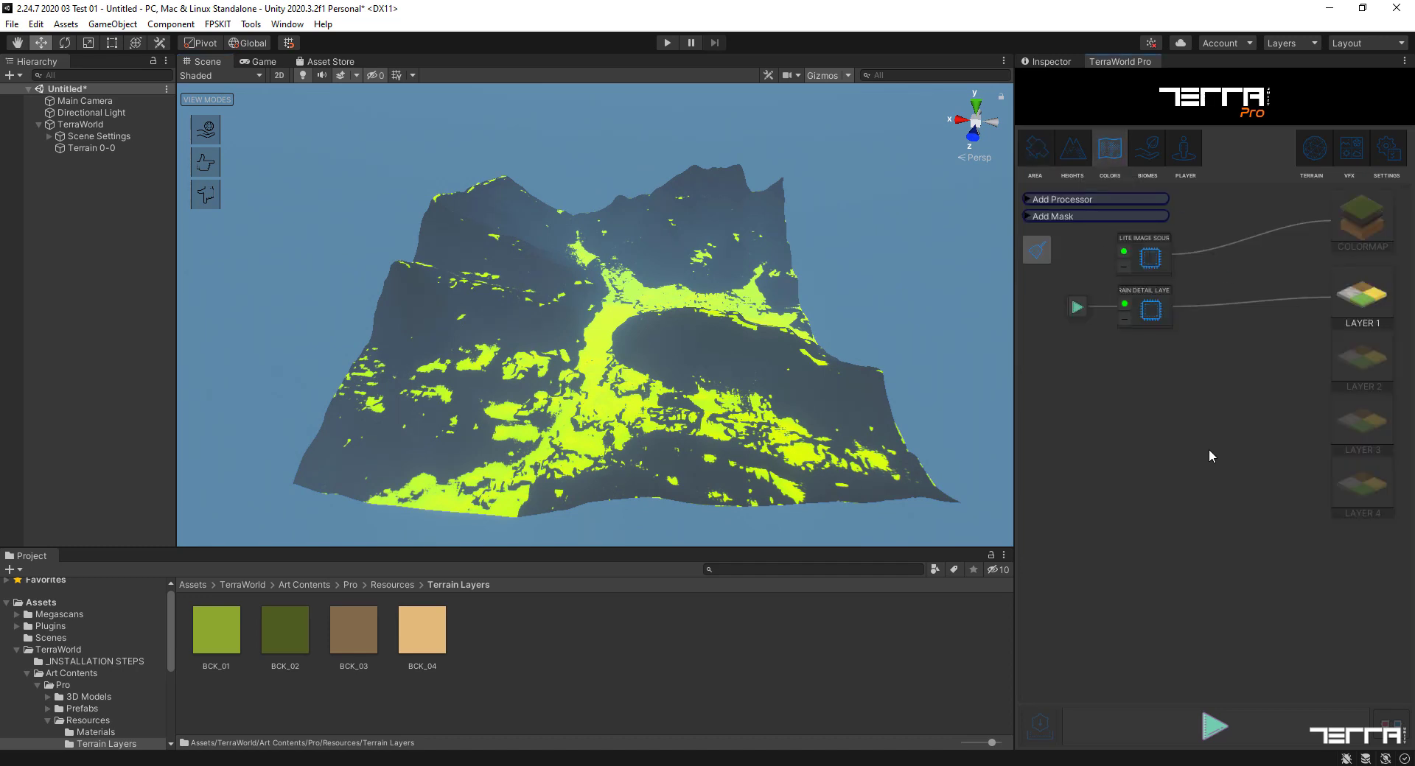
left_click(1093, 200)
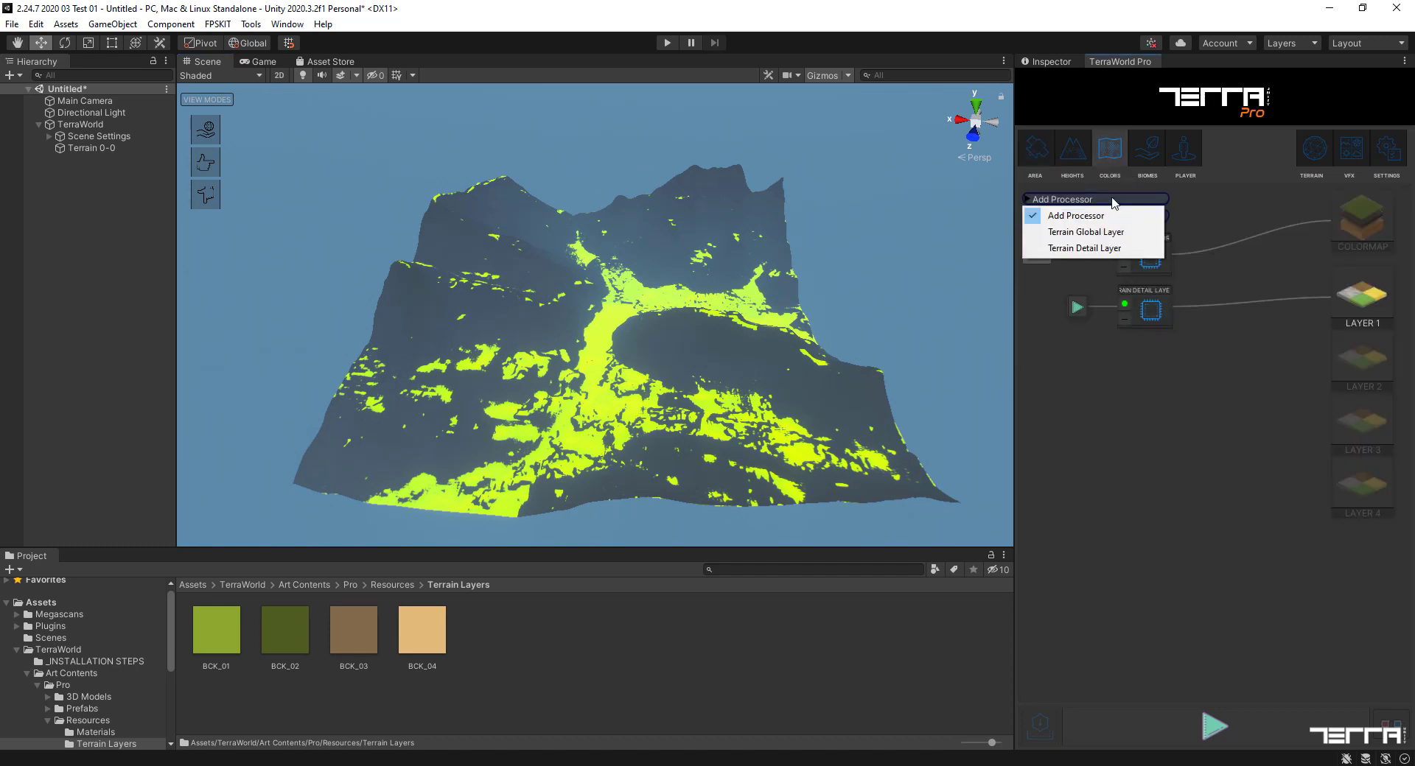
left_click(1095, 250)
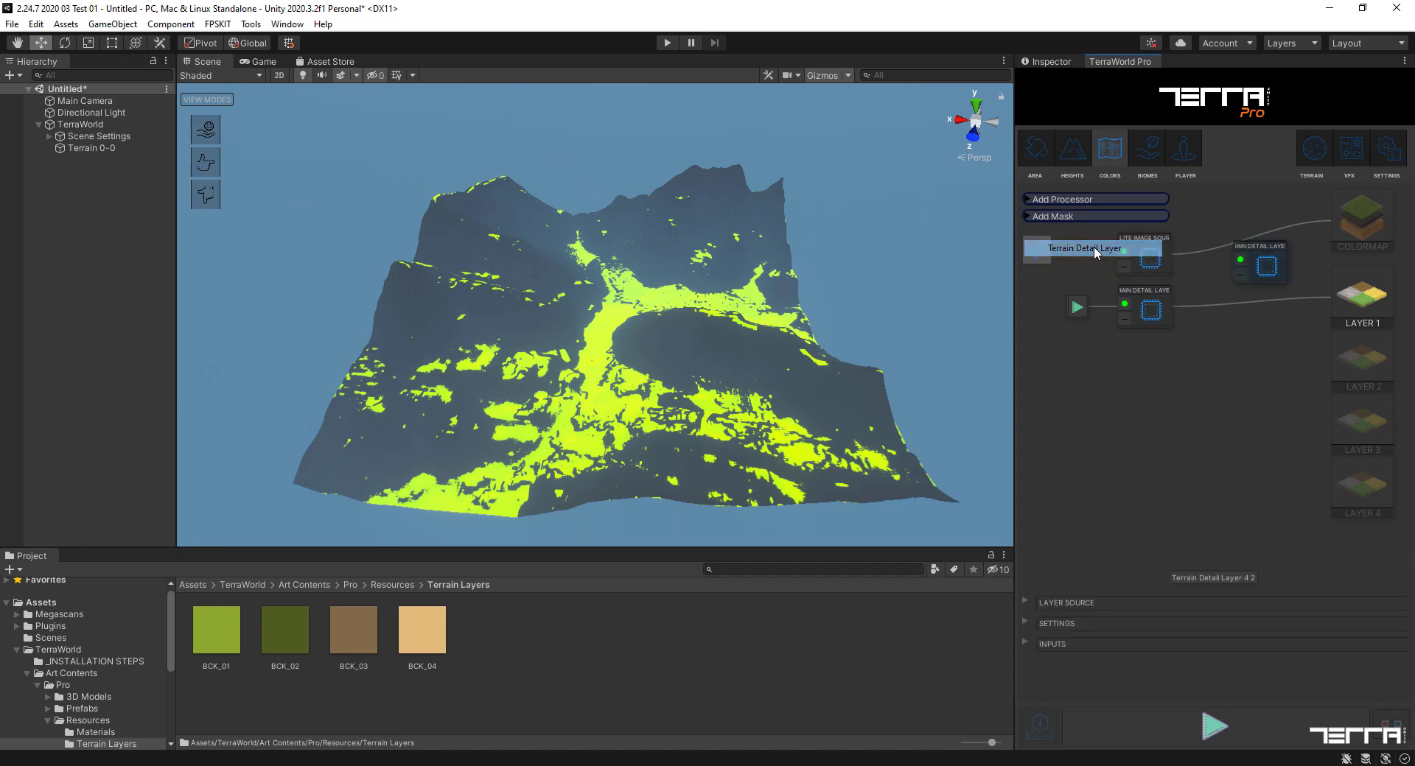
left_click_drag(1260, 267, 1148, 367)
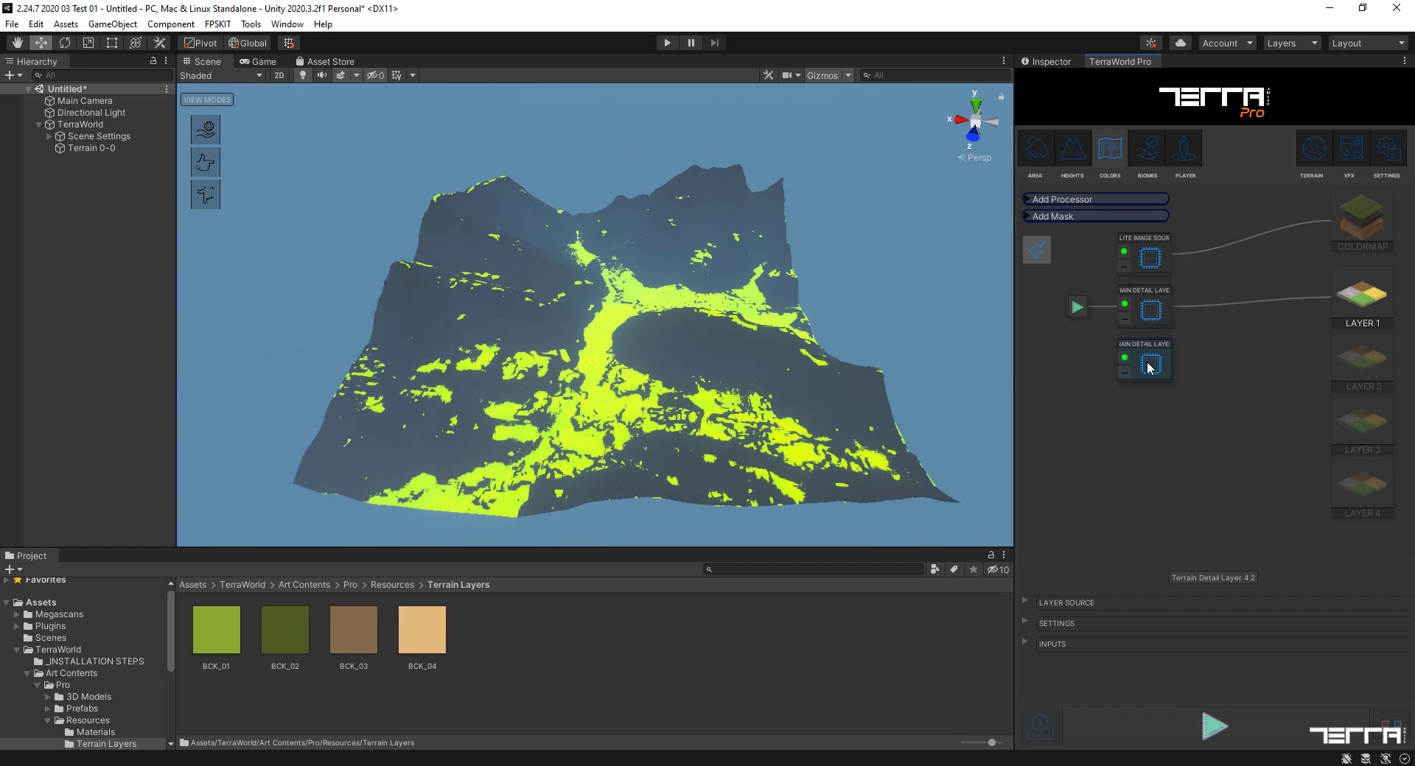
left_click(1026, 602)
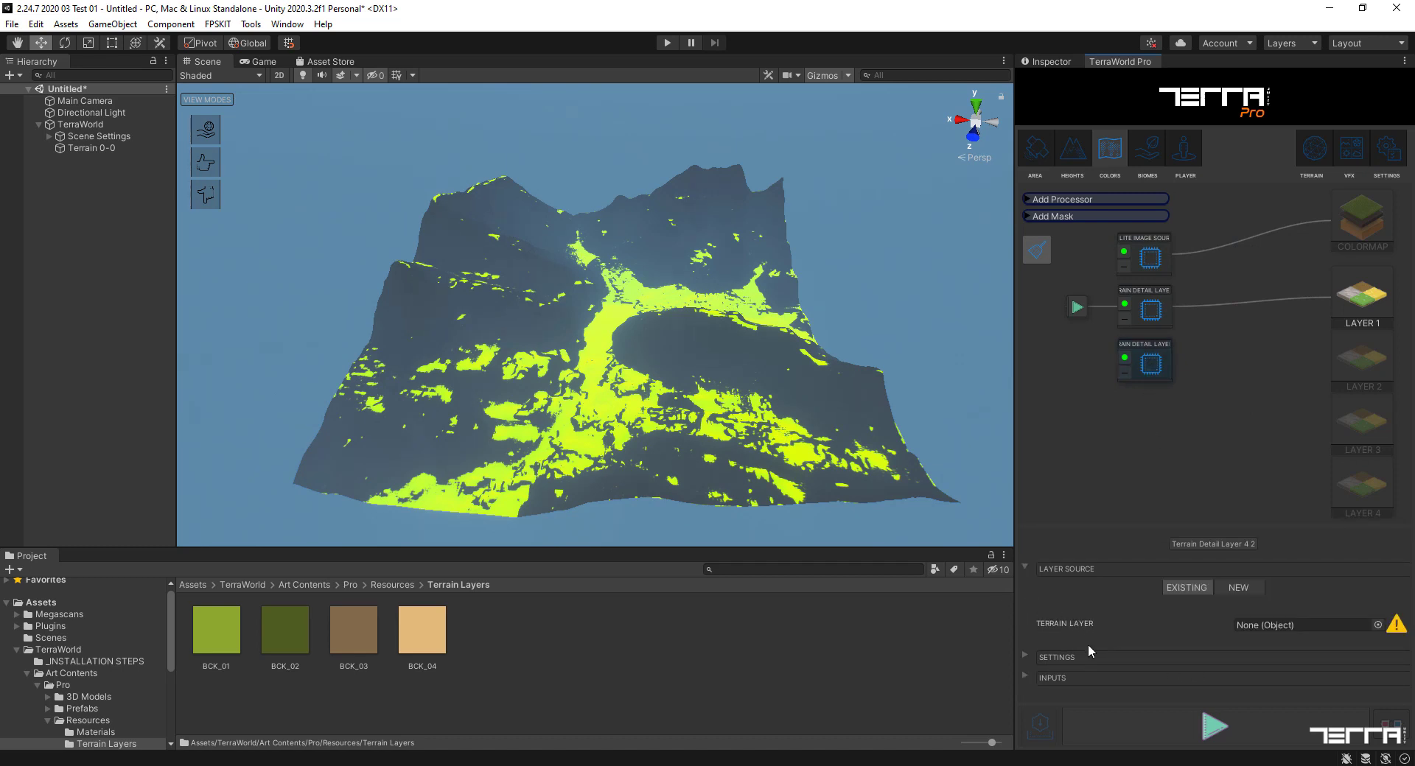
left_click(1024, 656)
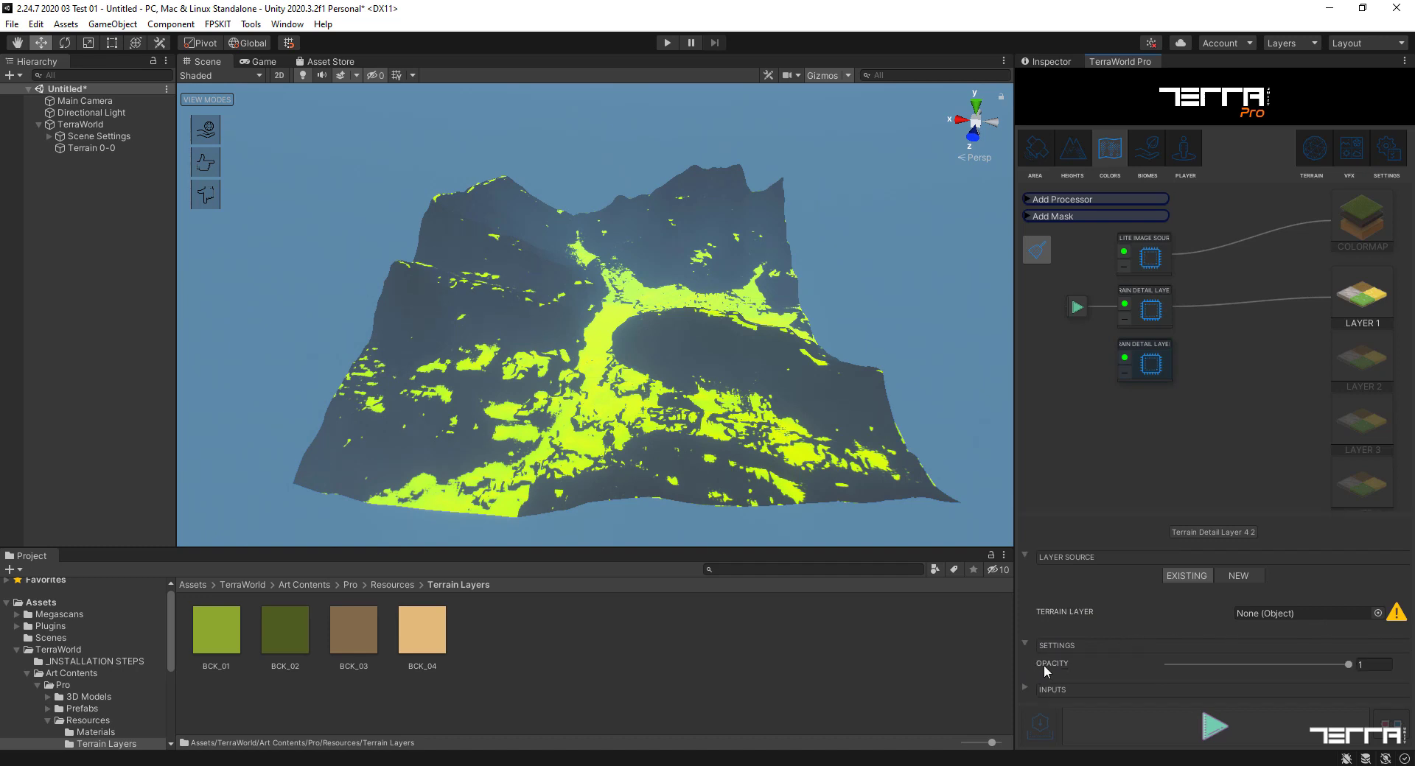
left_click(1023, 687)
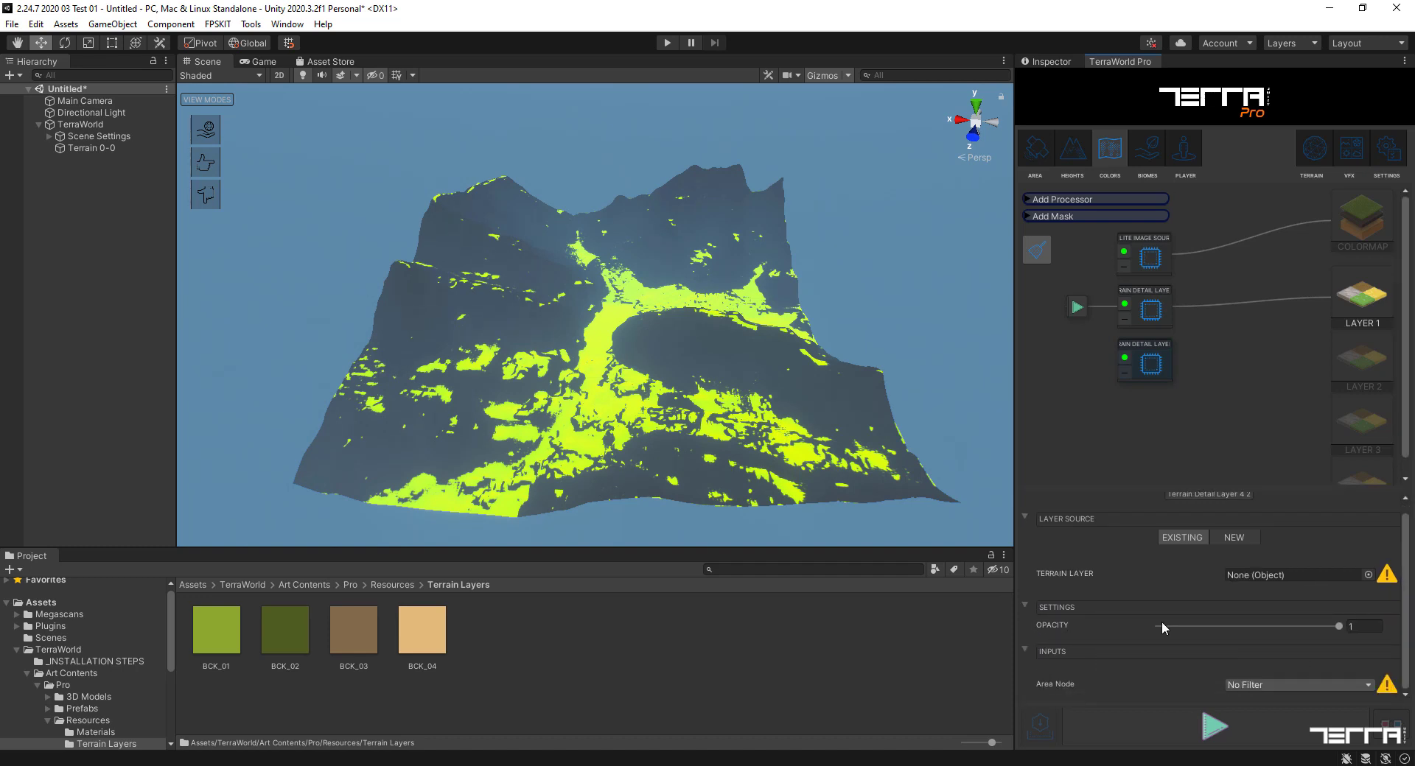
left_click_drag(285, 632, 1262, 580)
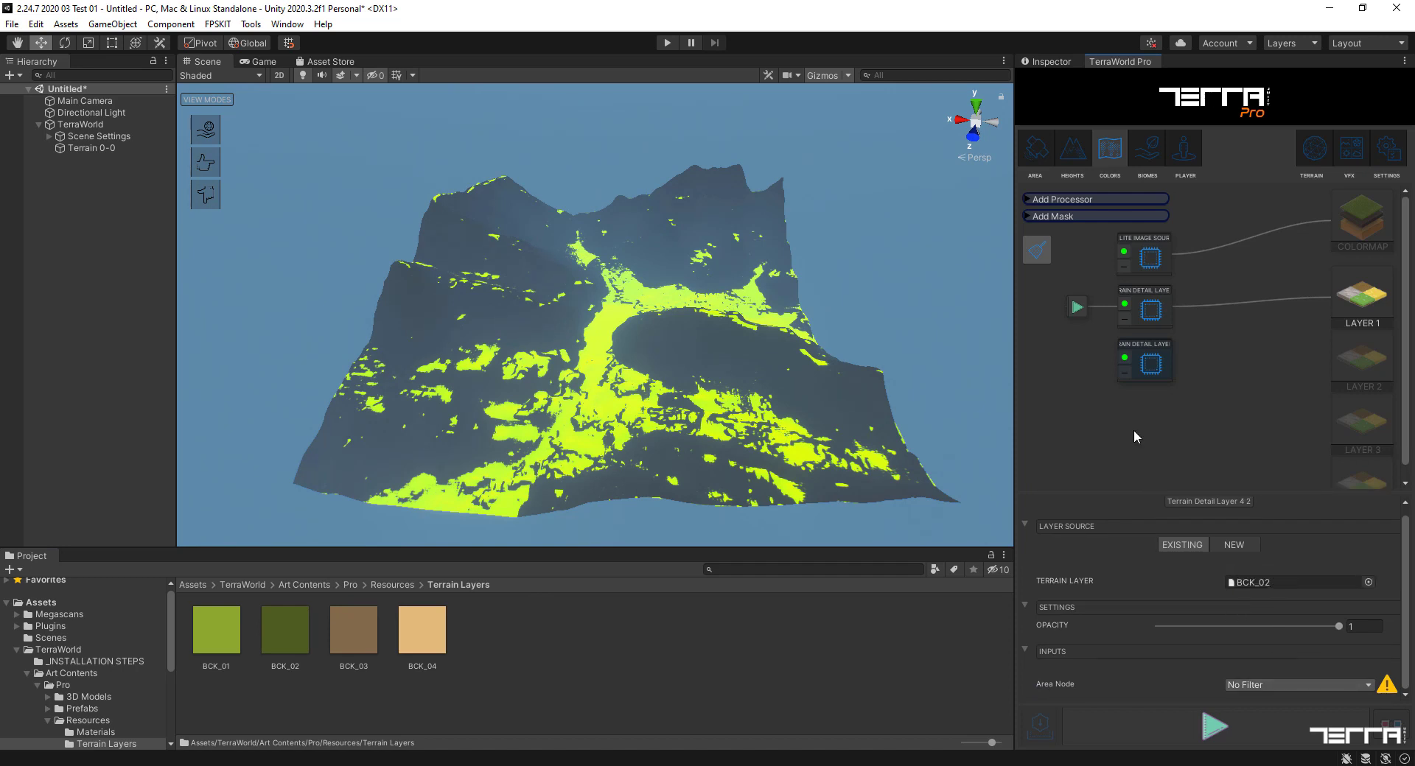
- Add a Slope Filter 2 mask to the Heights graph, placed below Slope Filter 1
left_click(1074, 154)
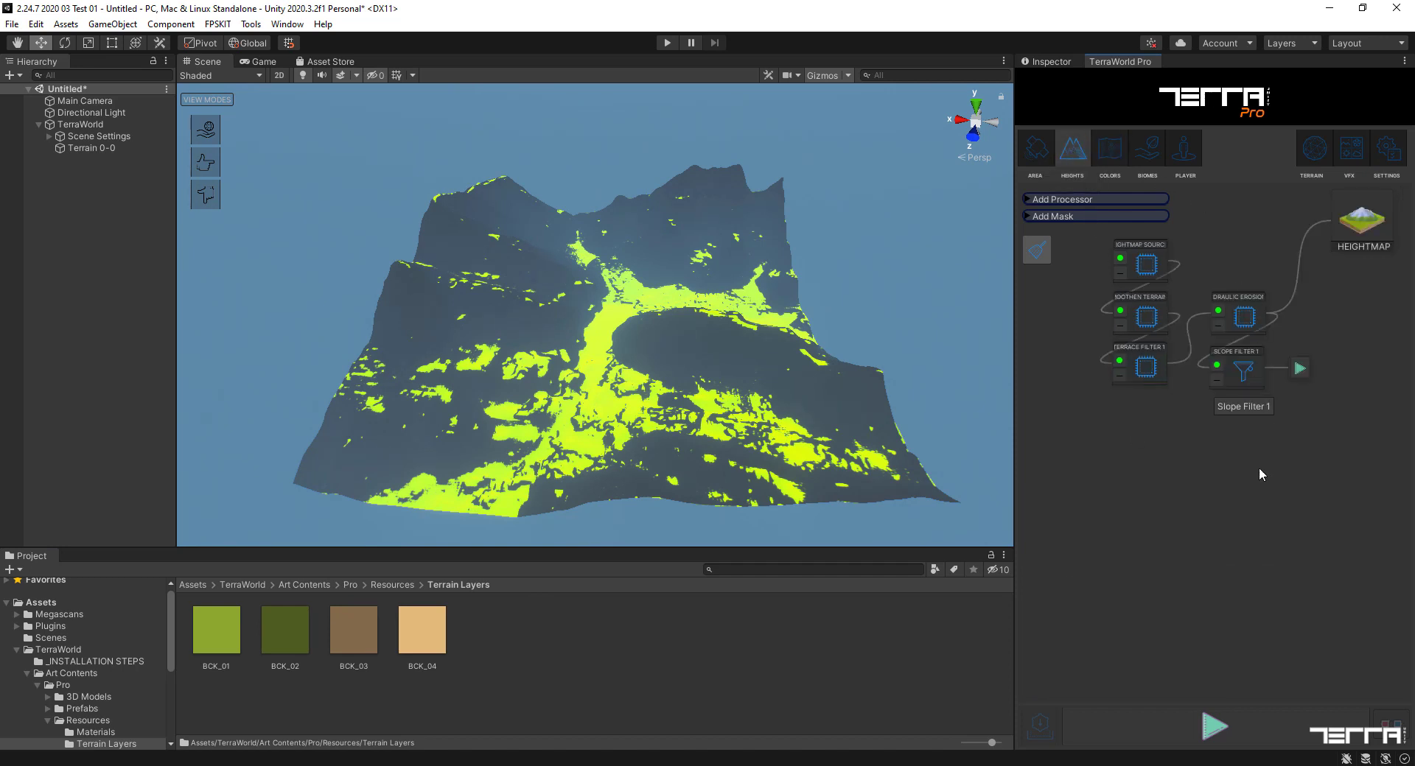
left_click(1091, 216)
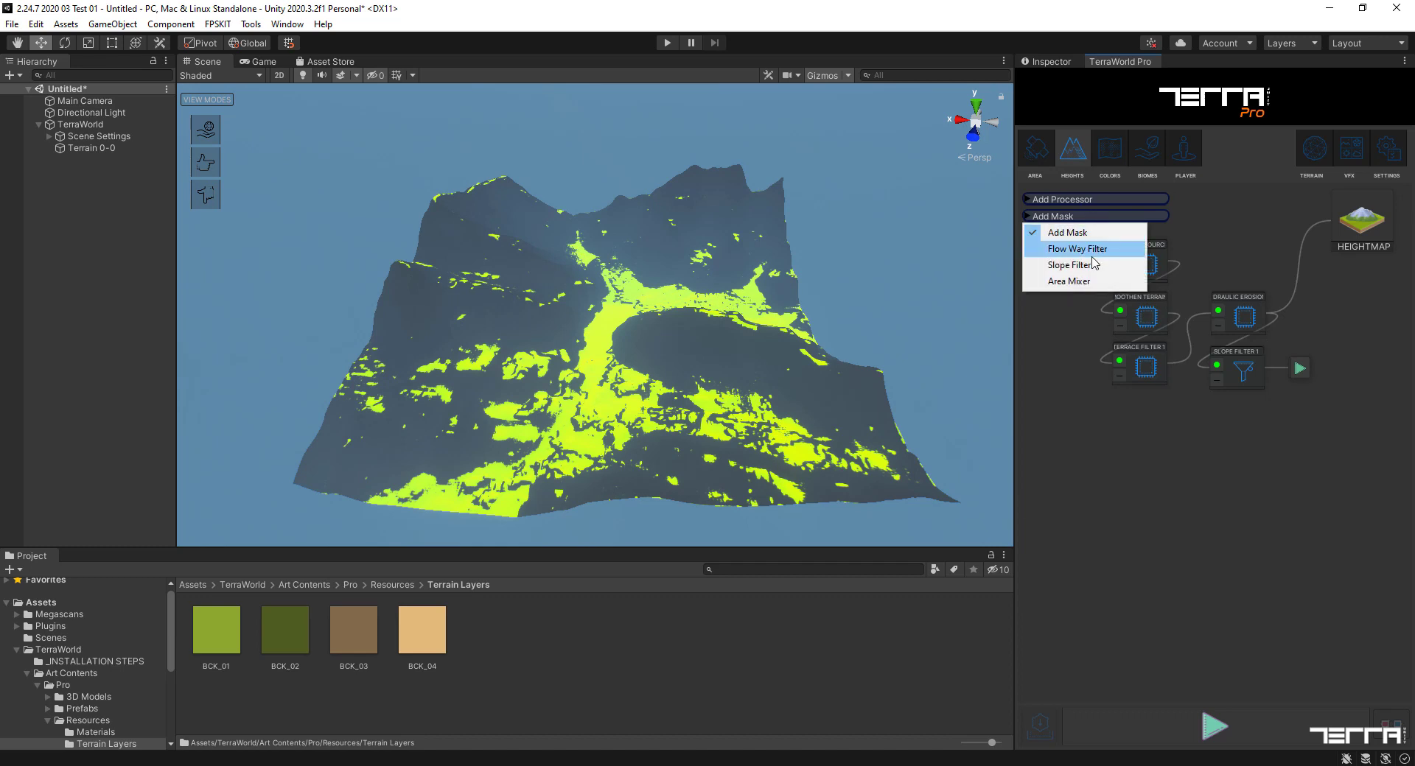
left_click(1069, 264)
left_click_drag(1191, 348, 1247, 429)
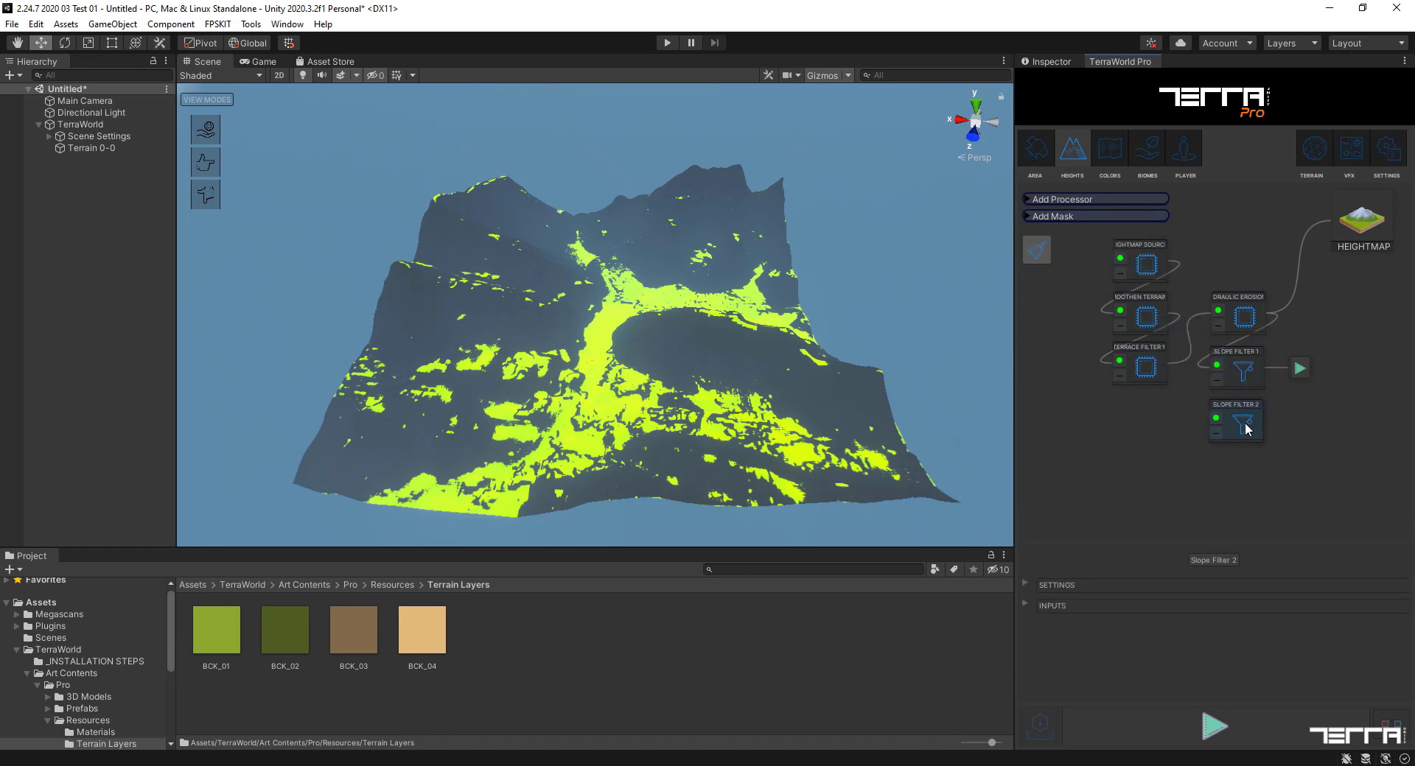
- Set Slope Filter 2's slope range to a minimum of 15 and a maximum of 45
left_click(1024, 583)
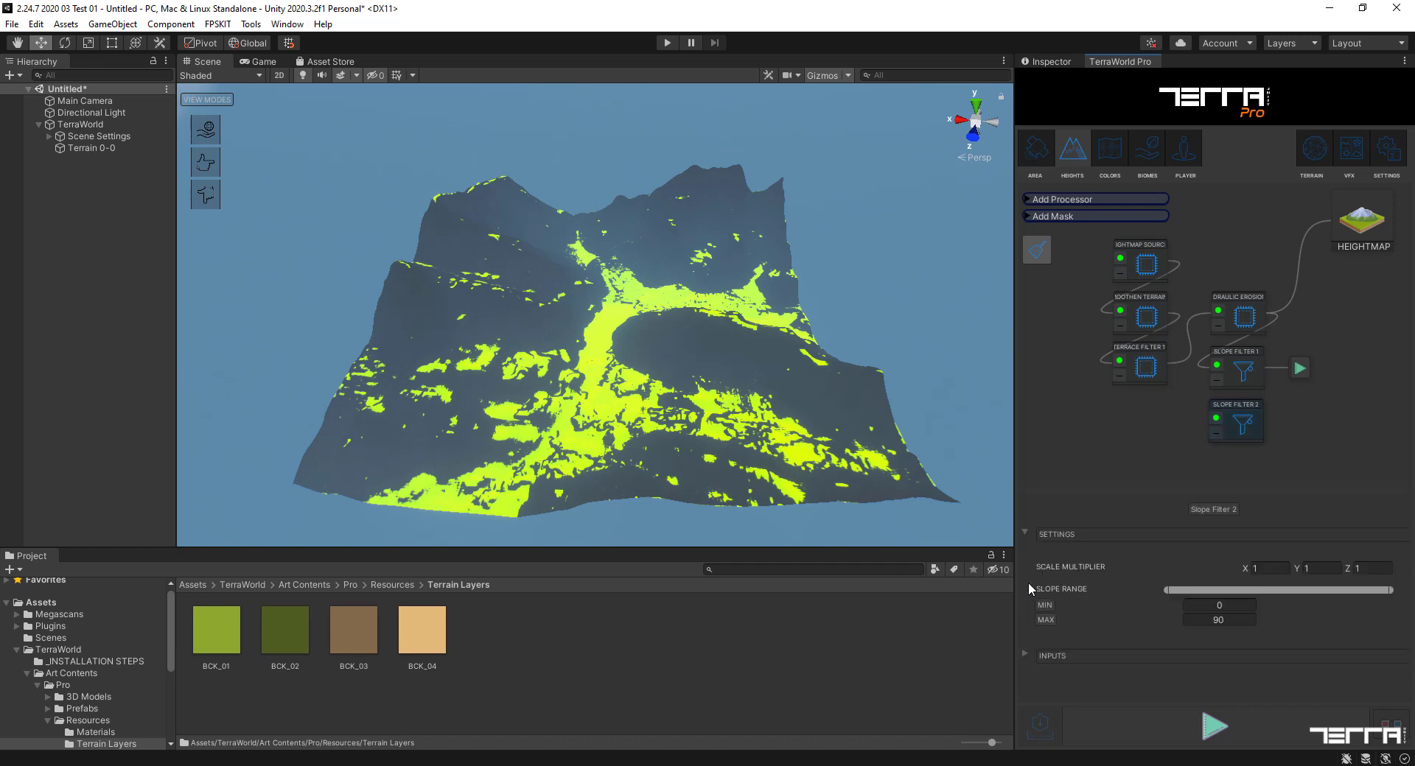
left_click(1219, 605)
type("15")
left_click(1232, 620)
double_click(1238, 625)
type("45")
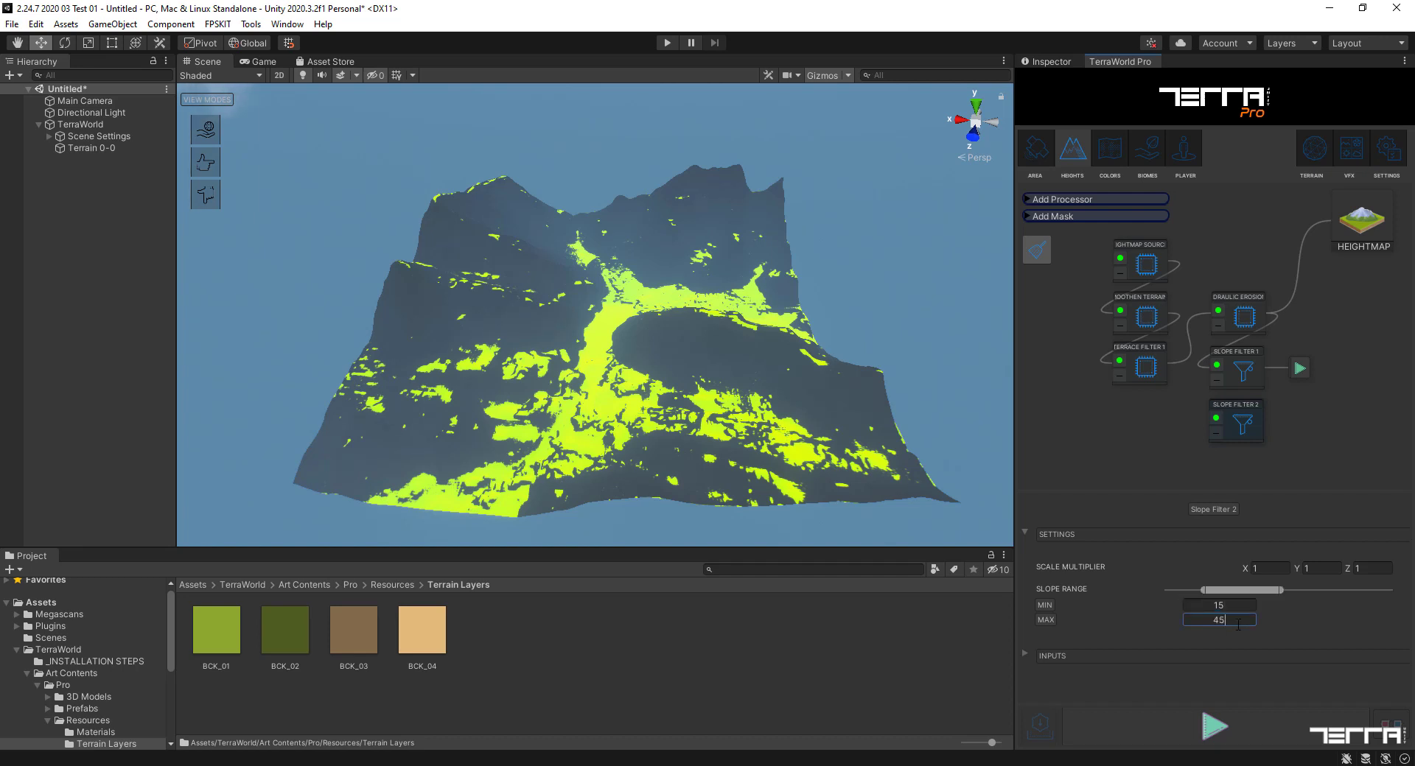
- Set Slope Filter 2's Heightmap Node to Hydraulic Erosion 1
left_click(1024, 655)
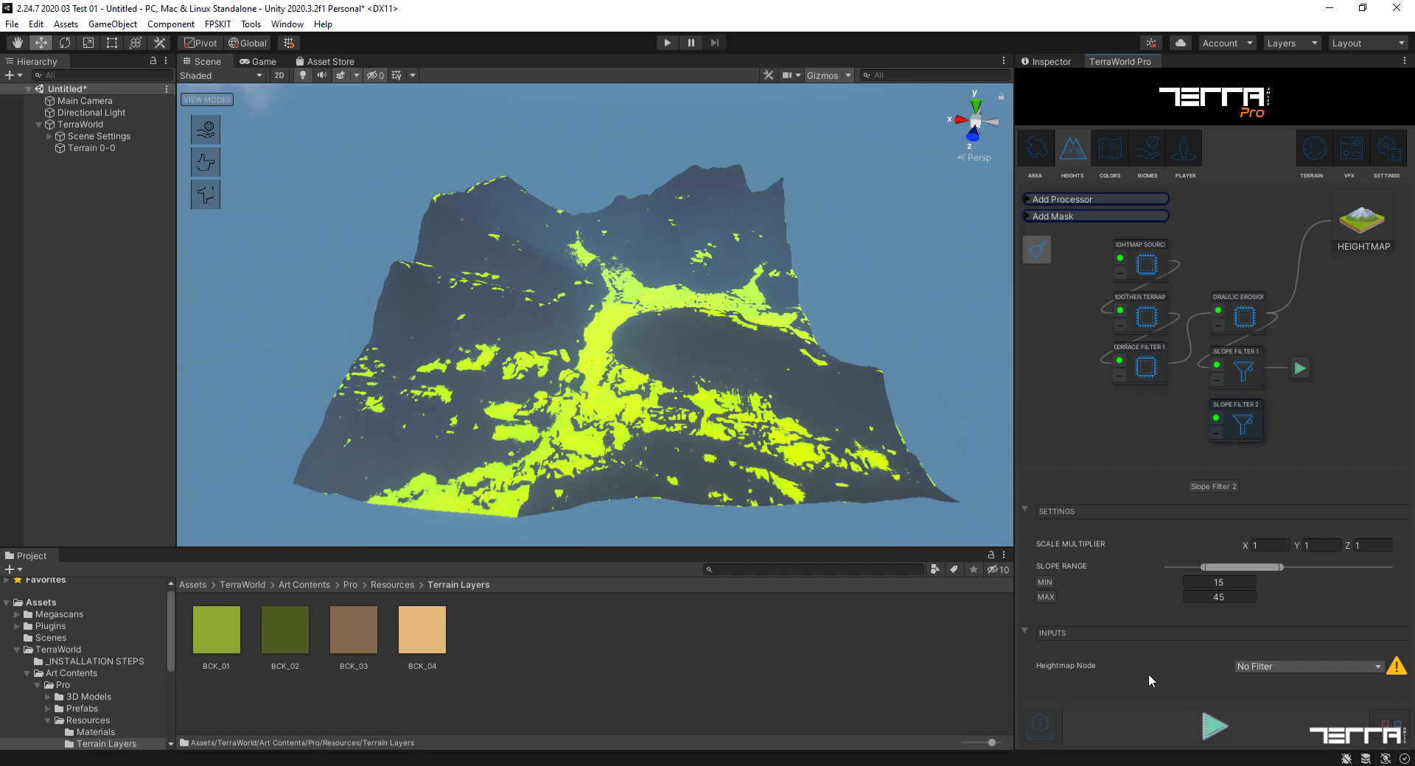
left_click(1312, 669)
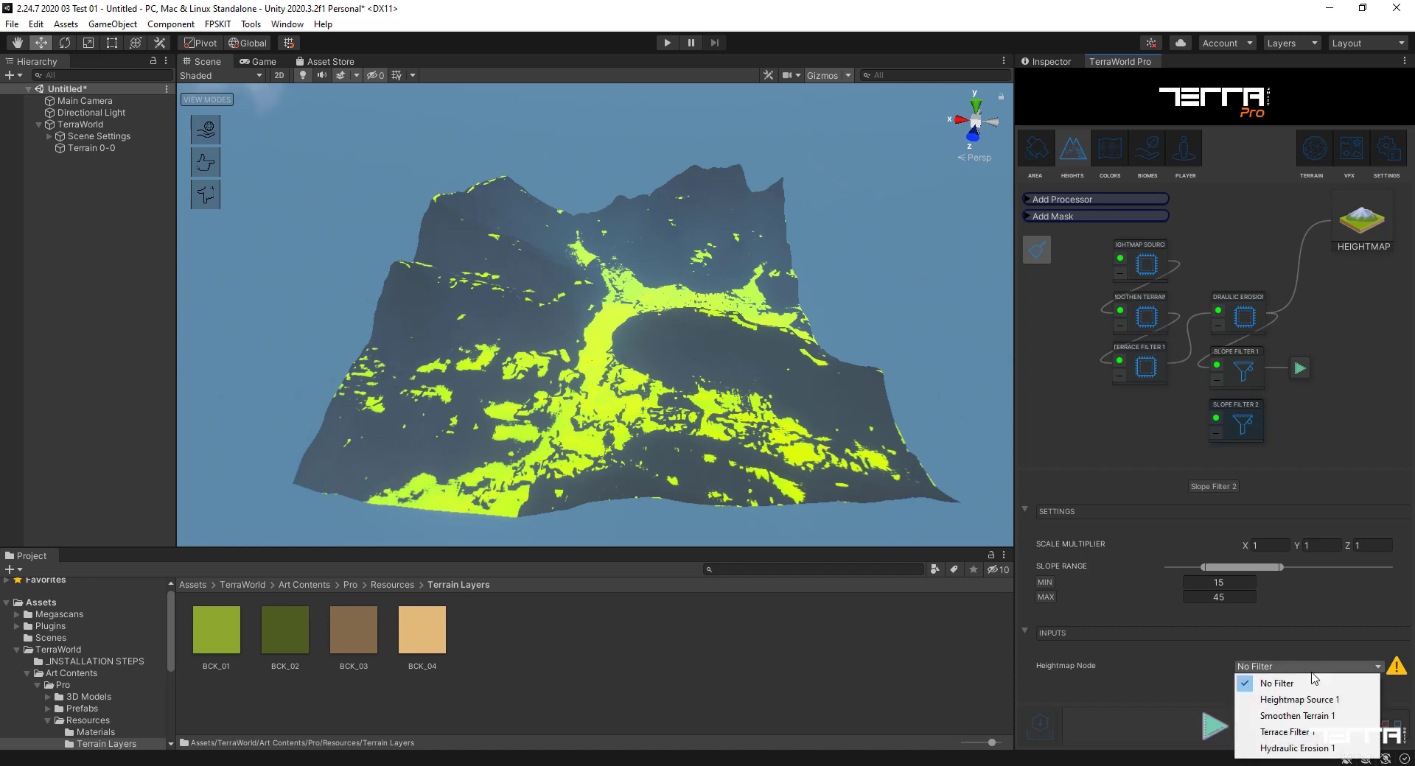
left_click(1294, 749)
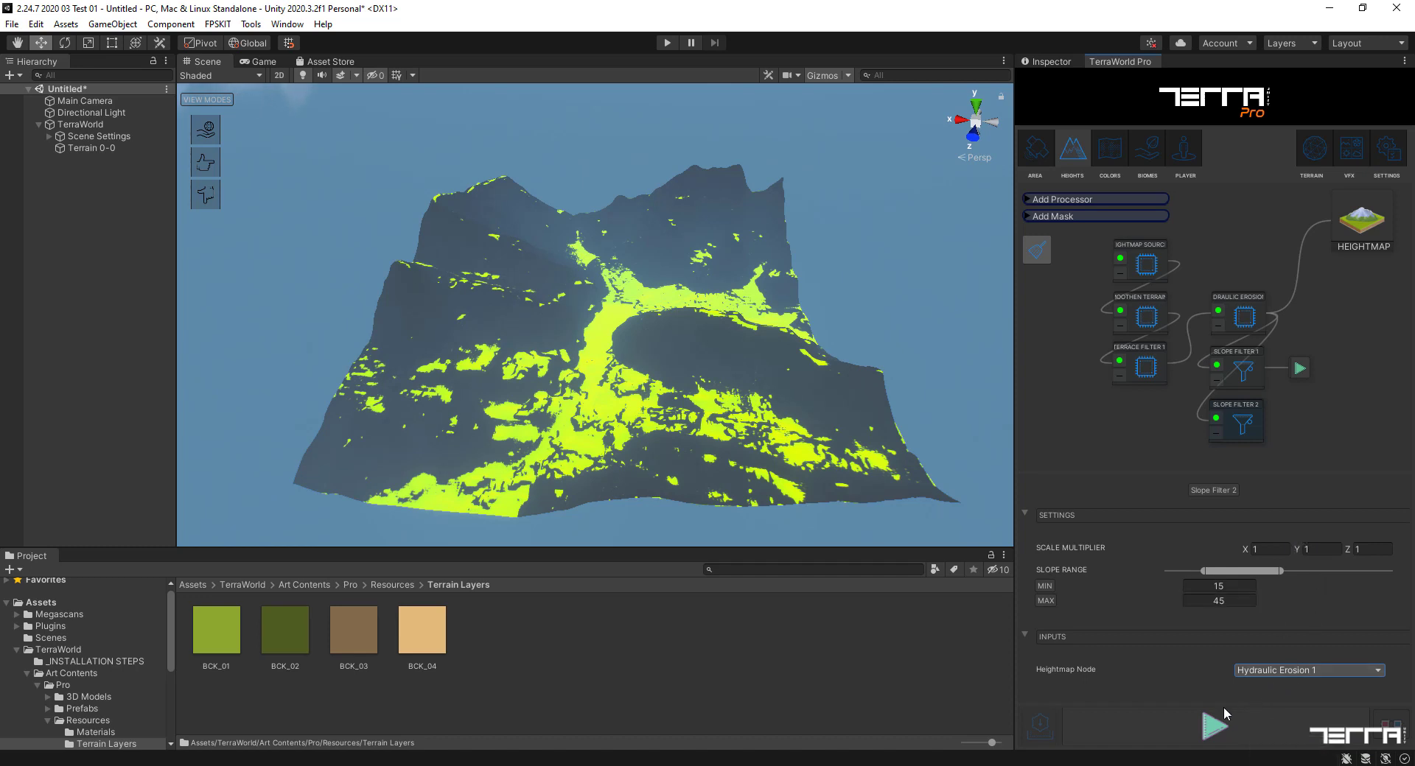
- In the Colors graph, set the second Terrain Detail Layer's Area Node to Slope Filter 2
left_click(1111, 151)
left_click(1154, 373)
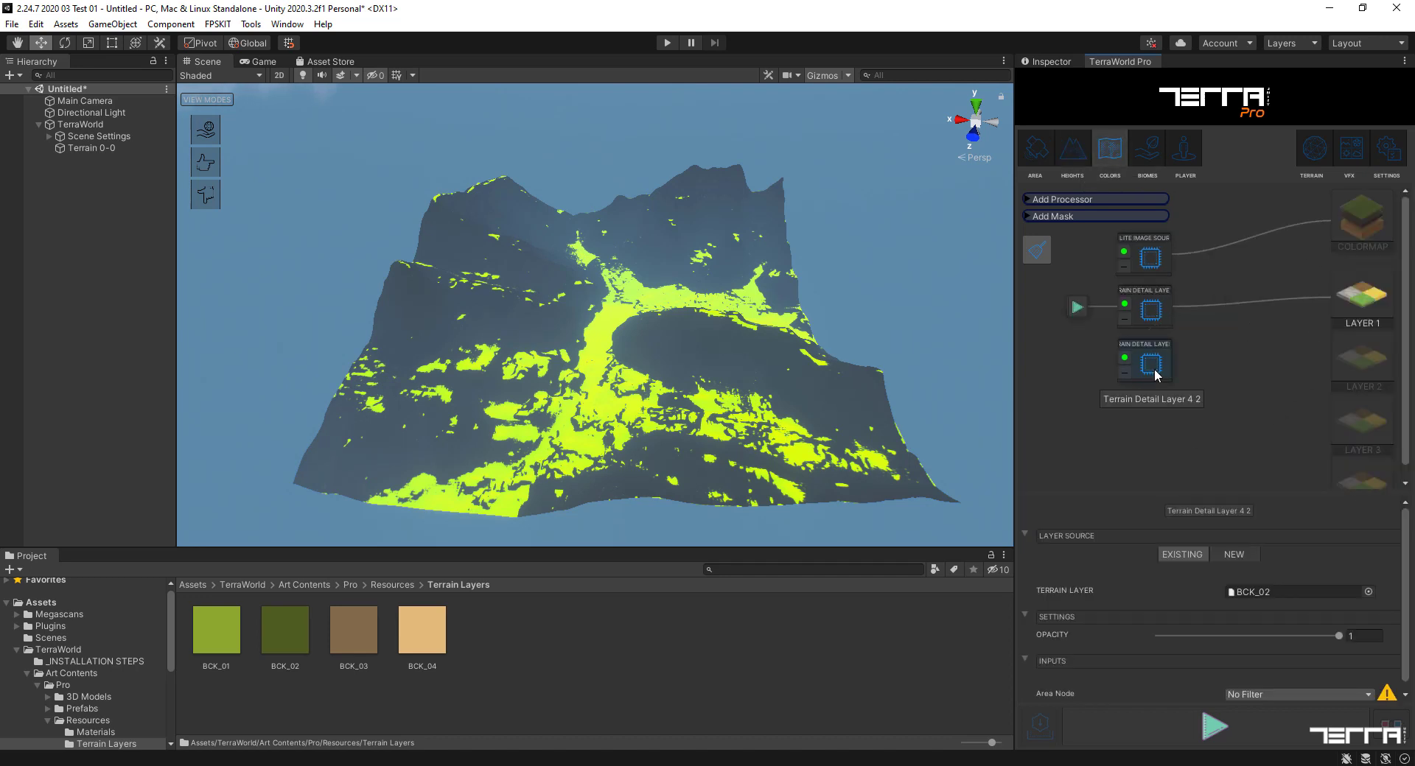
left_click(1294, 693)
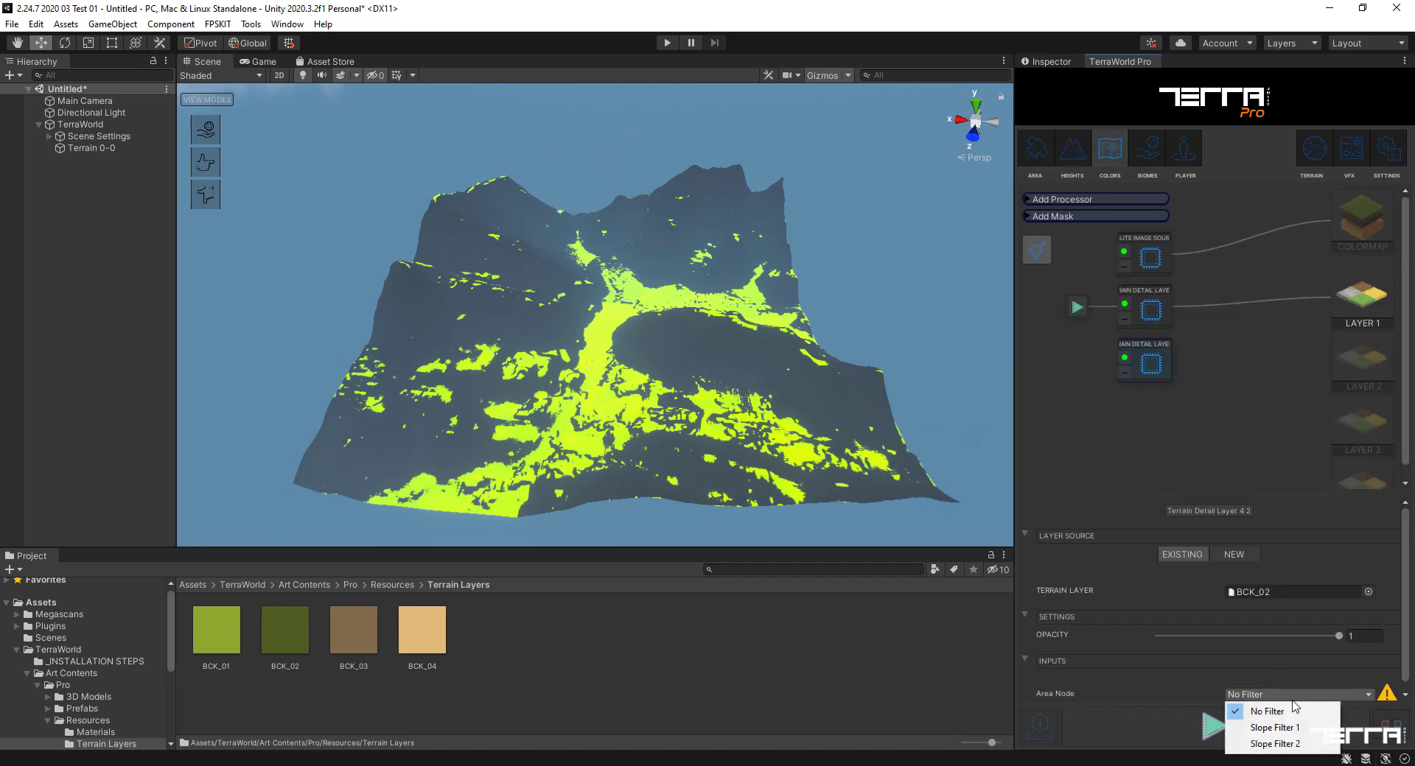
left_click(1294, 744)
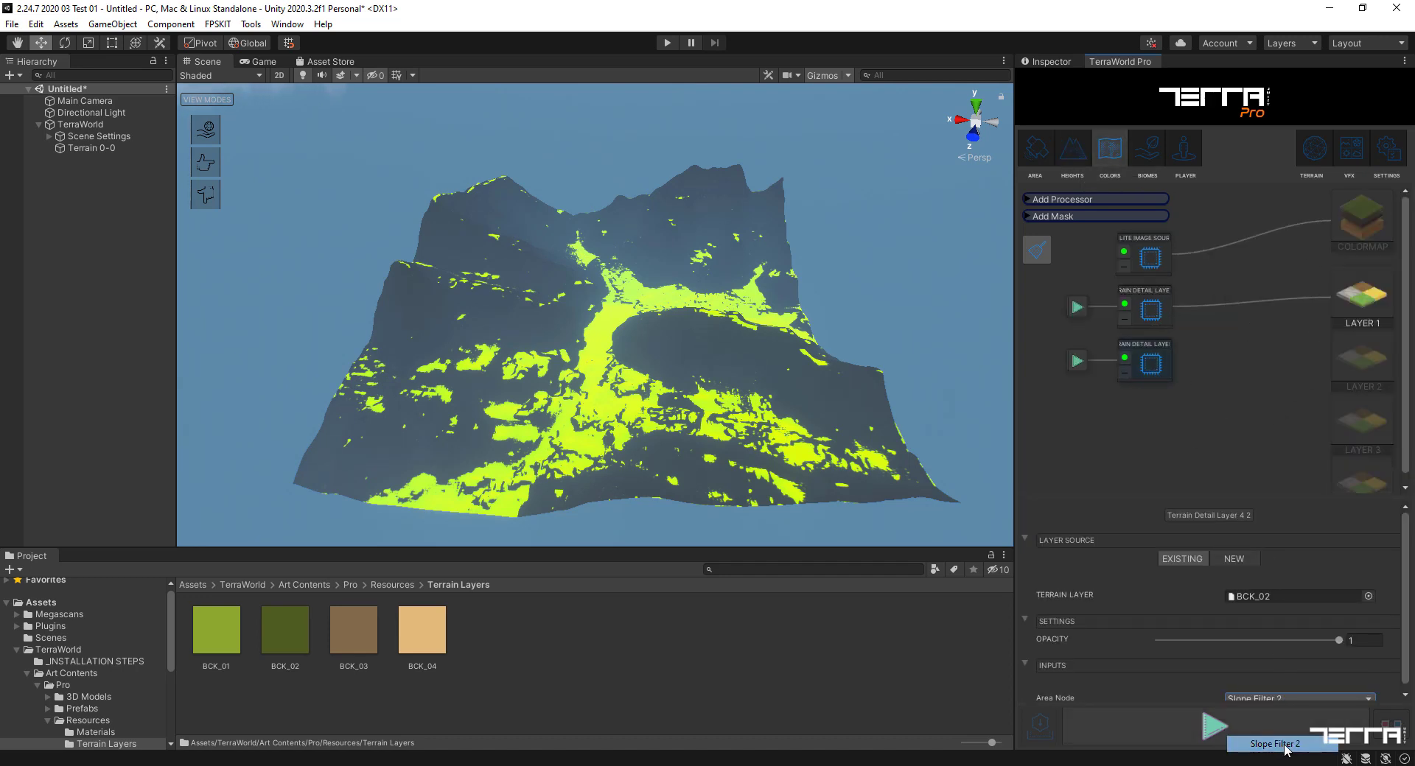
- Set terrain Layer 2's input to Terrain Detail Layer 4 2
left_click(1362, 357)
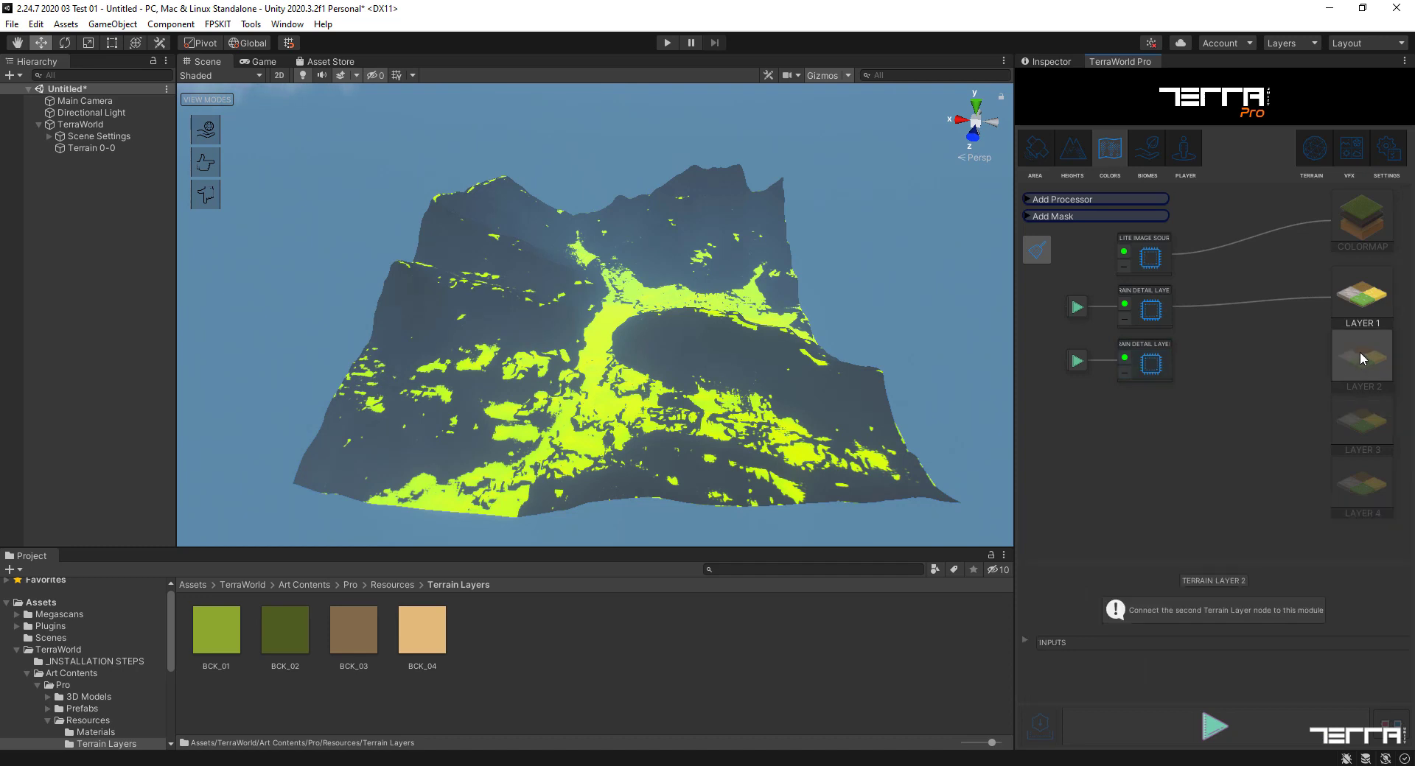
left_click(1030, 643)
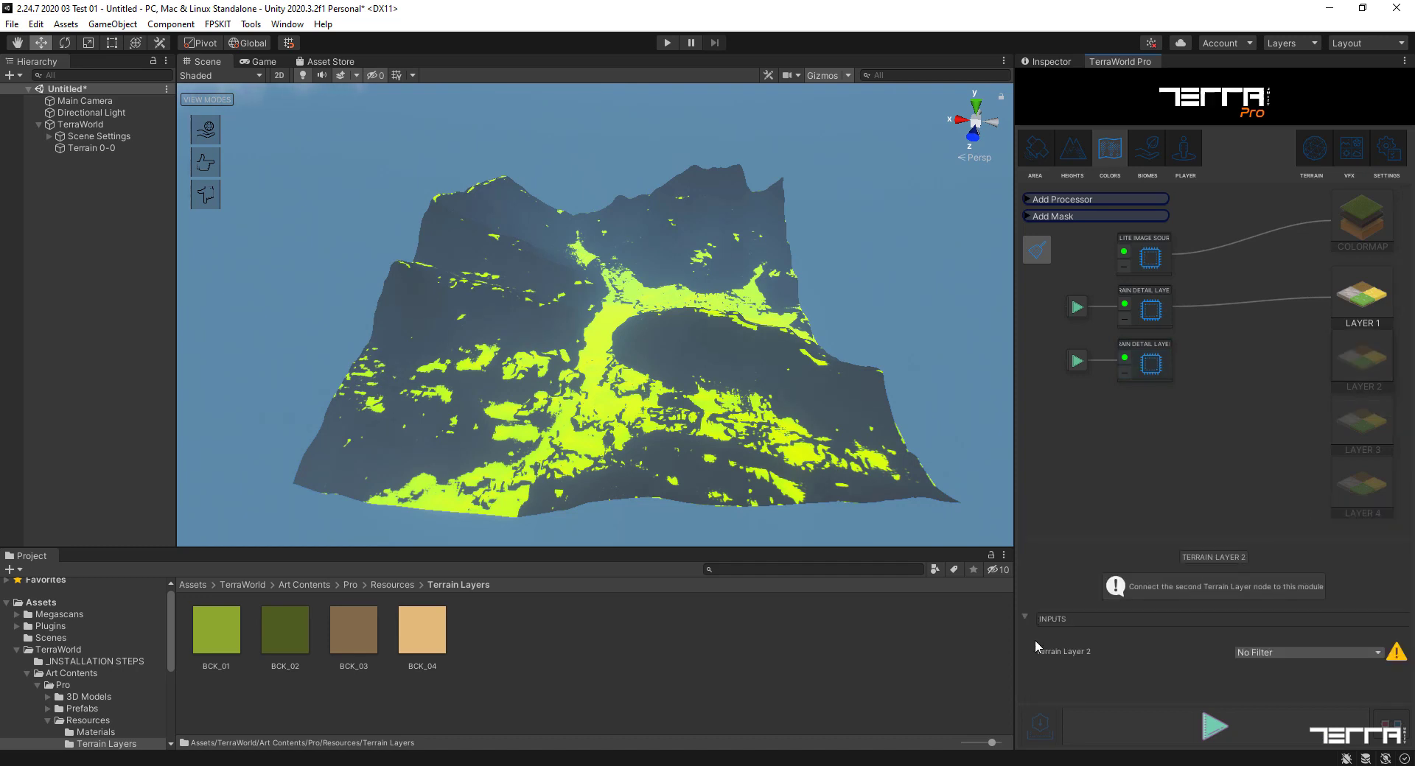
left_click(1284, 653)
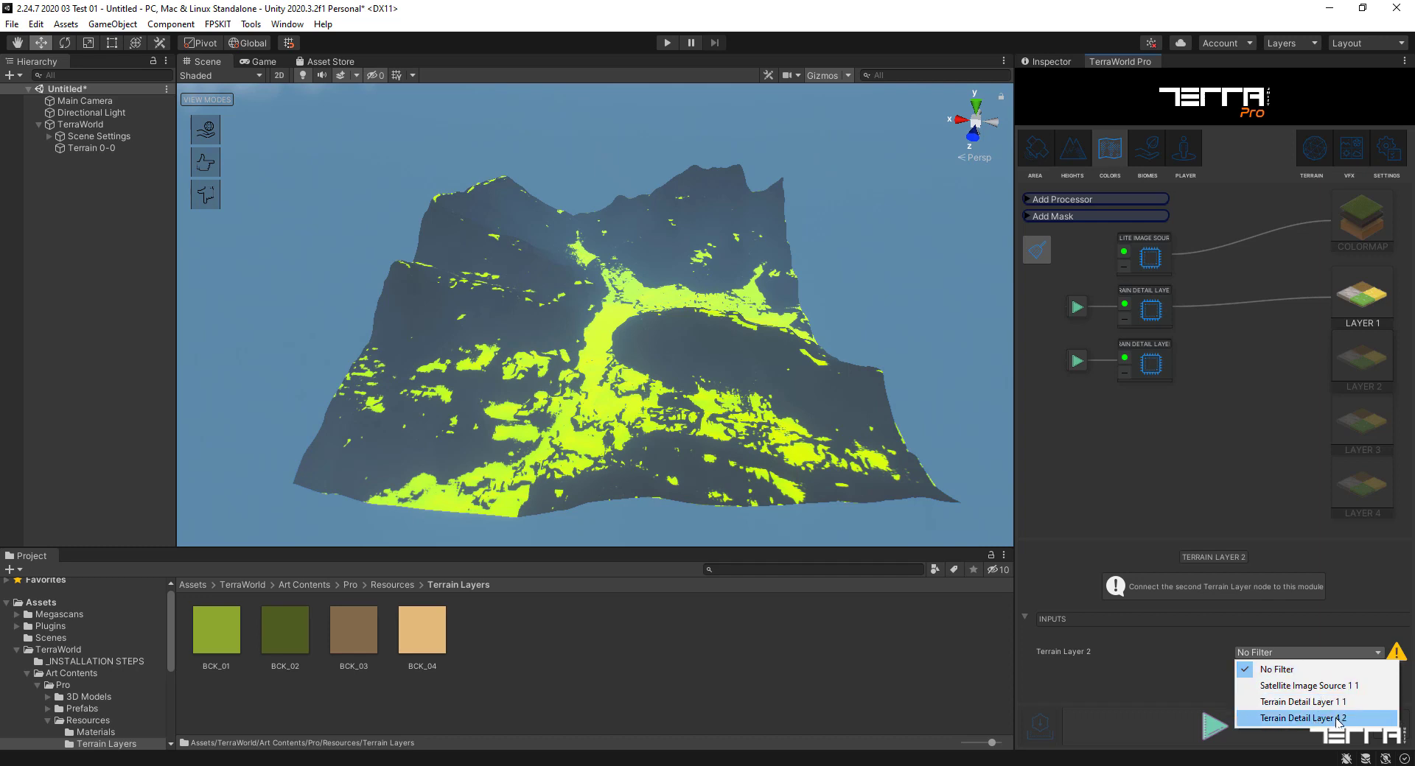
left_click(1263, 720)
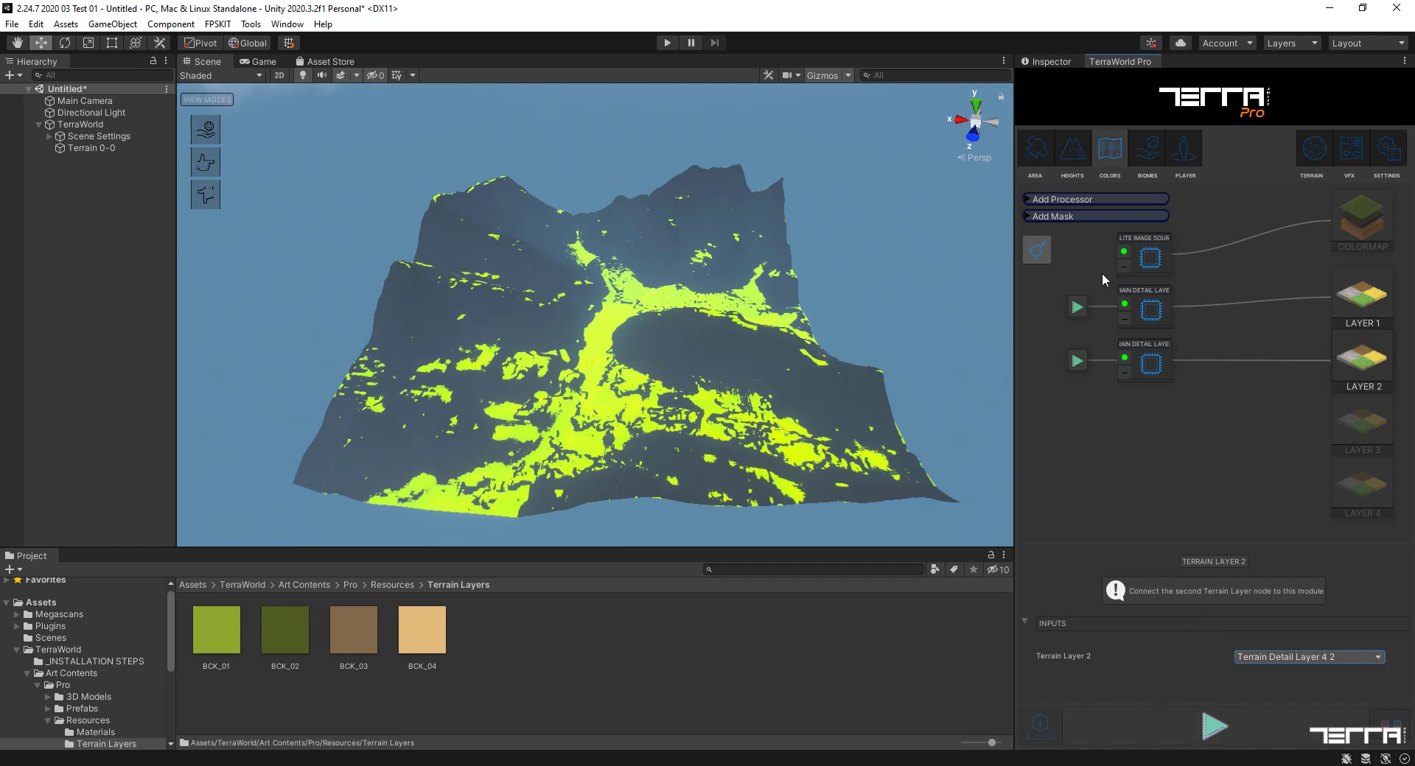
left_click(1098, 199)
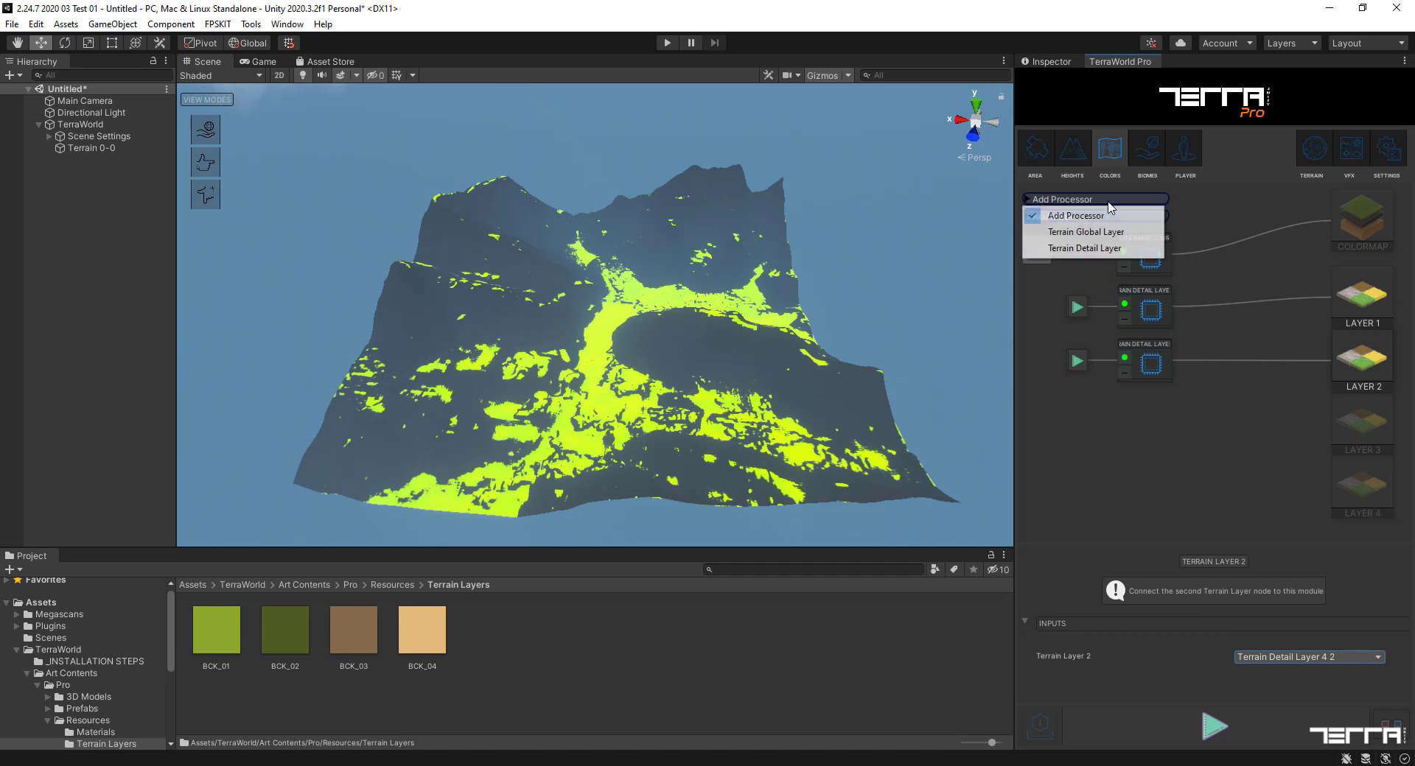
- Add a third Terrain Detail Layer below the others and drag BCK_03 into its Terrain Layer field
left_click(1094, 250)
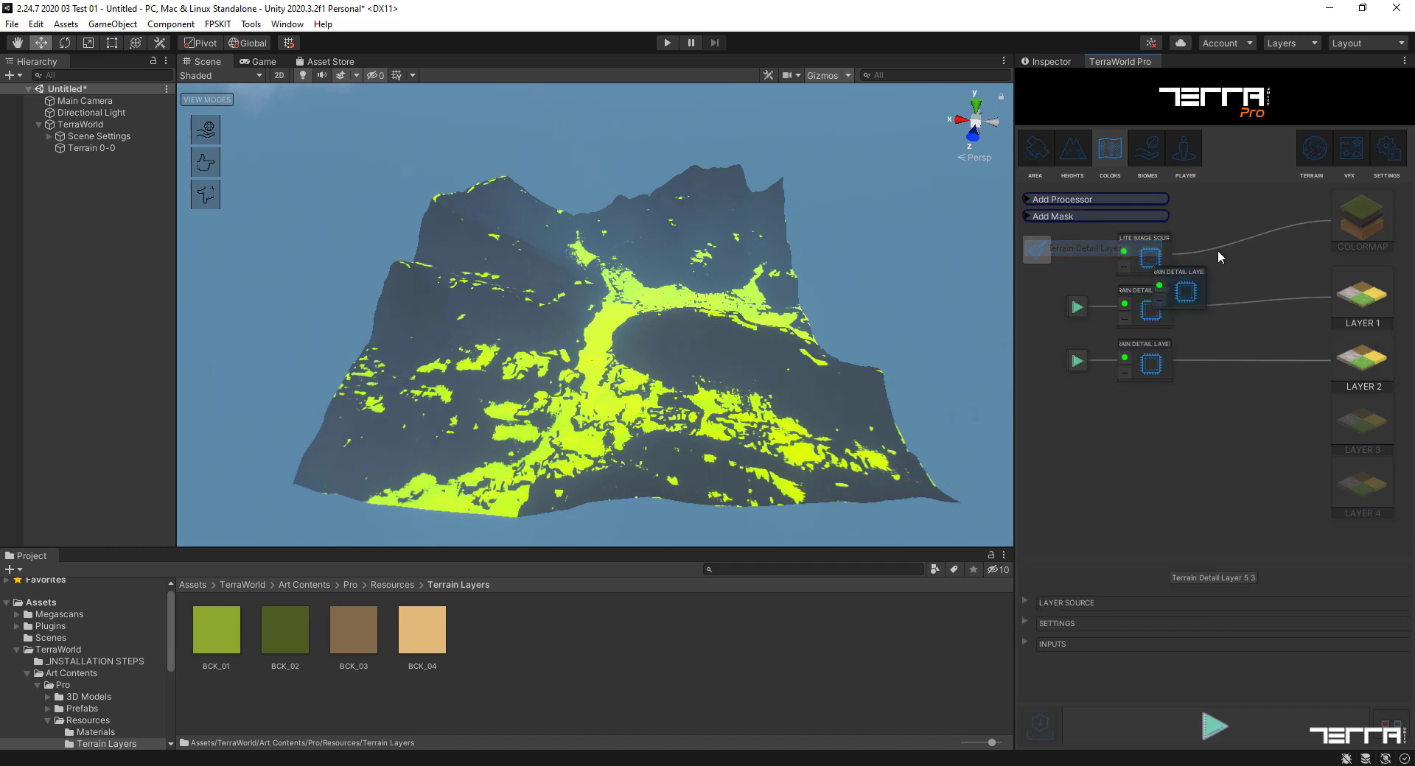
left_click_drag(1206, 293, 1173, 426)
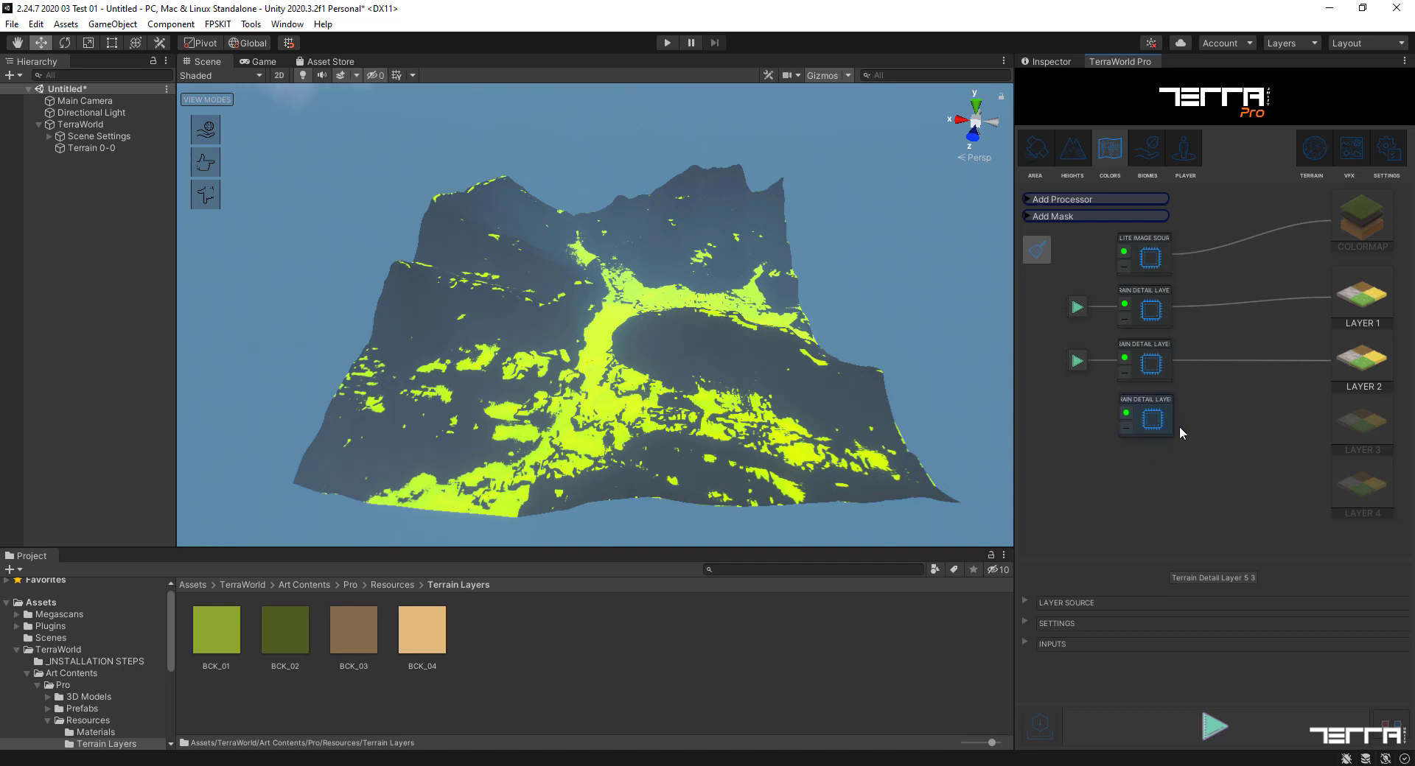
left_click(1023, 603)
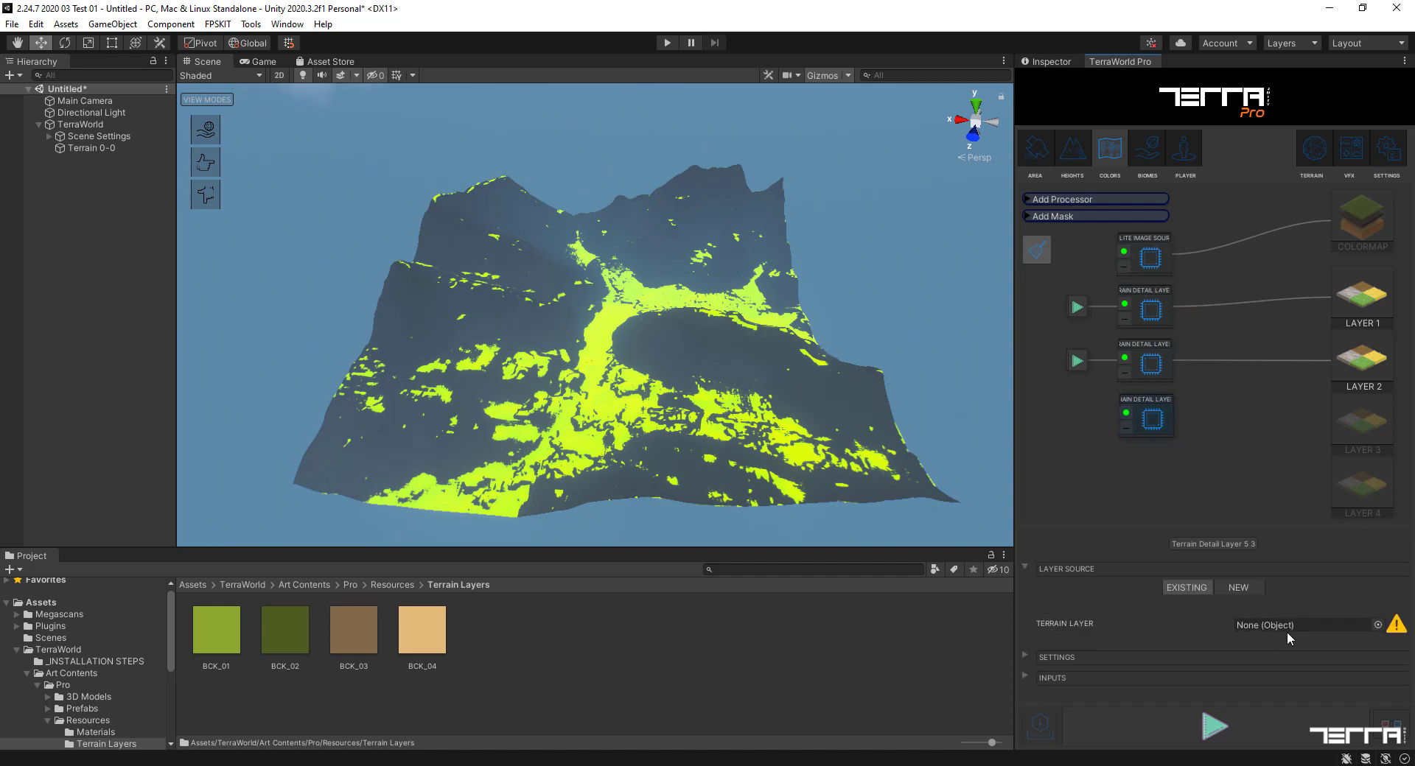
left_click(1023, 655)
left_click(1023, 688)
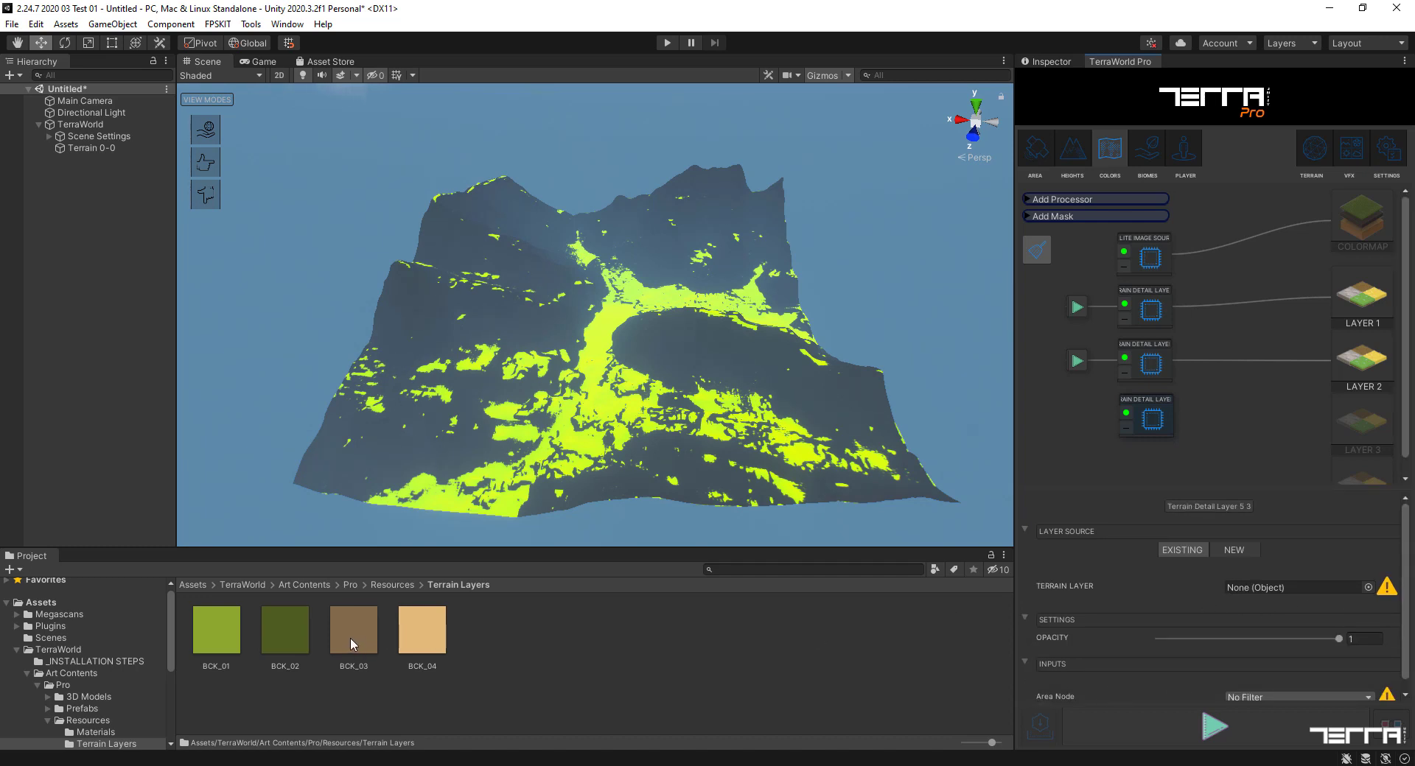
left_click_drag(352, 633, 1257, 590)
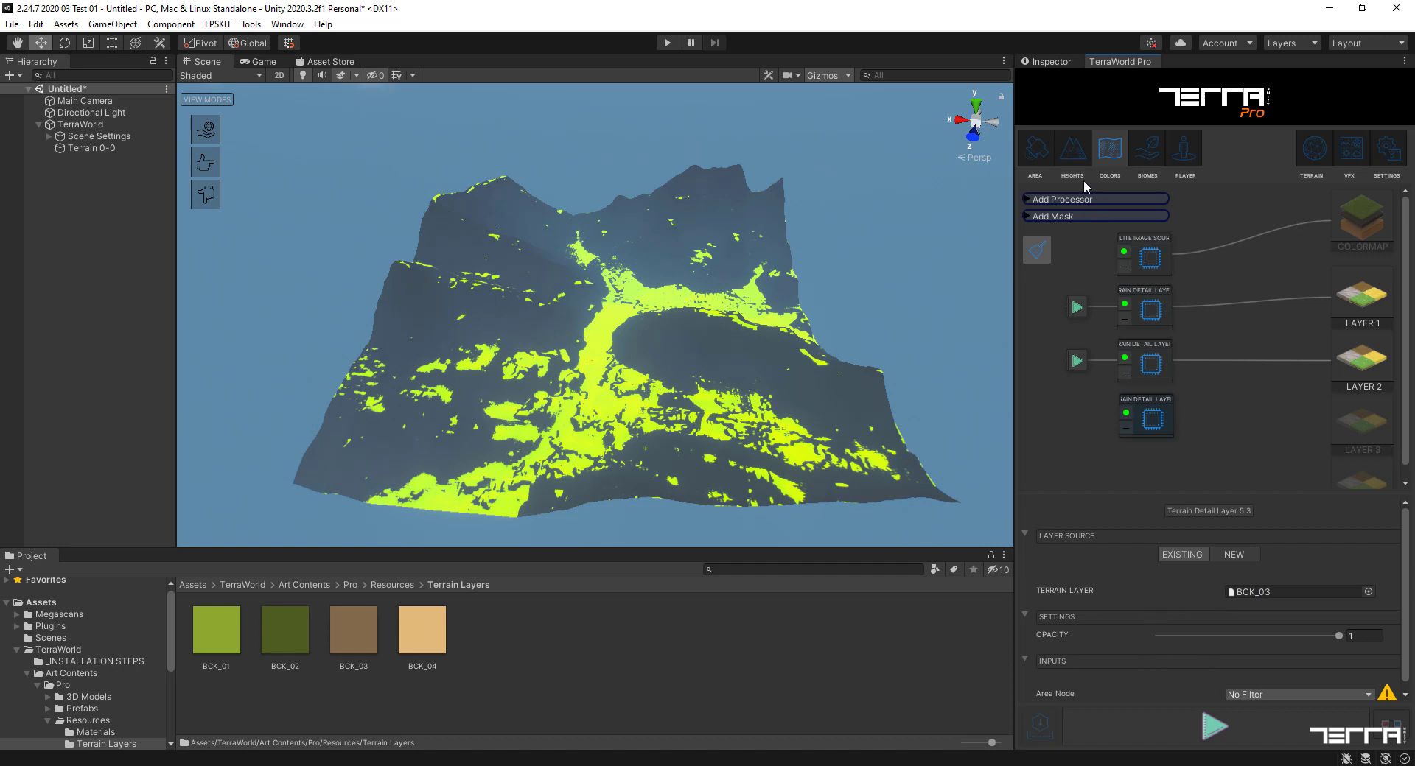
- Add a Slope Filter 3 mask to the Heights graph, placed below Slope Filter 2
left_click(1070, 153)
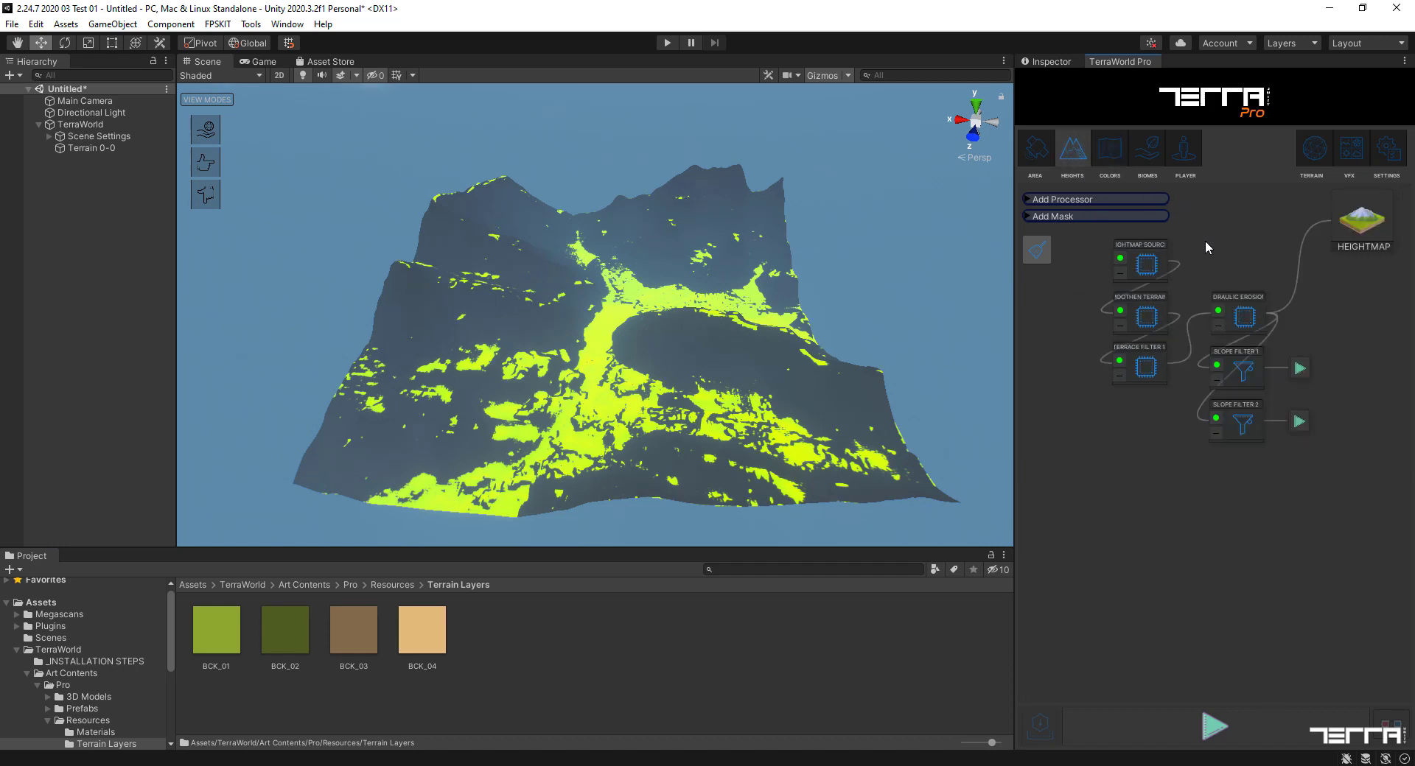
left_click(1115, 217)
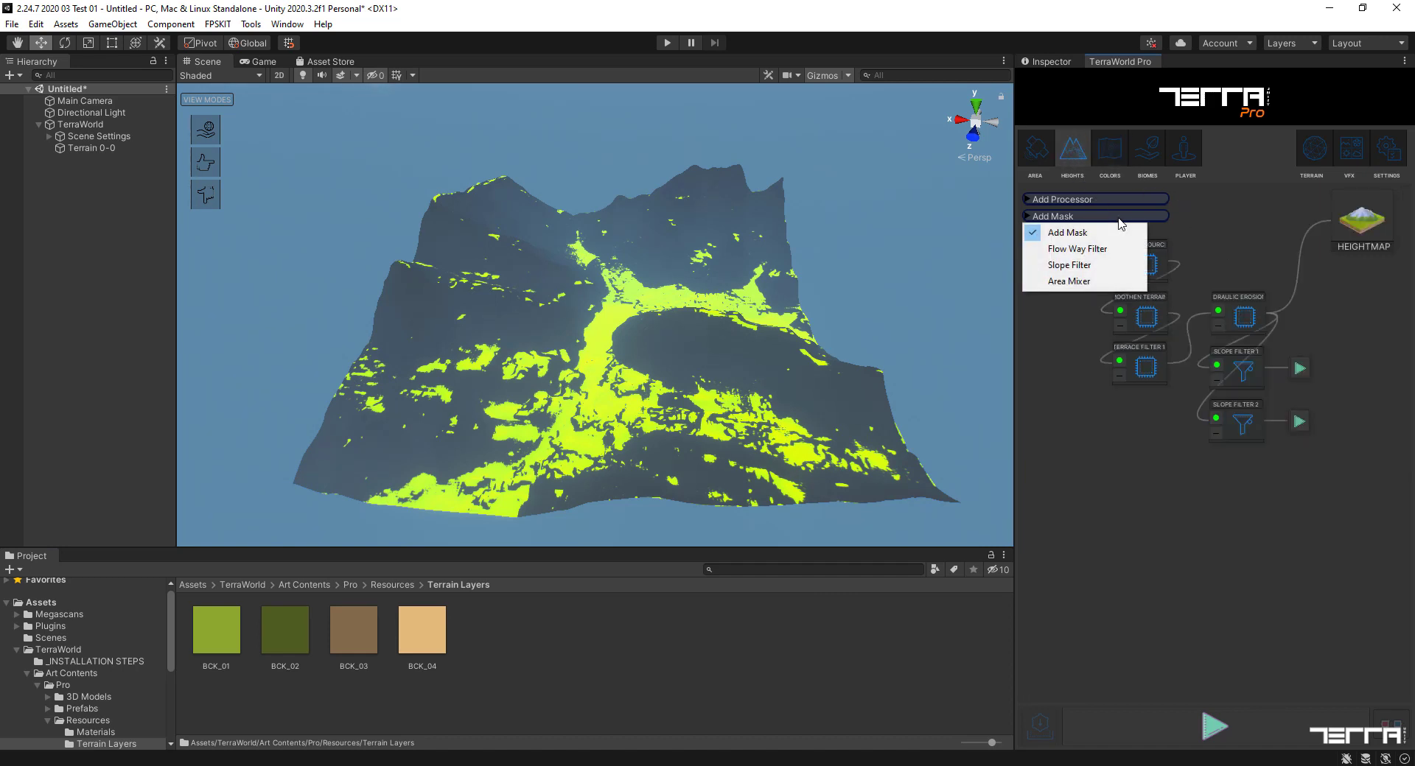
left_click(1069, 265)
left_click_drag(1251, 366, 1247, 479)
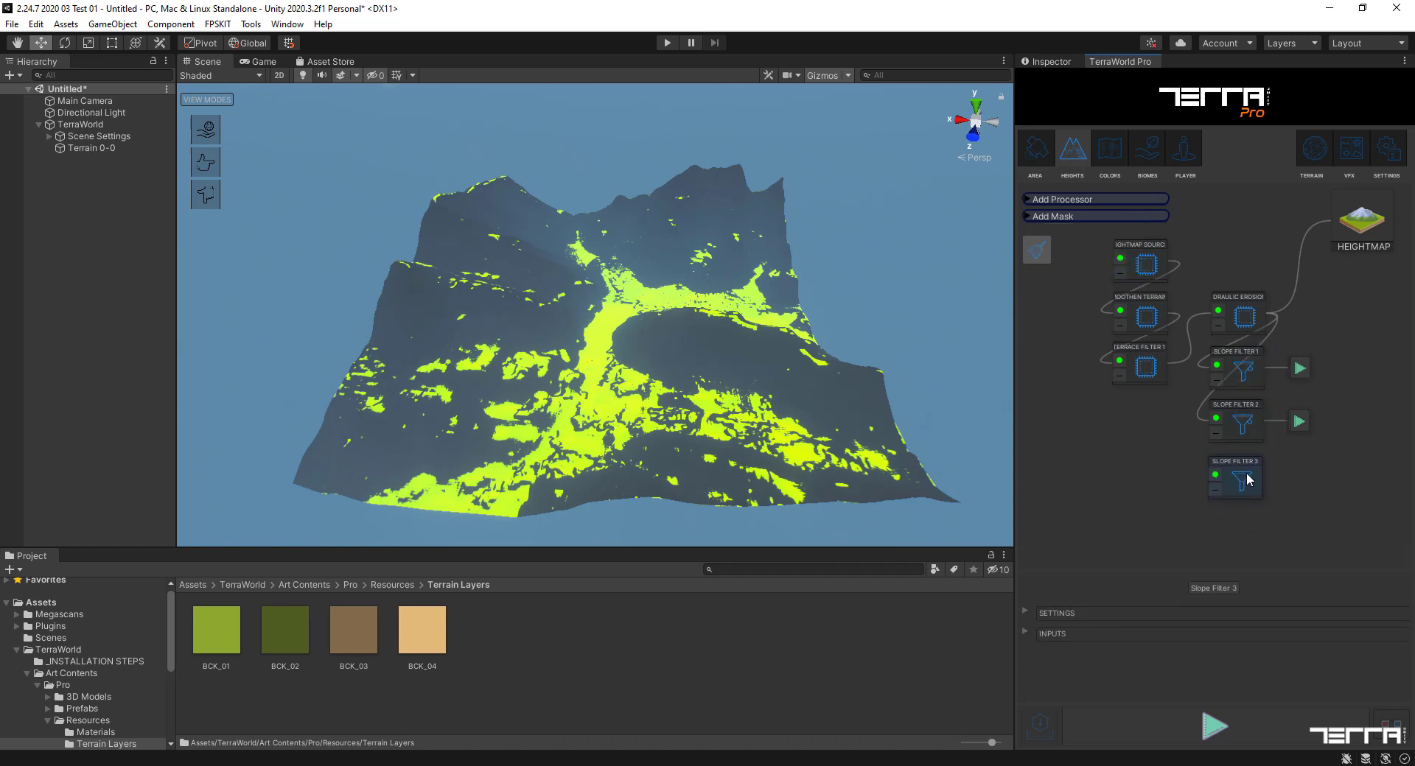
- Set Slope Filter 3's minimum slope to 45, giving a 45–90 range
left_click(1028, 613)
left_click(1236, 634)
double_click(1227, 635)
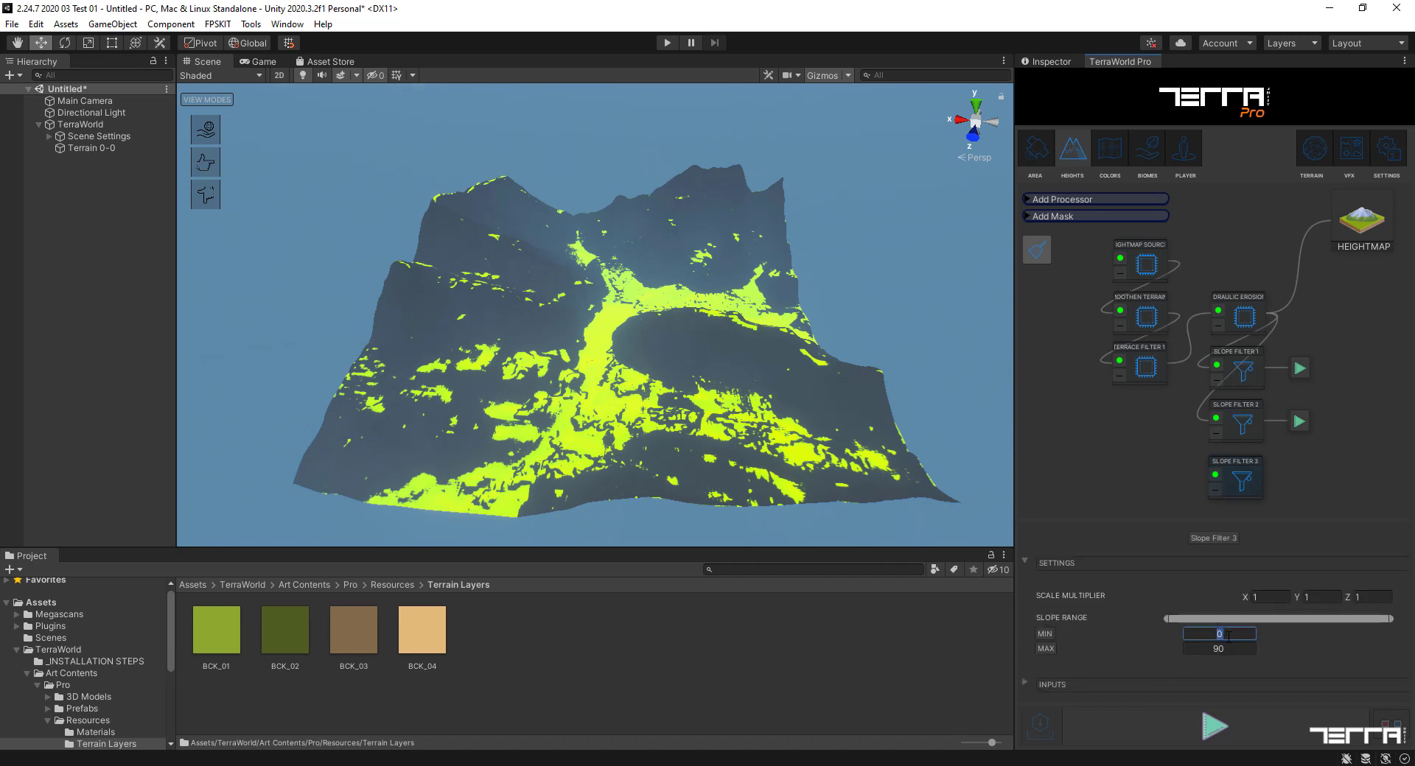
type("45")
left_click(1227, 650)
- Set Slope Filter 3's Heightmap Node to Hydraulic Erosion 1
left_click(1025, 684)
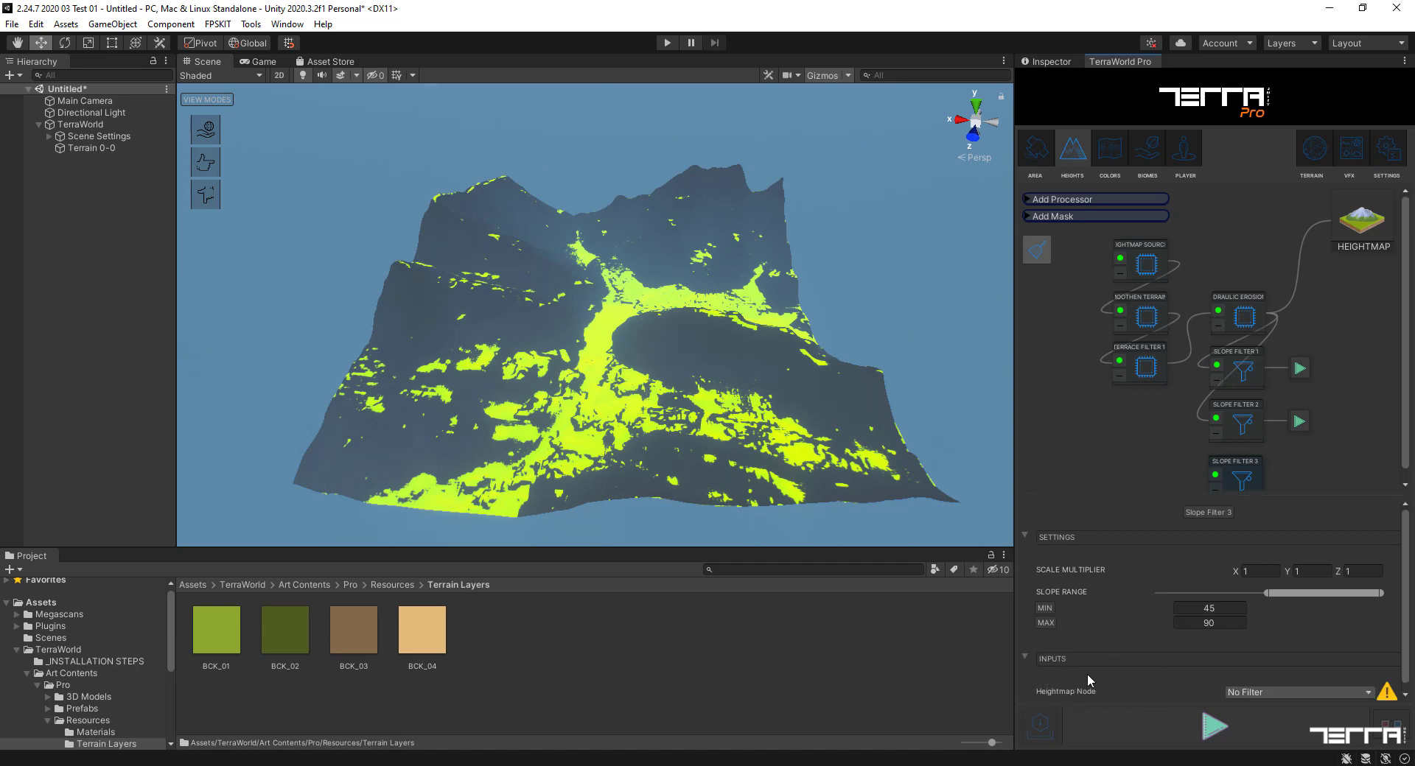
left_click(1297, 691)
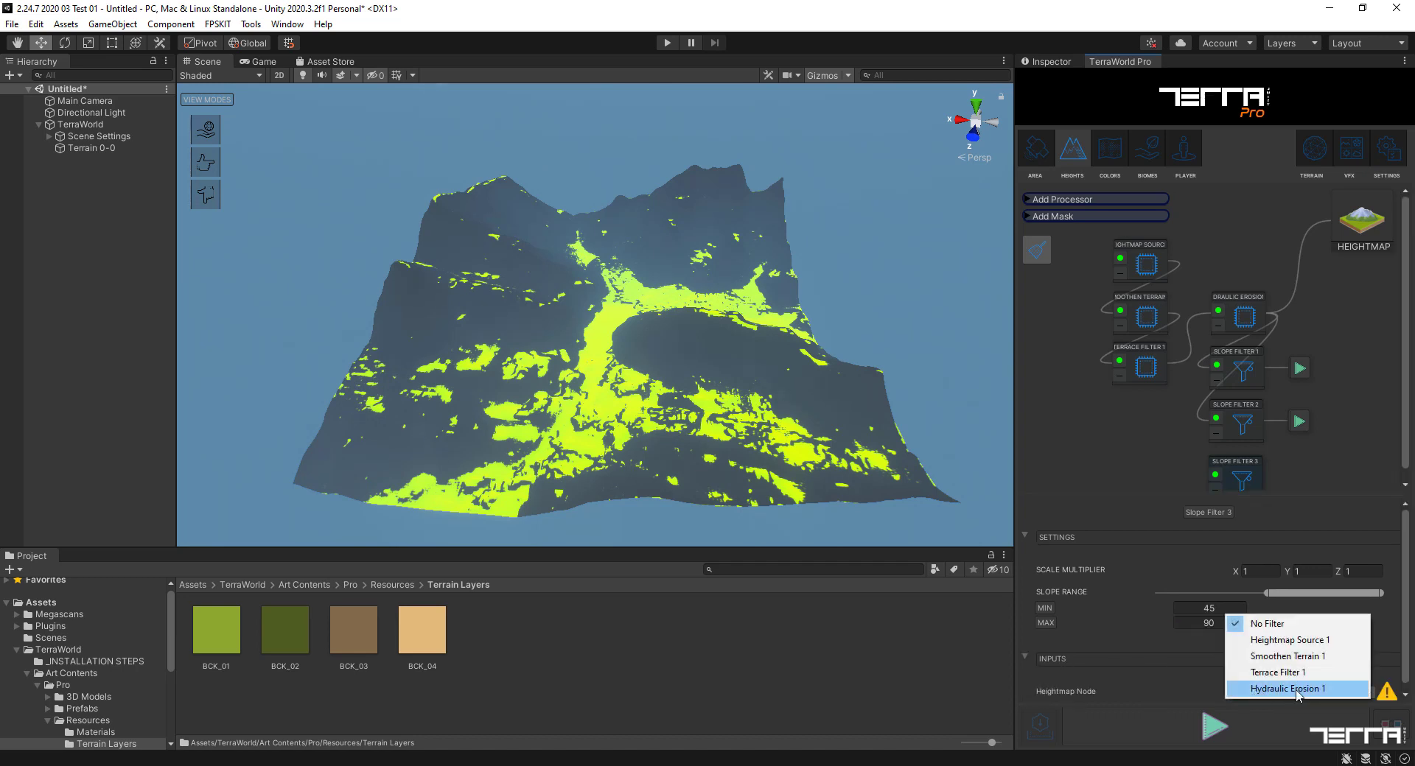
left_click(1297, 689)
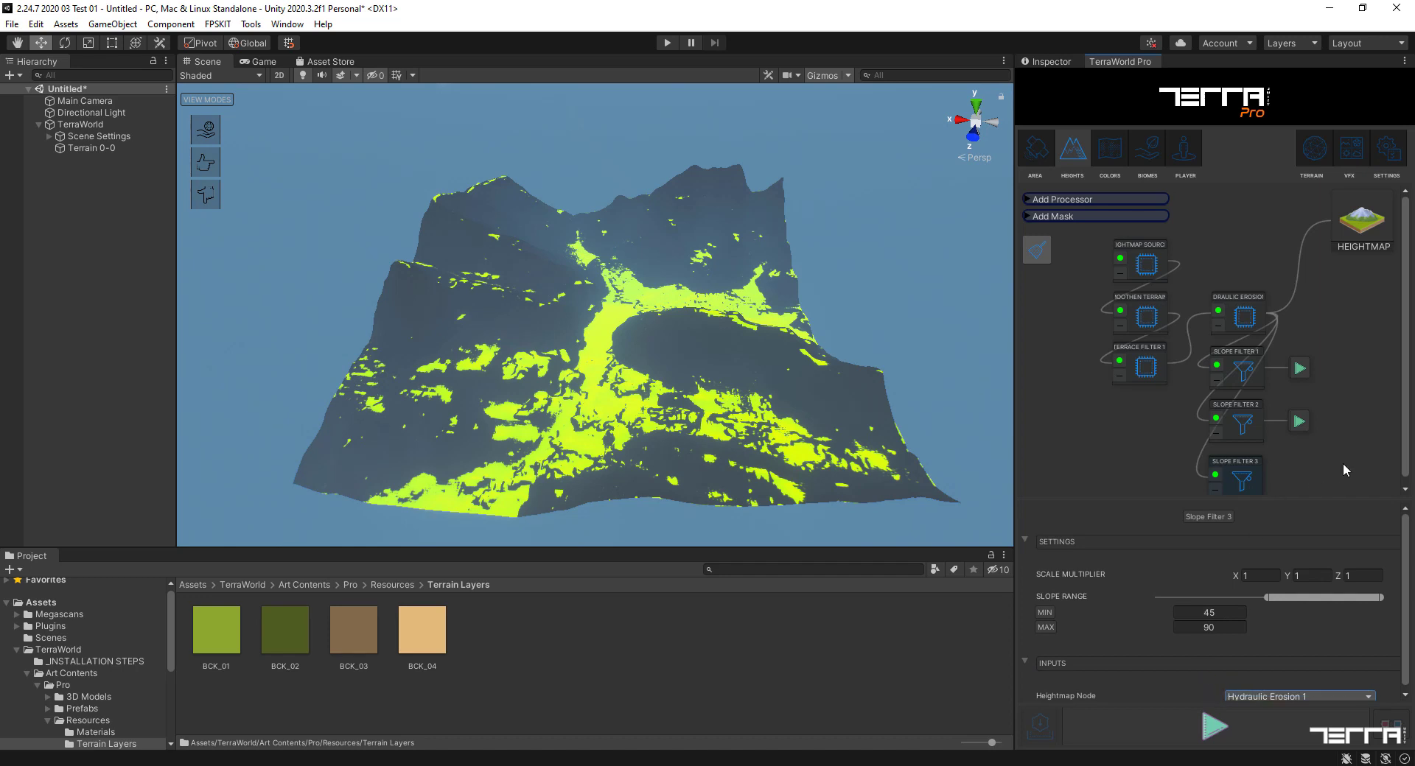
scroll(1406, 448, "down", 1)
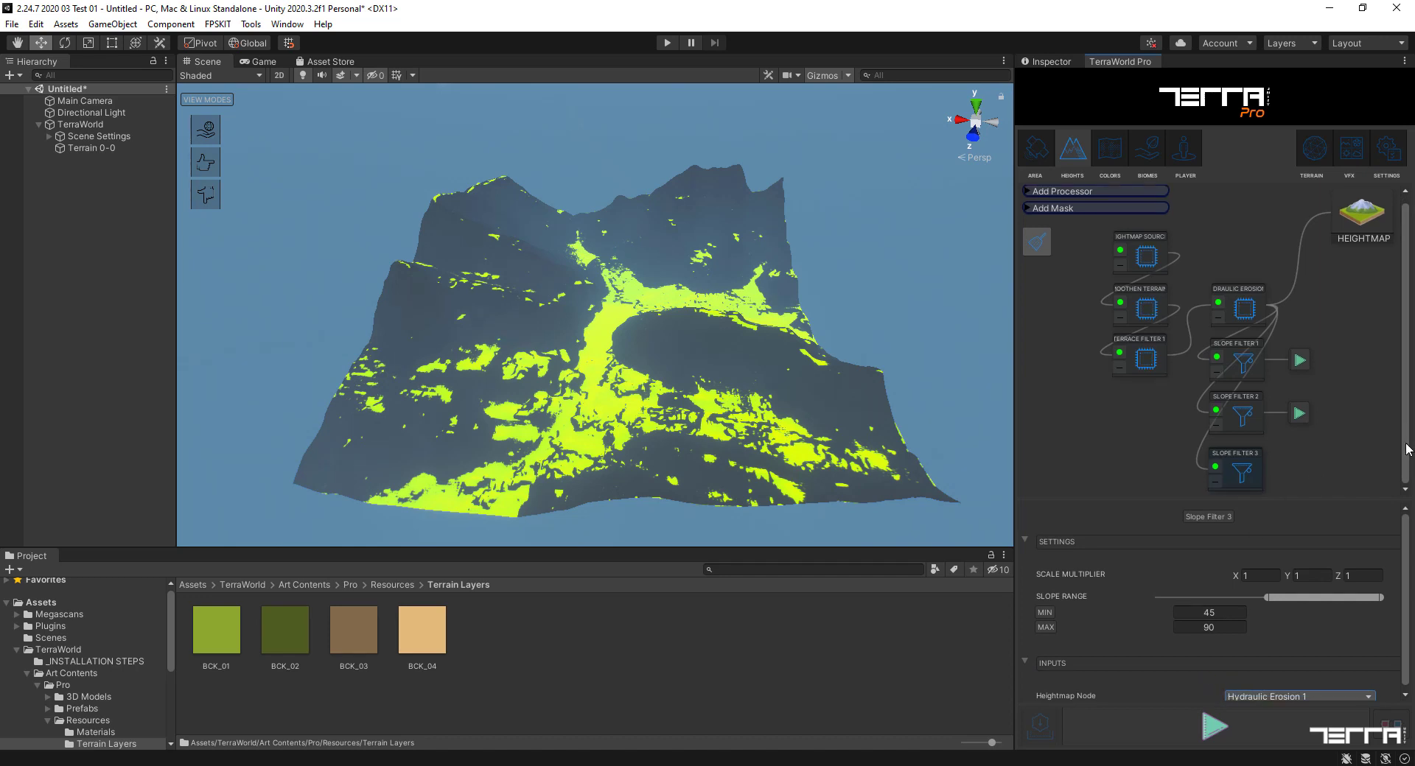
- In the Colors graph, set the third detail layer's Area Node to Slope Filter 3
left_click(1107, 155)
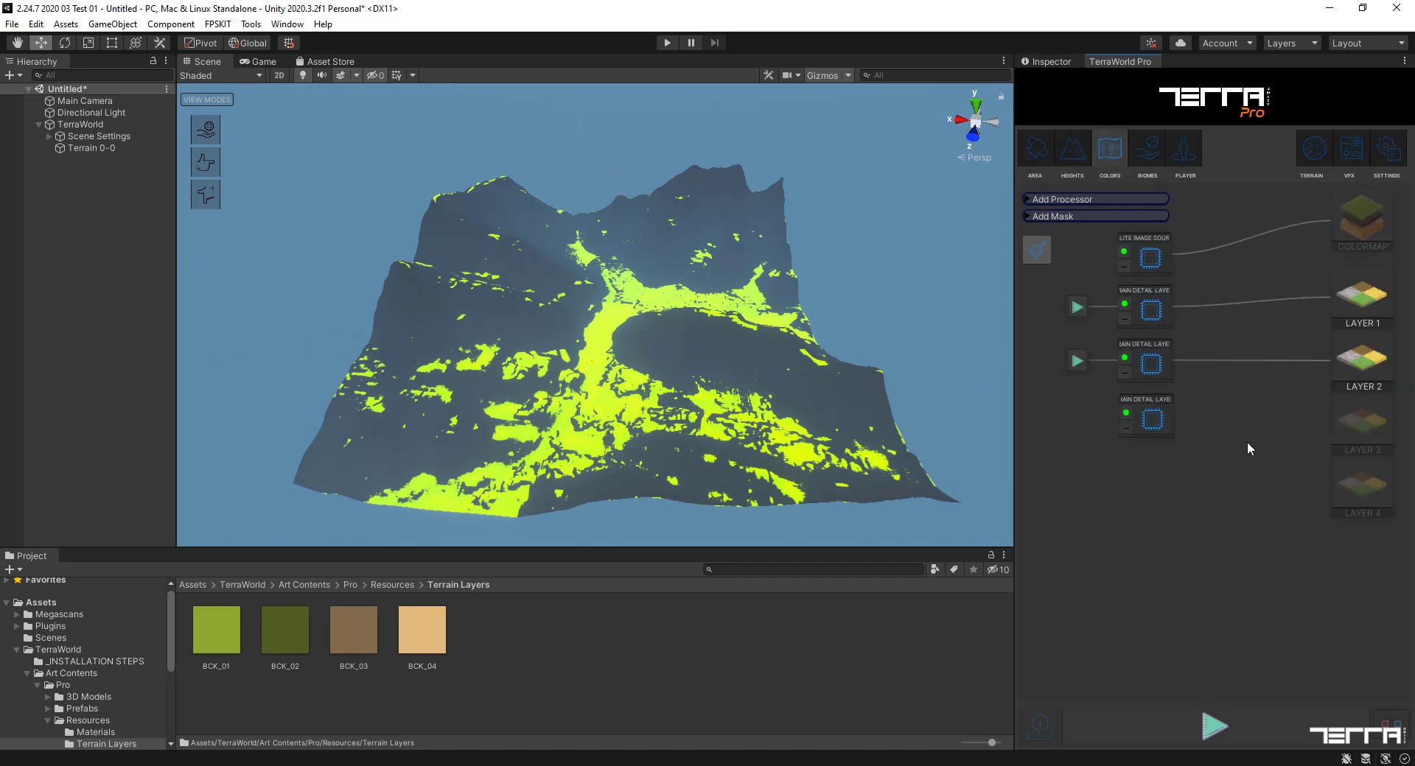
left_click(1160, 424)
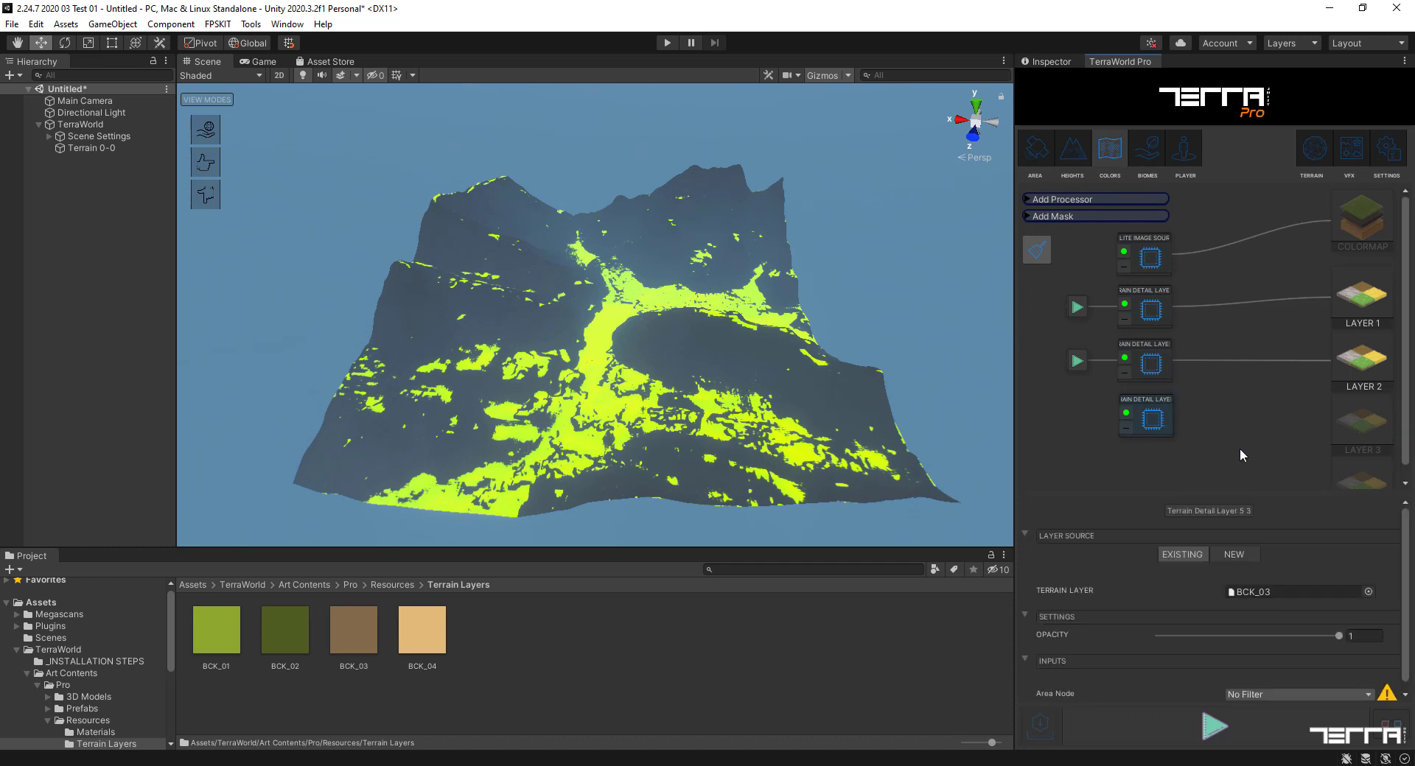
left_click(1277, 692)
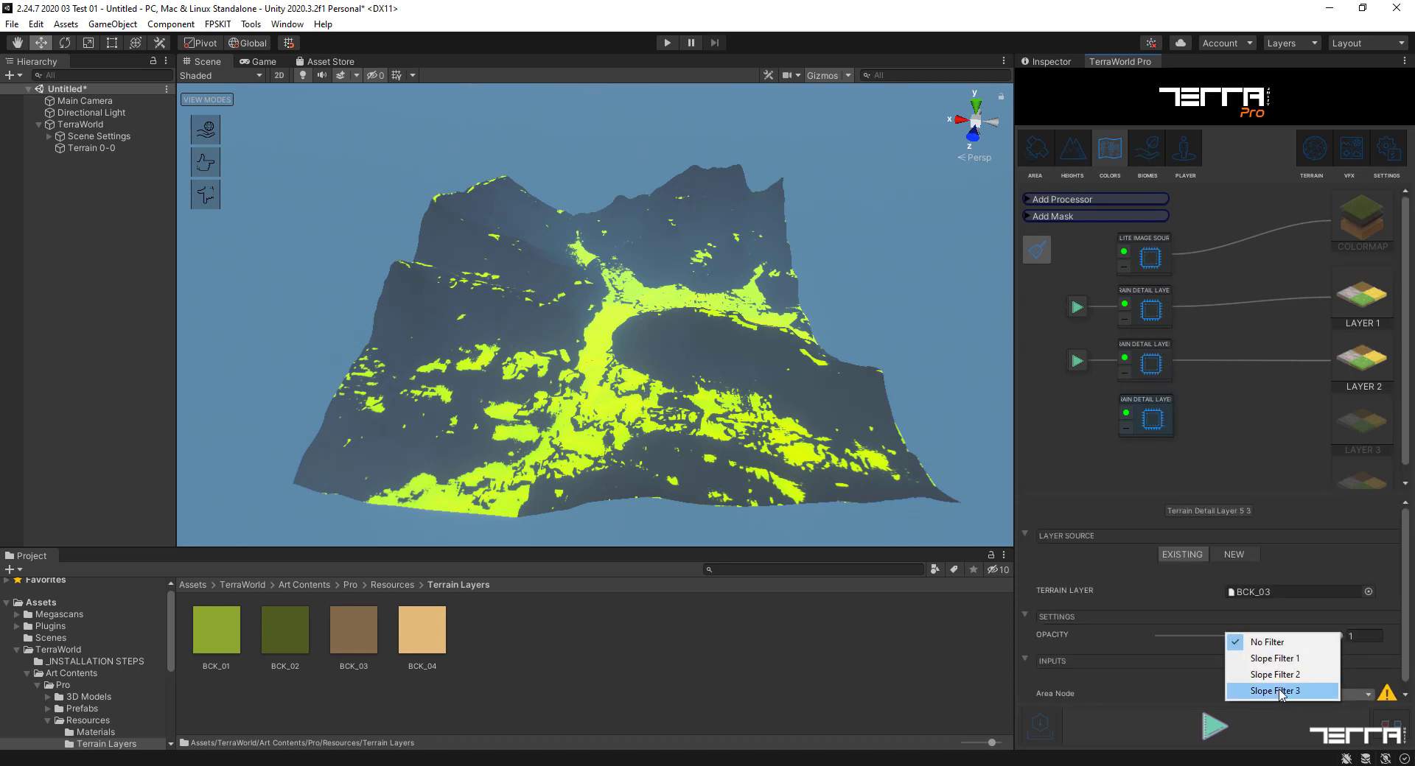
left_click(1279, 692)
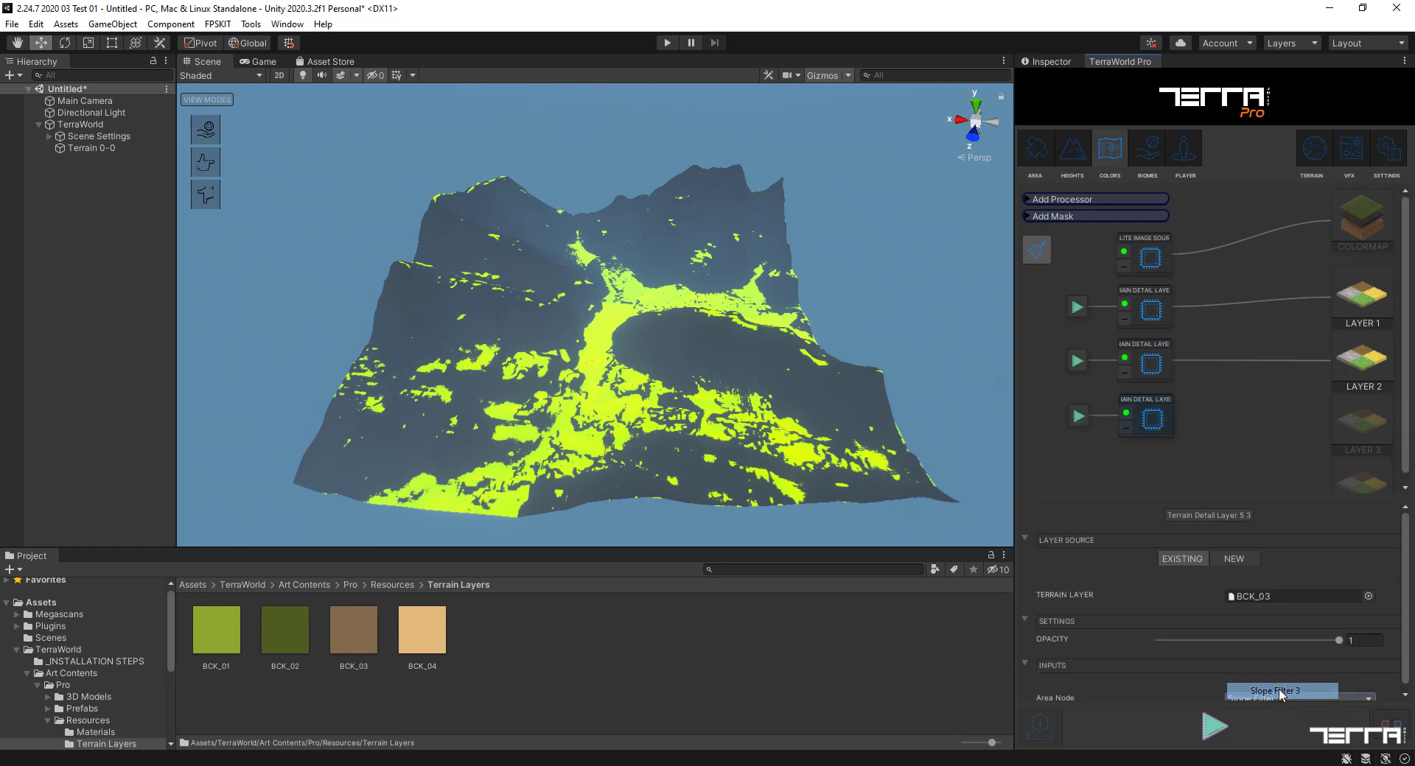
- Set terrain Layer 3's input to Terrain Detail Layer 5 3
left_click(1364, 424)
left_click(1023, 642)
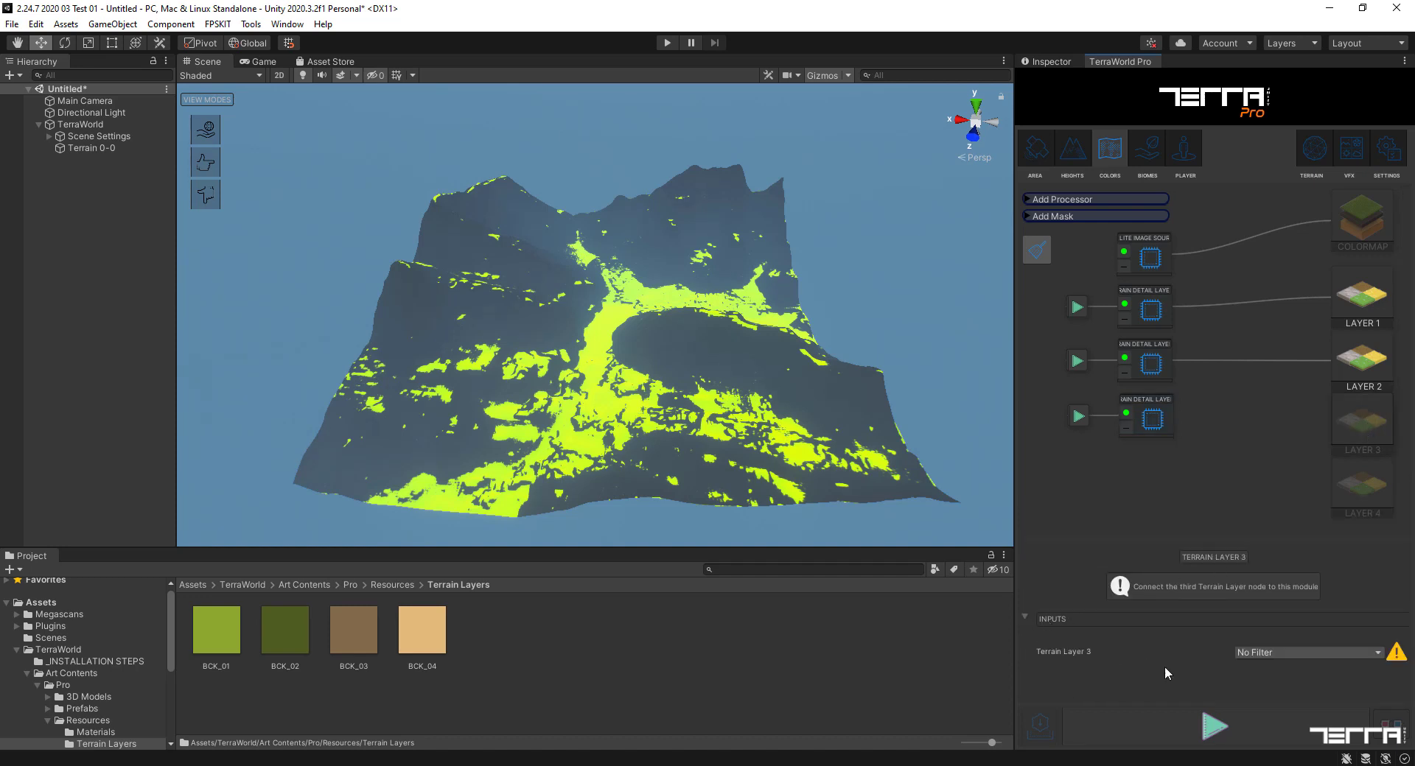
left_click(1279, 654)
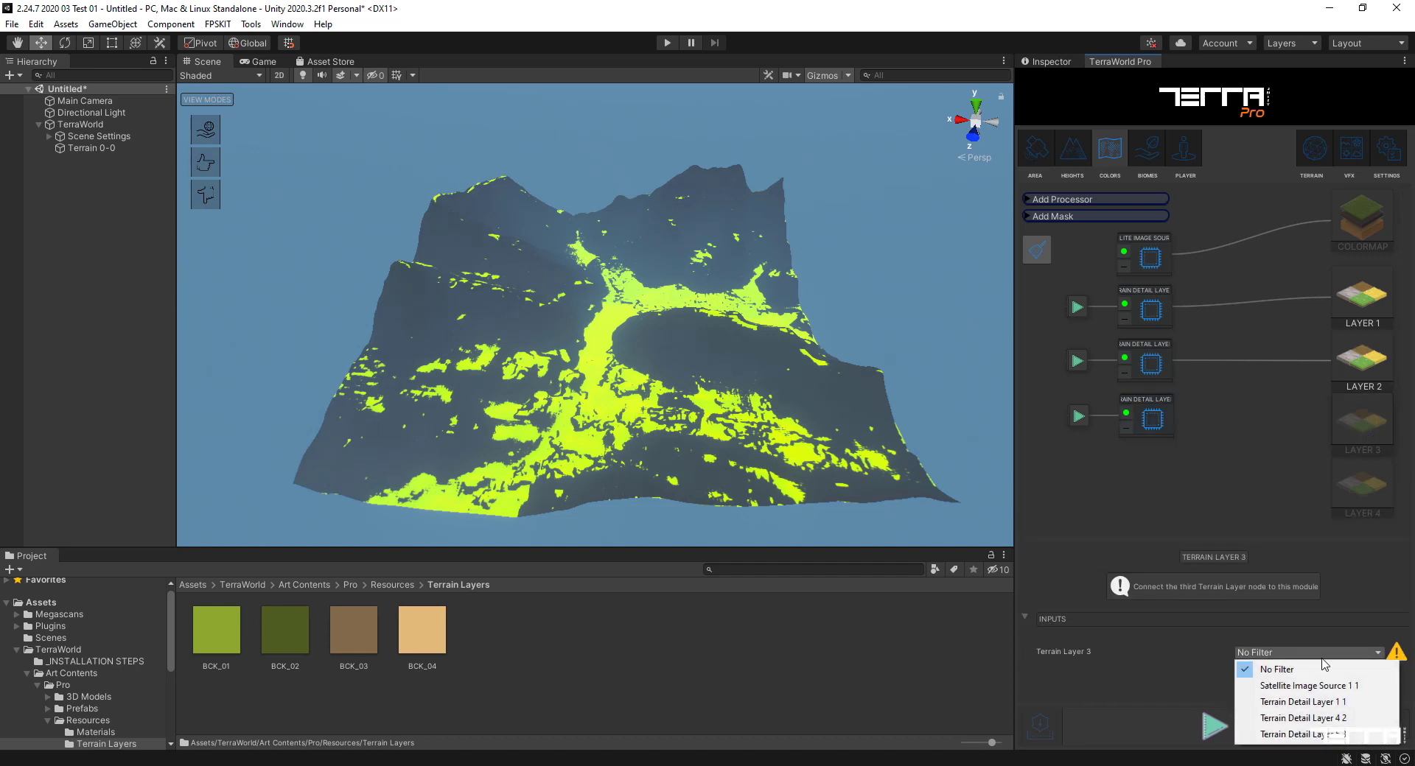
left_click(1336, 735)
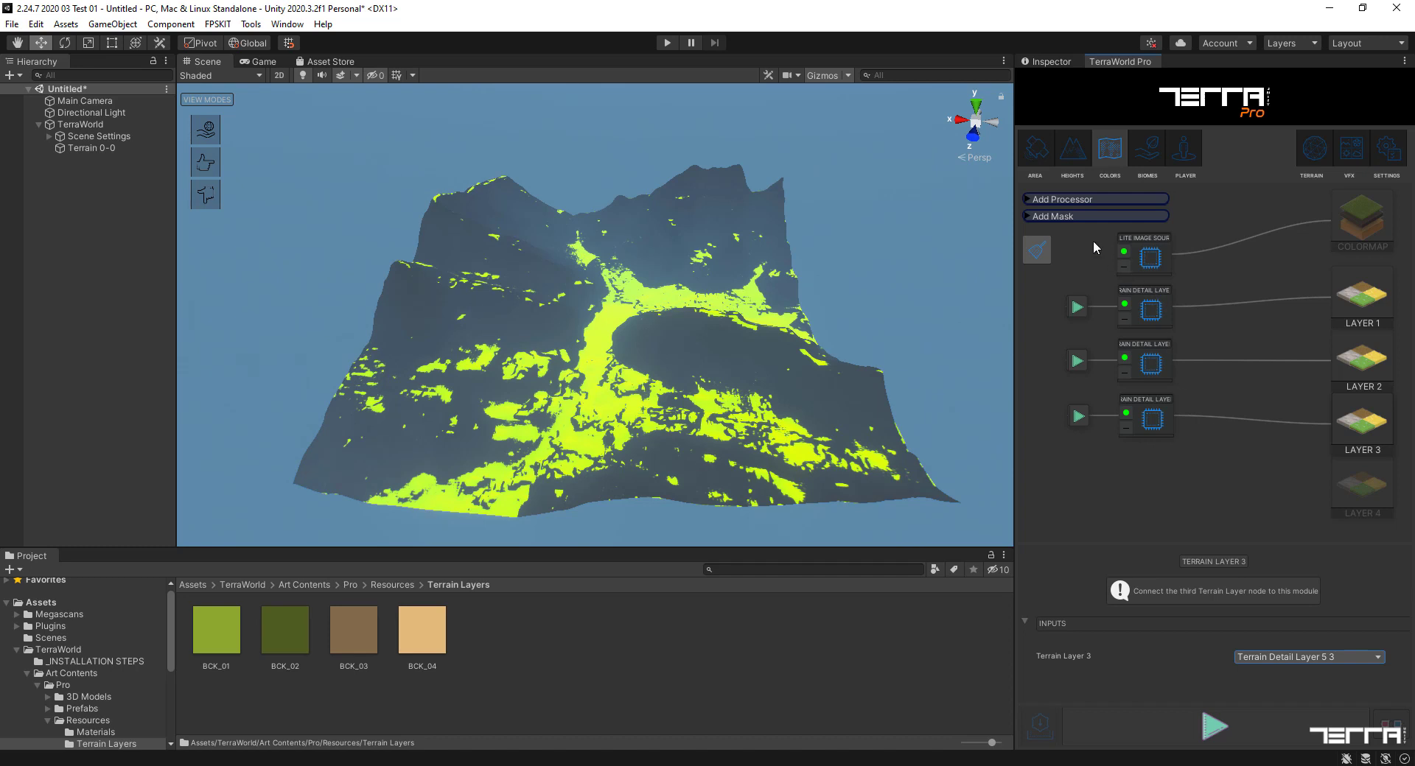
- Add Terrain Detail Layer 6 4 at the bottom of the column and drag BCK_04 into its Terrain Layer field
left_click(1110, 202)
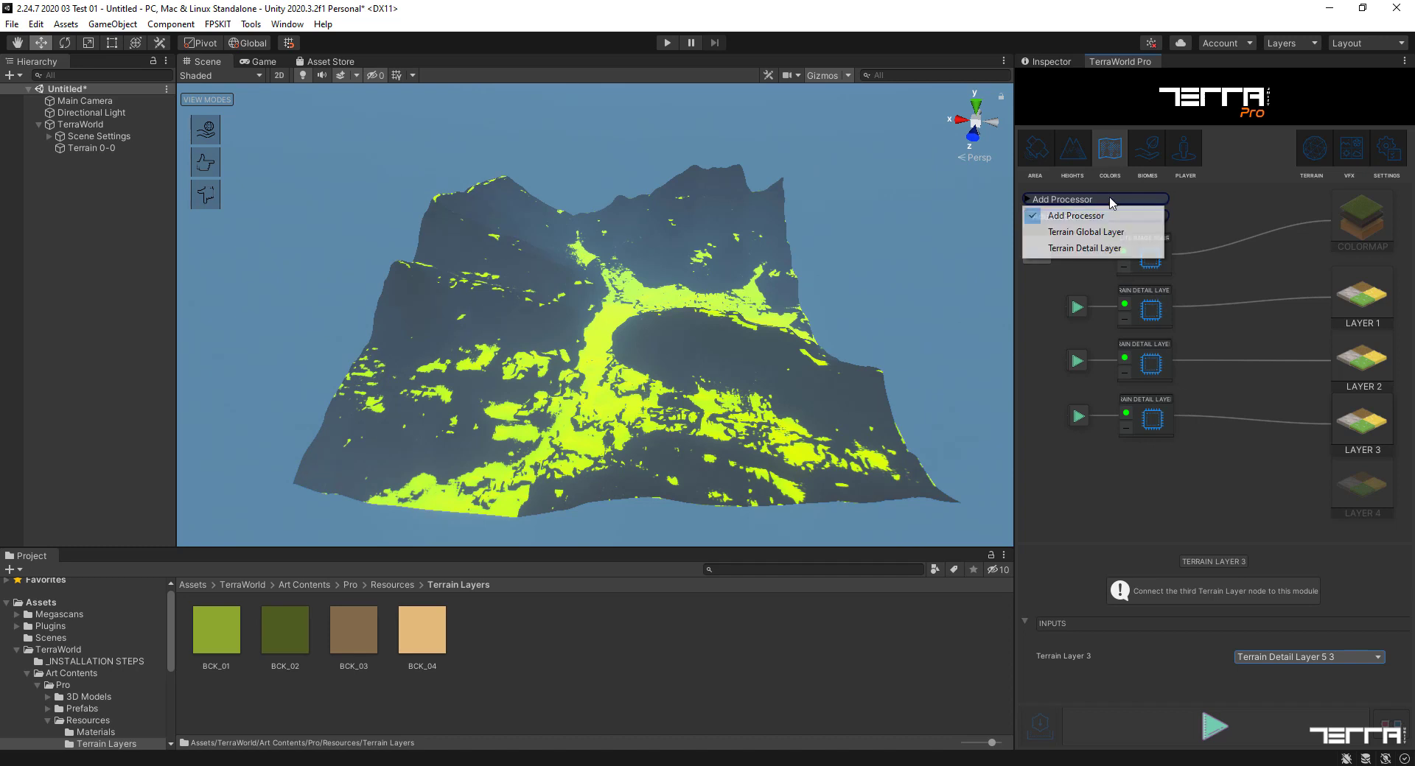
left_click(1101, 249)
left_click_drag(1219, 279, 1161, 486)
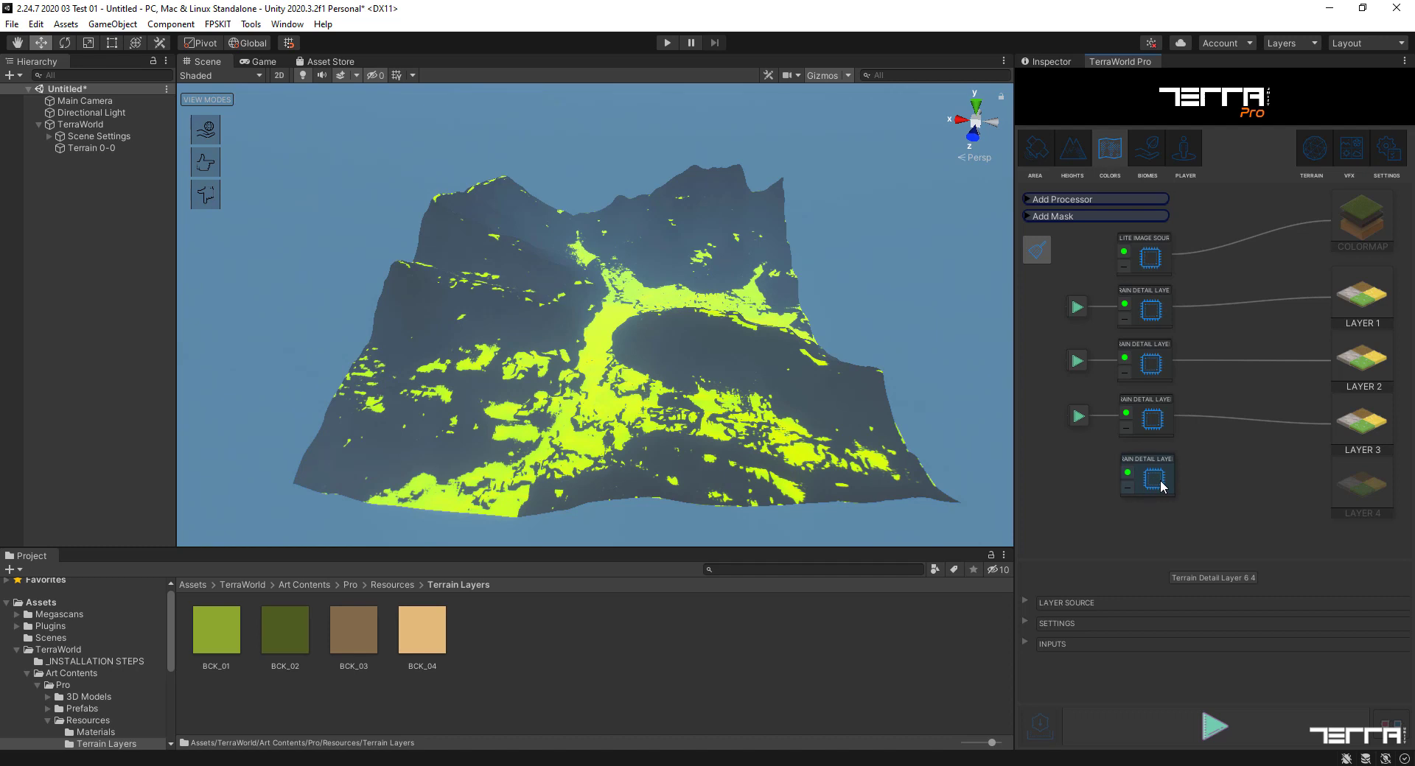
left_click(1025, 602)
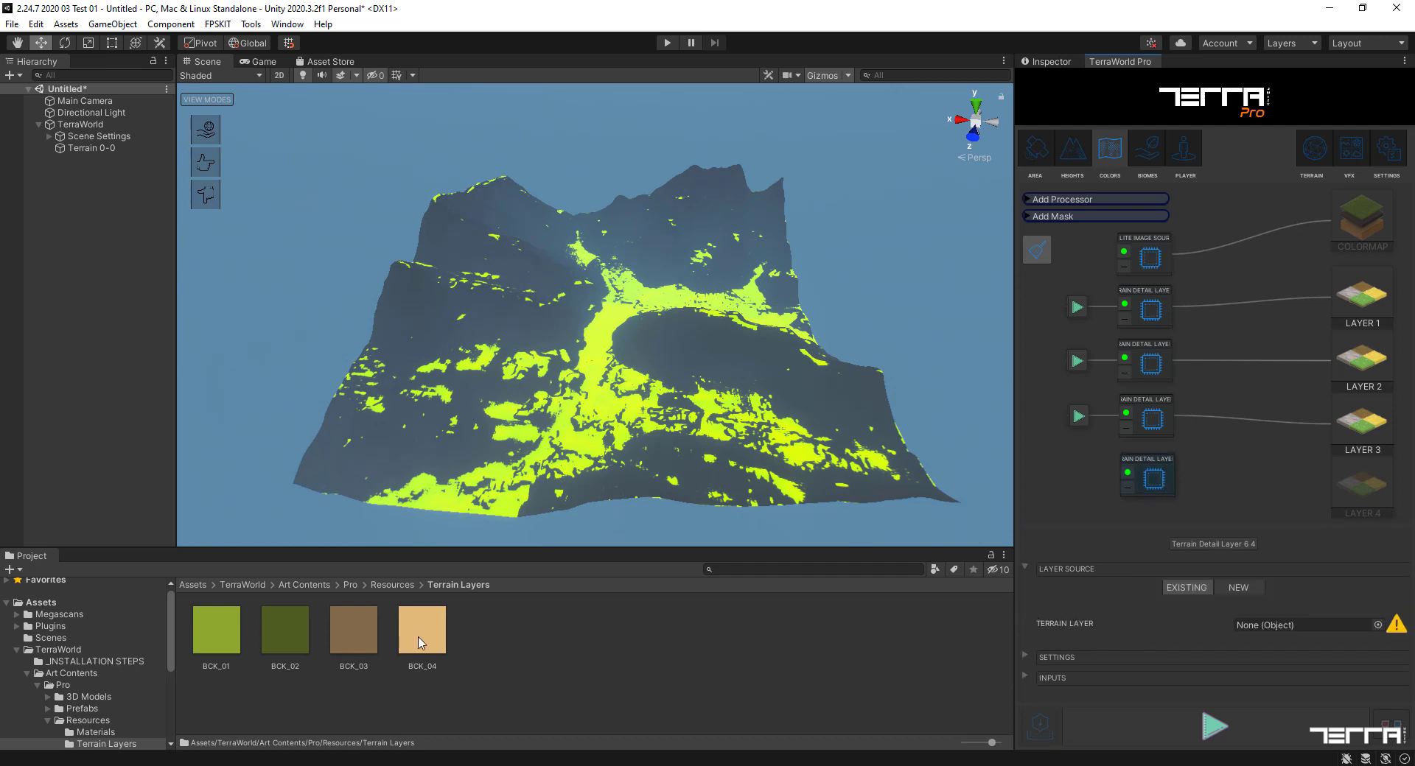
left_click_drag(420, 643, 1268, 627)
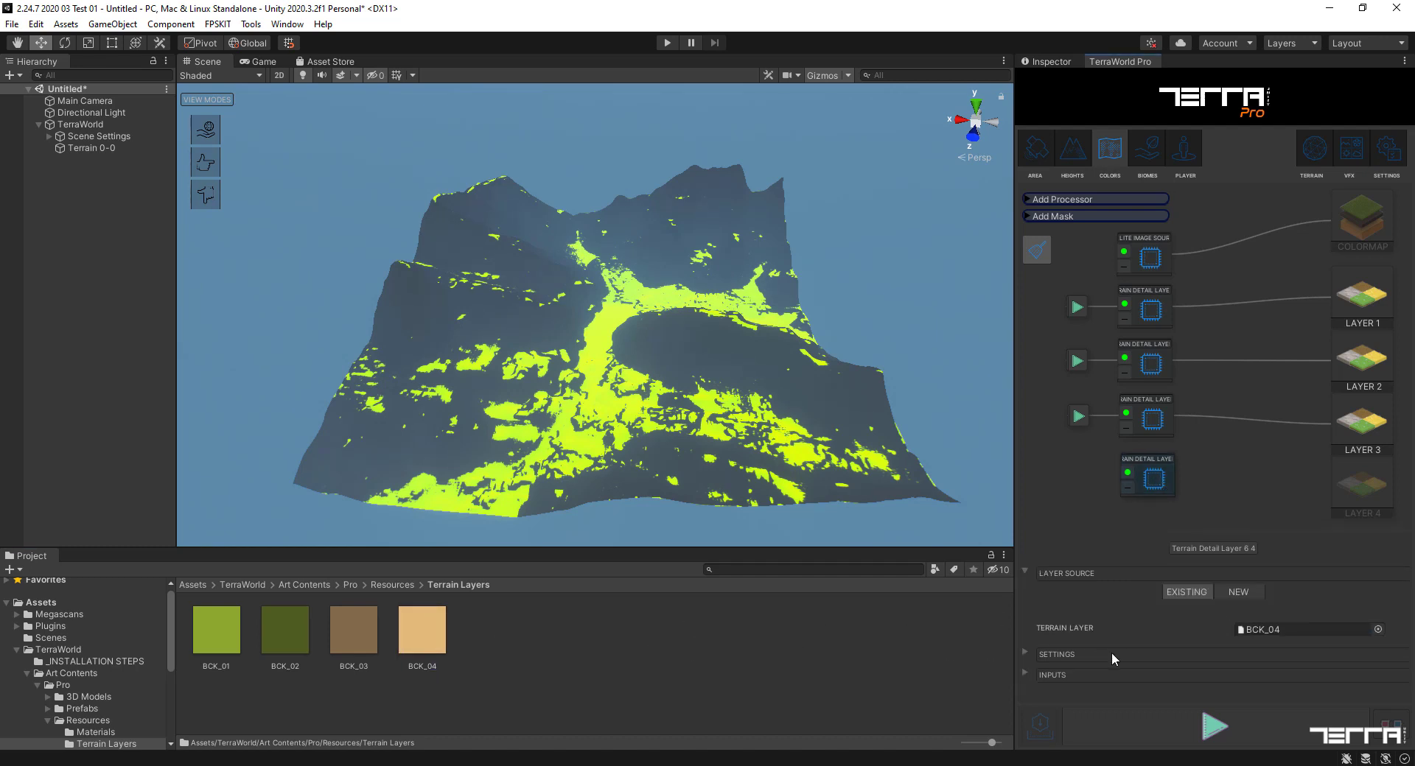
left_click(1023, 674)
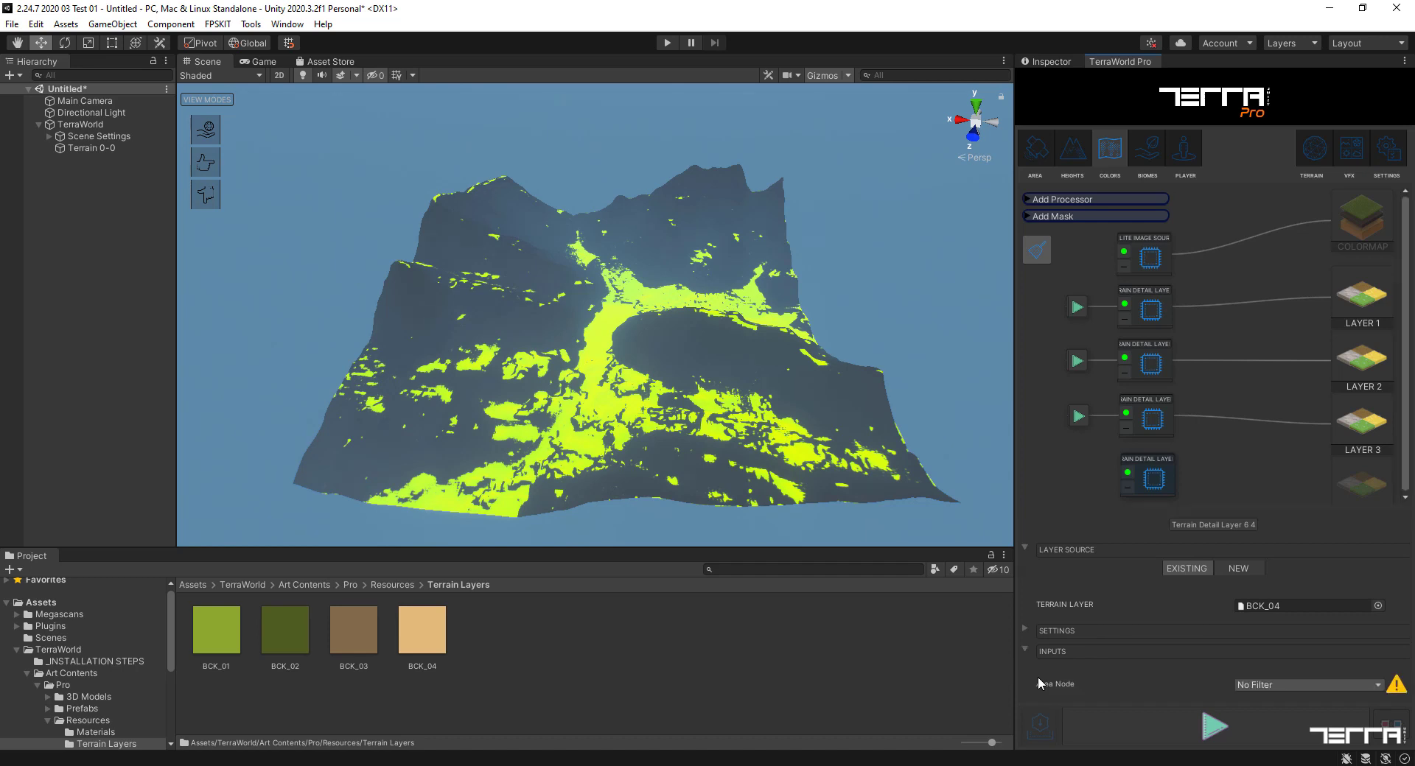
- Add a Flow Way Filter mask to the Heights graph, placed under Slope Filter 3
left_click(1070, 153)
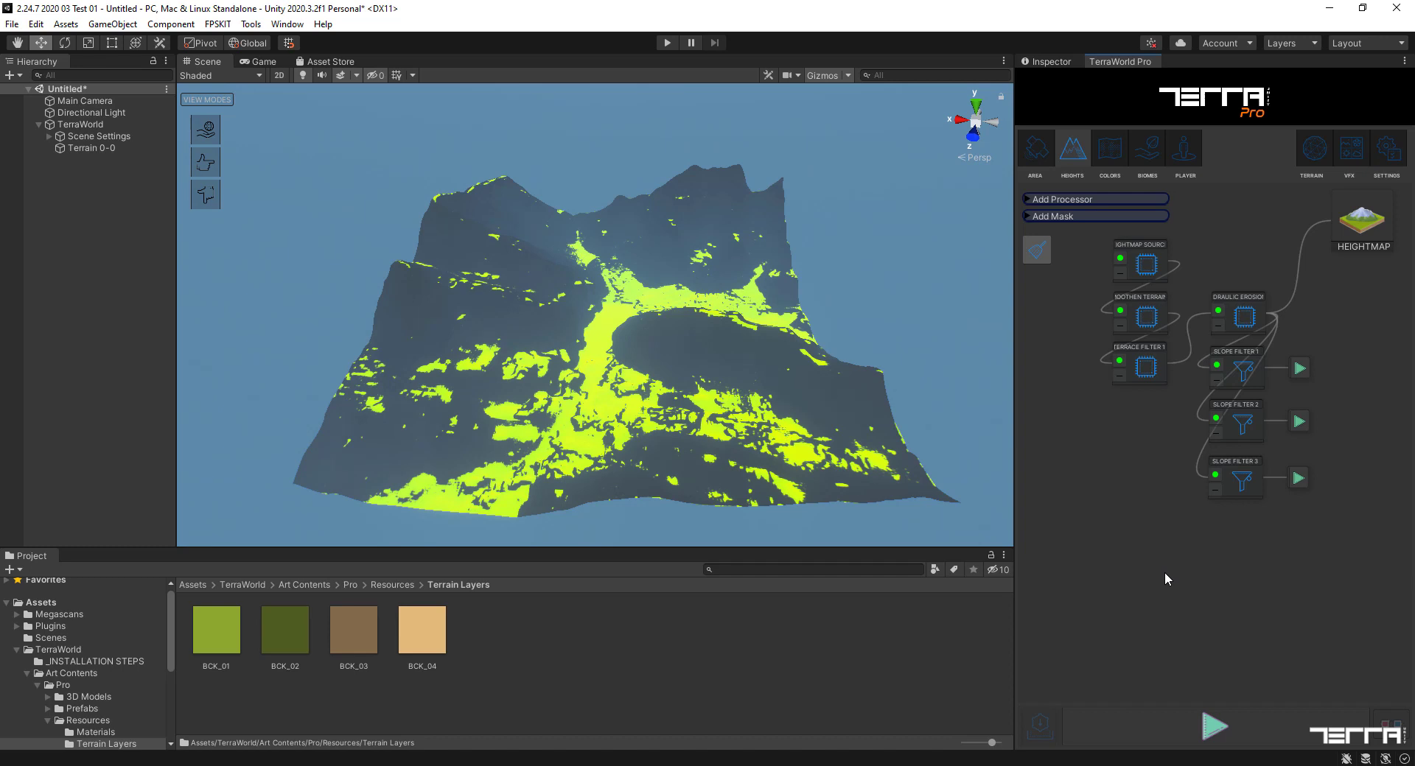
left_click(1086, 215)
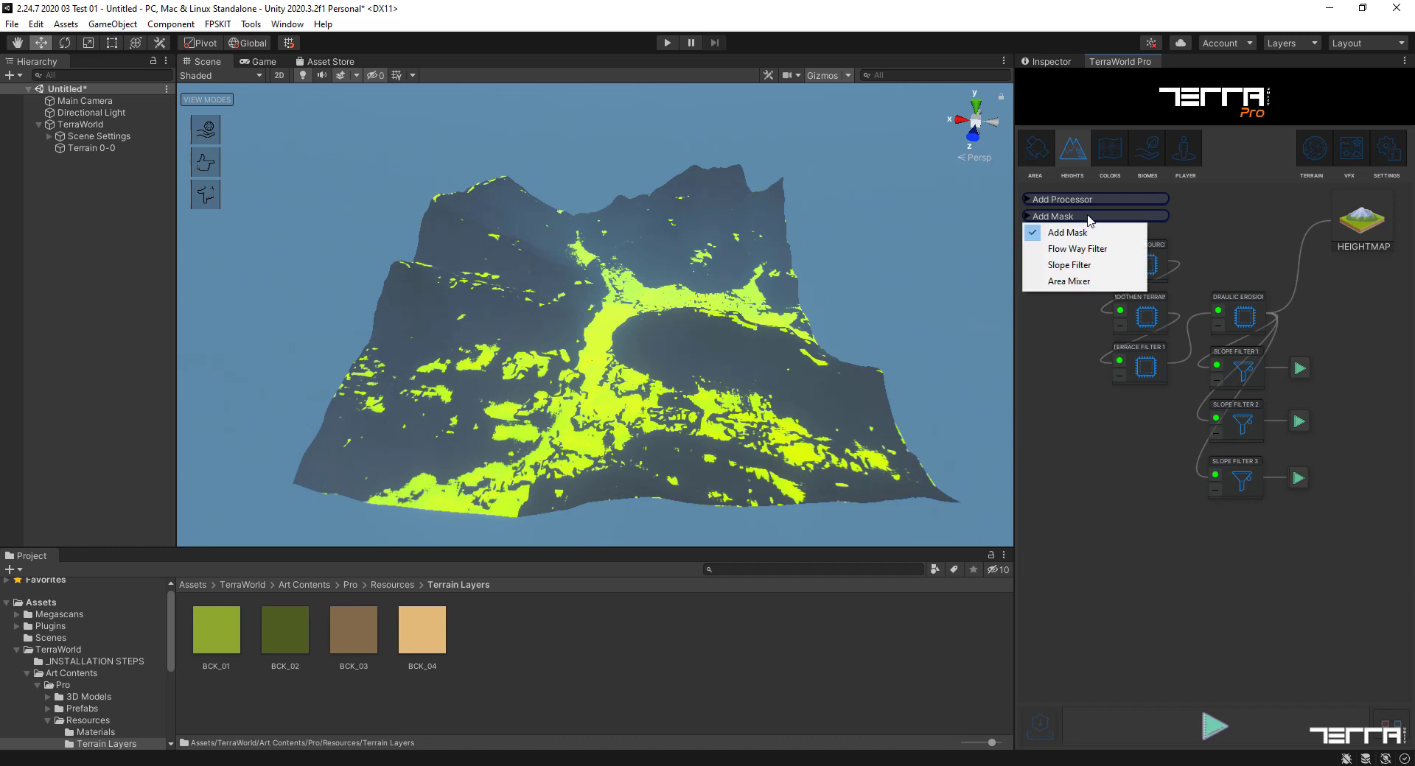
left_click(1125, 256)
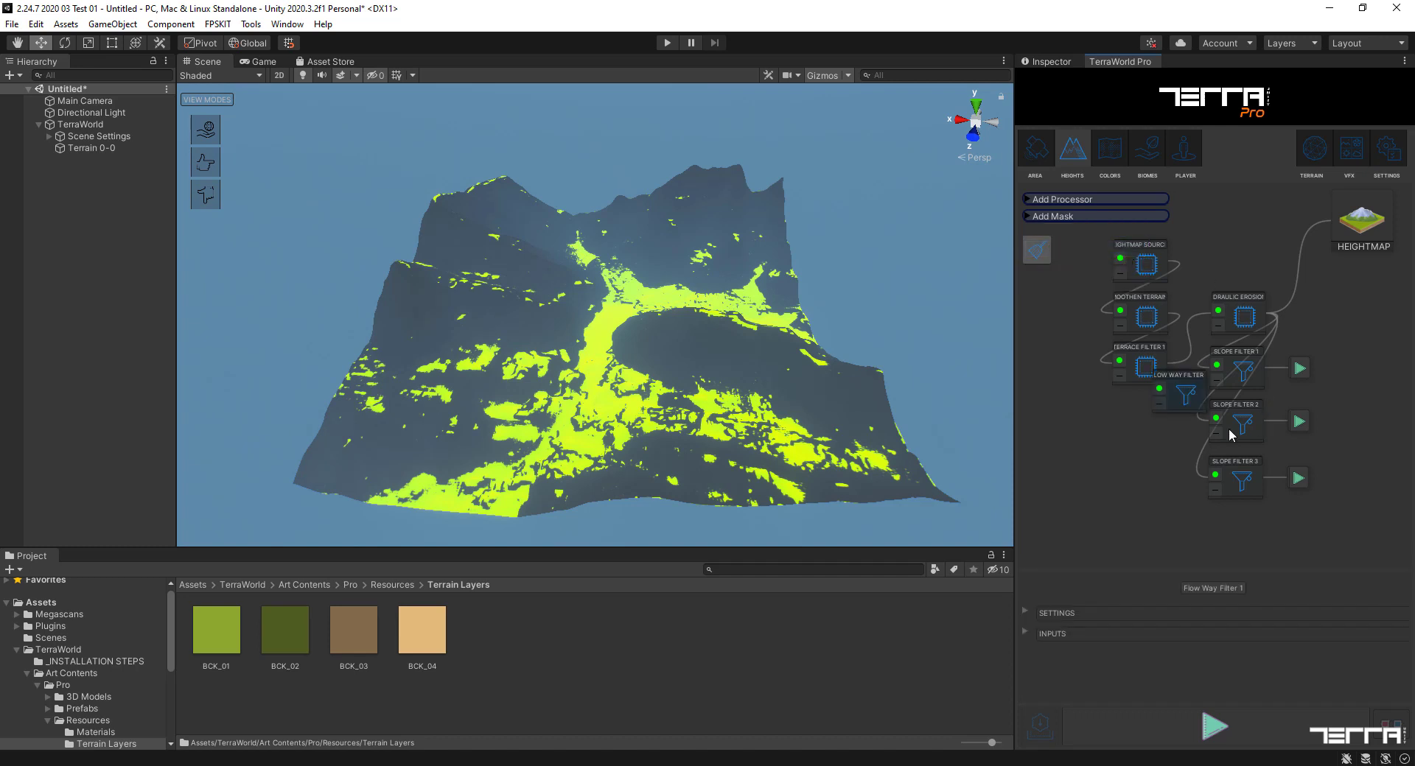
left_click_drag(1253, 530, 1229, 534)
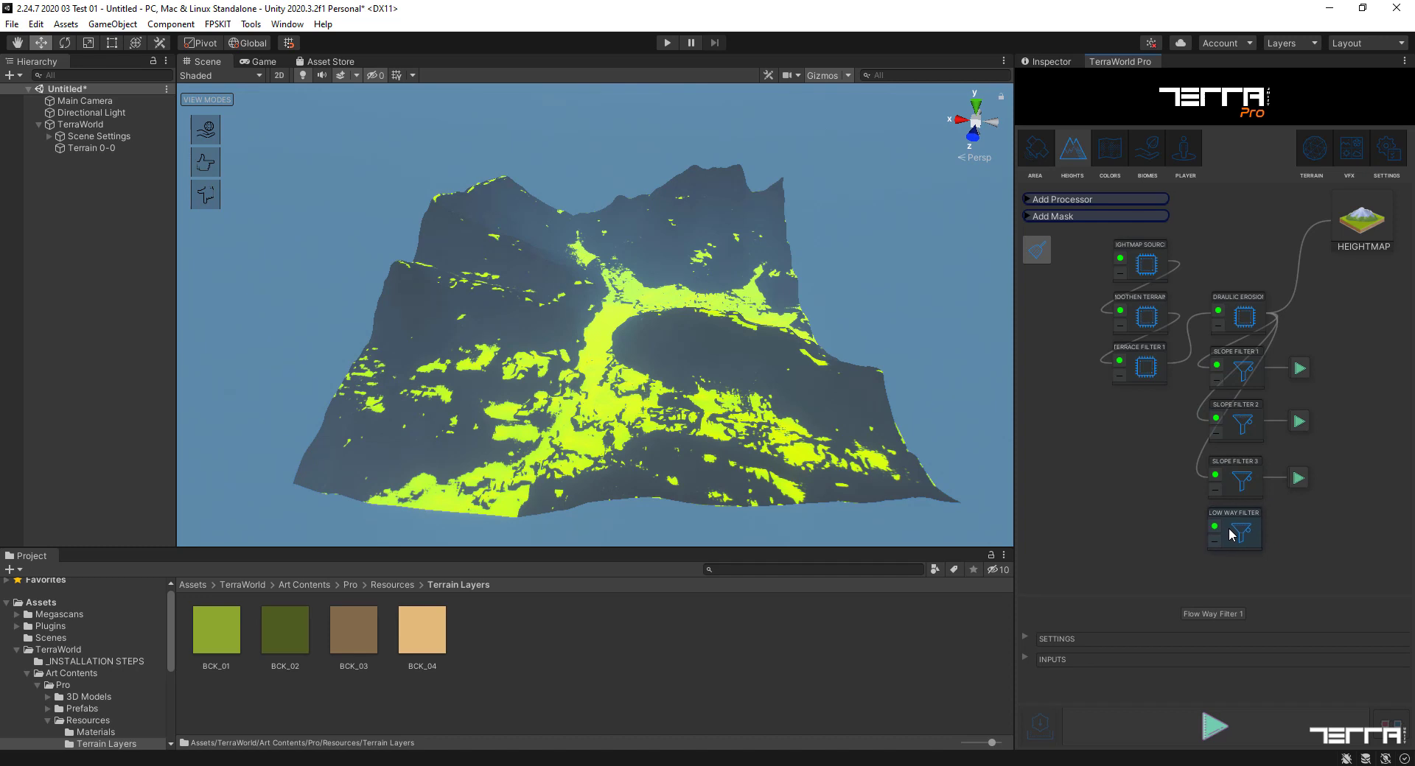
- Set Flow Way Filter 1's Heightmap Node to Hydraulic Erosion 1, keeping flow range 0.3–1
left_click(1024, 639)
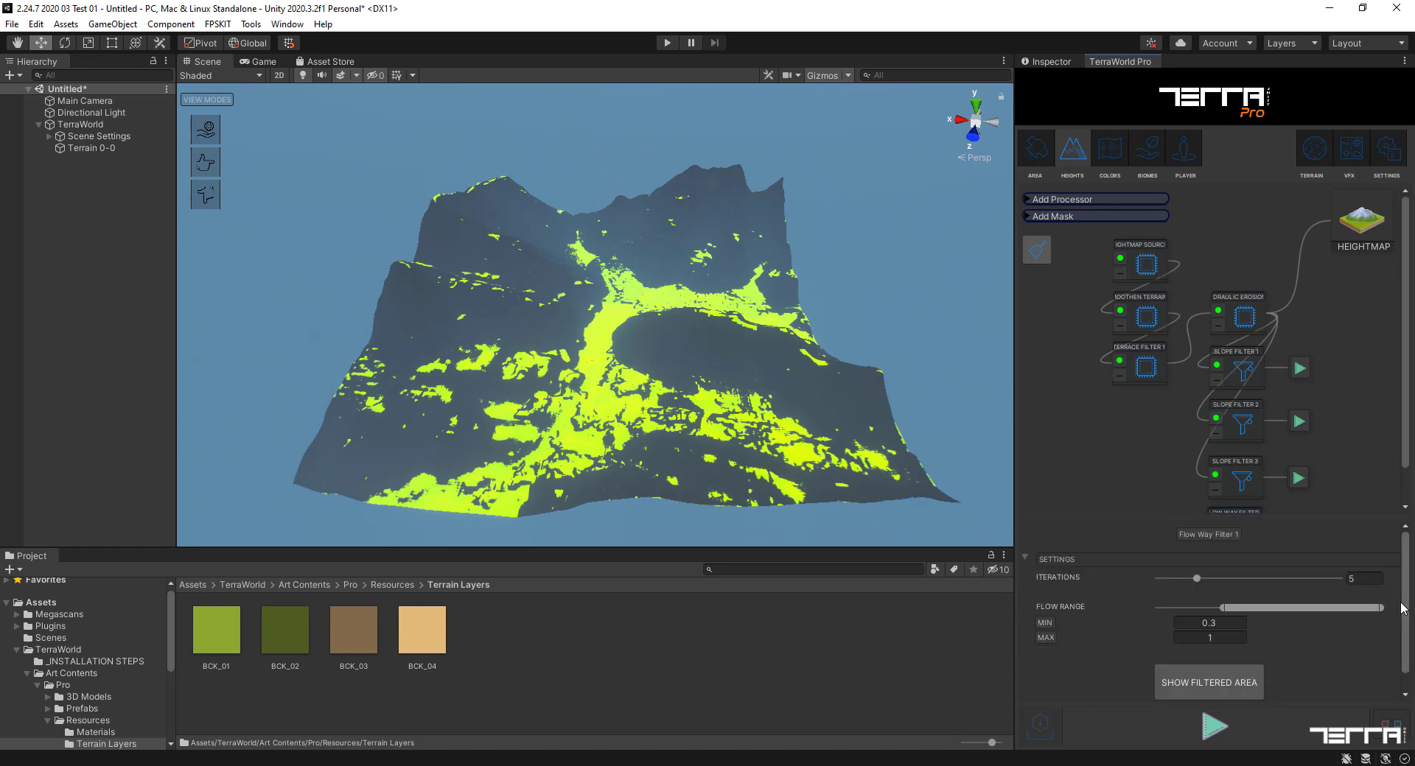
scroll(1407, 609, "down", 1)
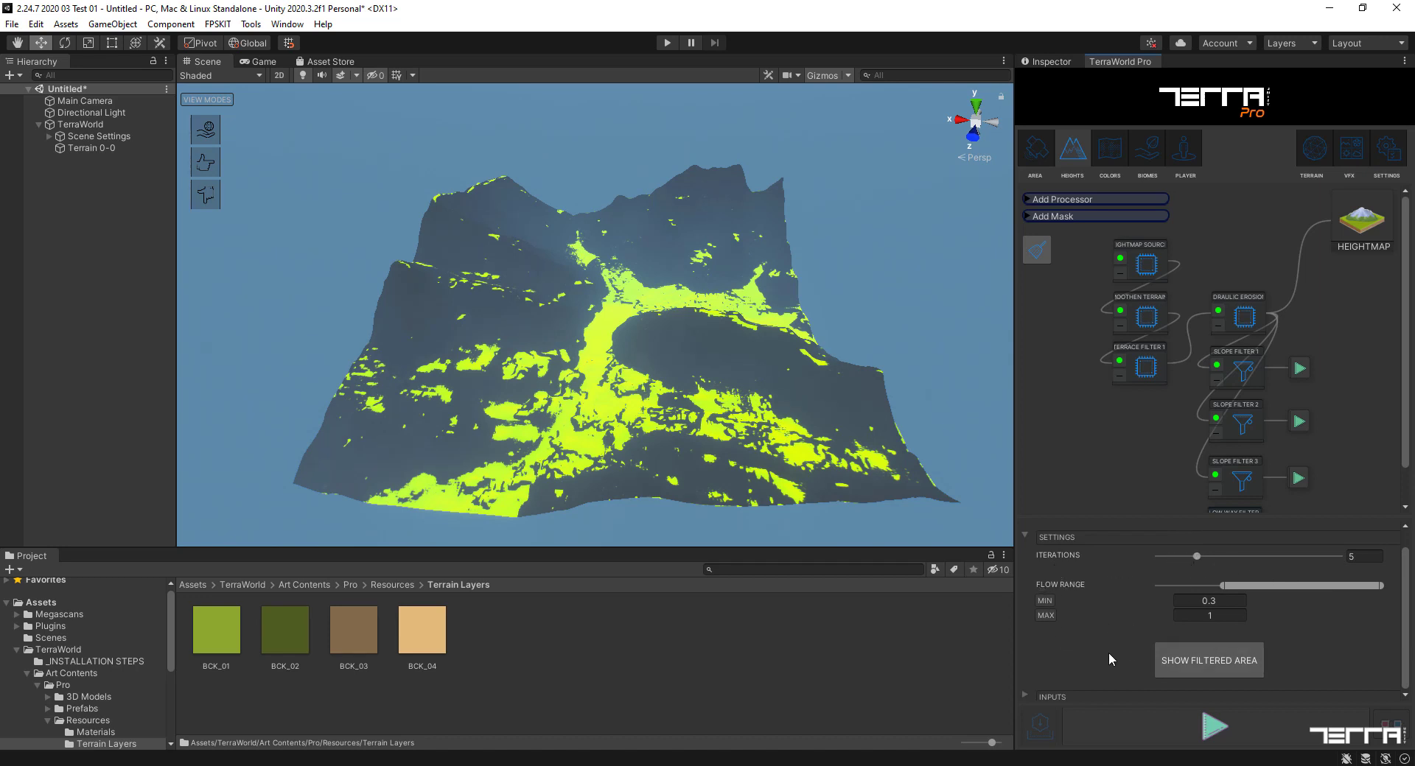
left_click(1025, 697)
scroll(1035, 688, "down", 2)
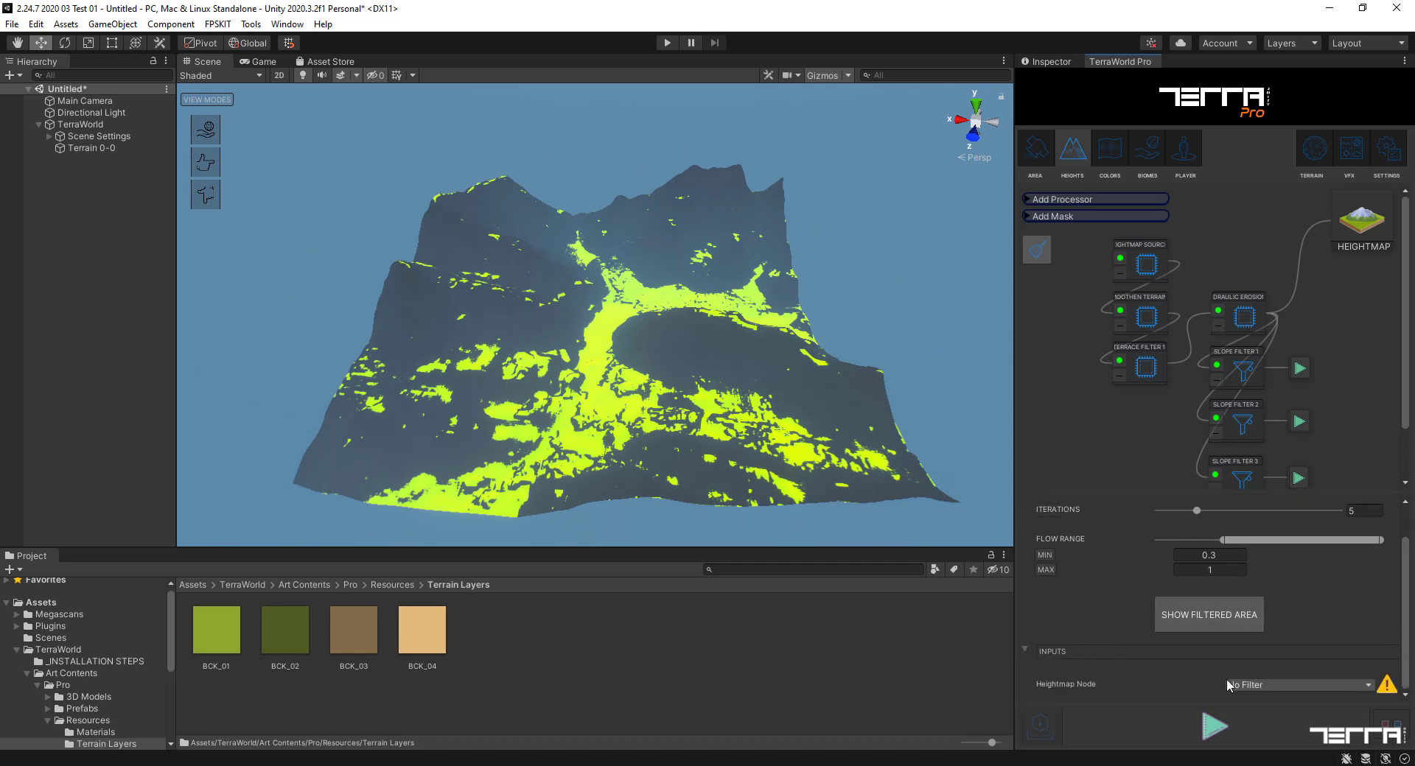
left_click(1299, 680)
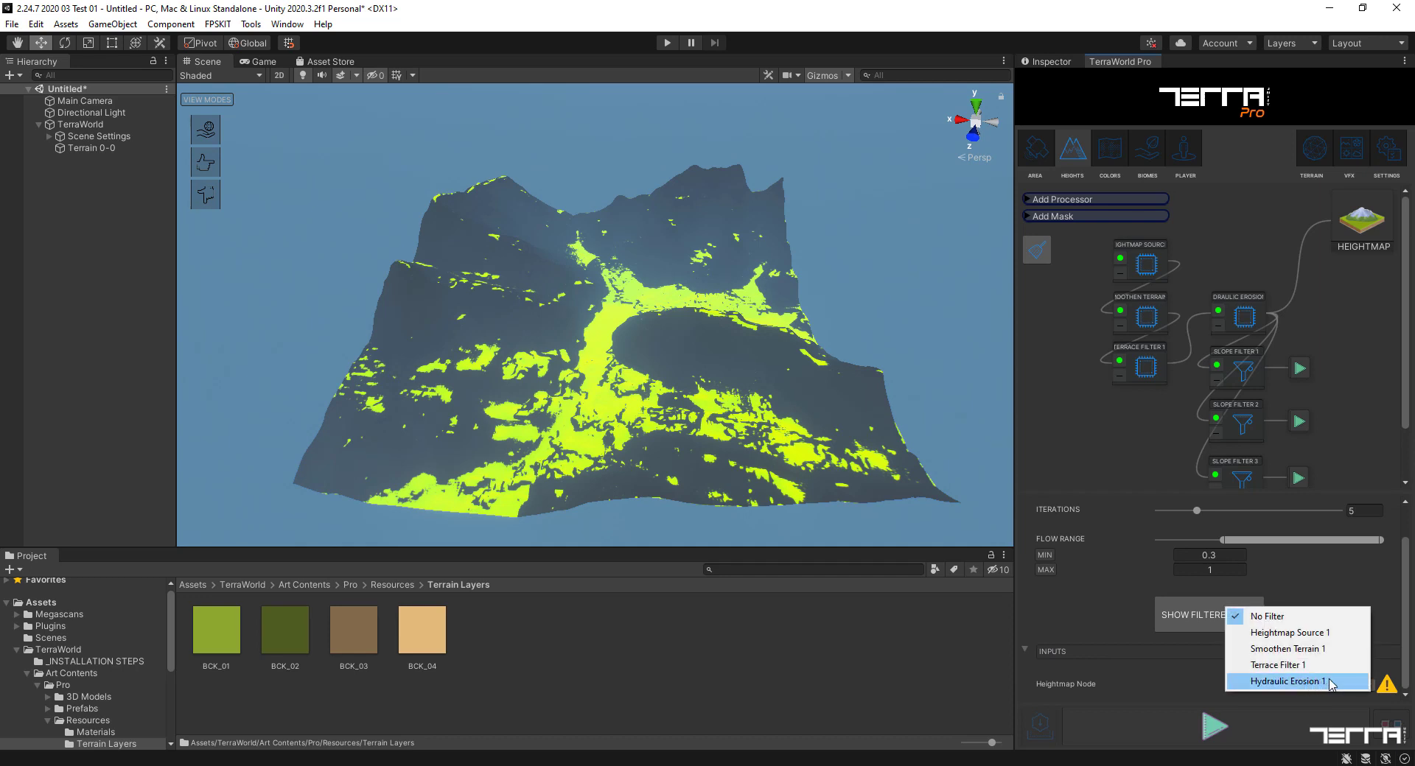
left_click(1333, 683)
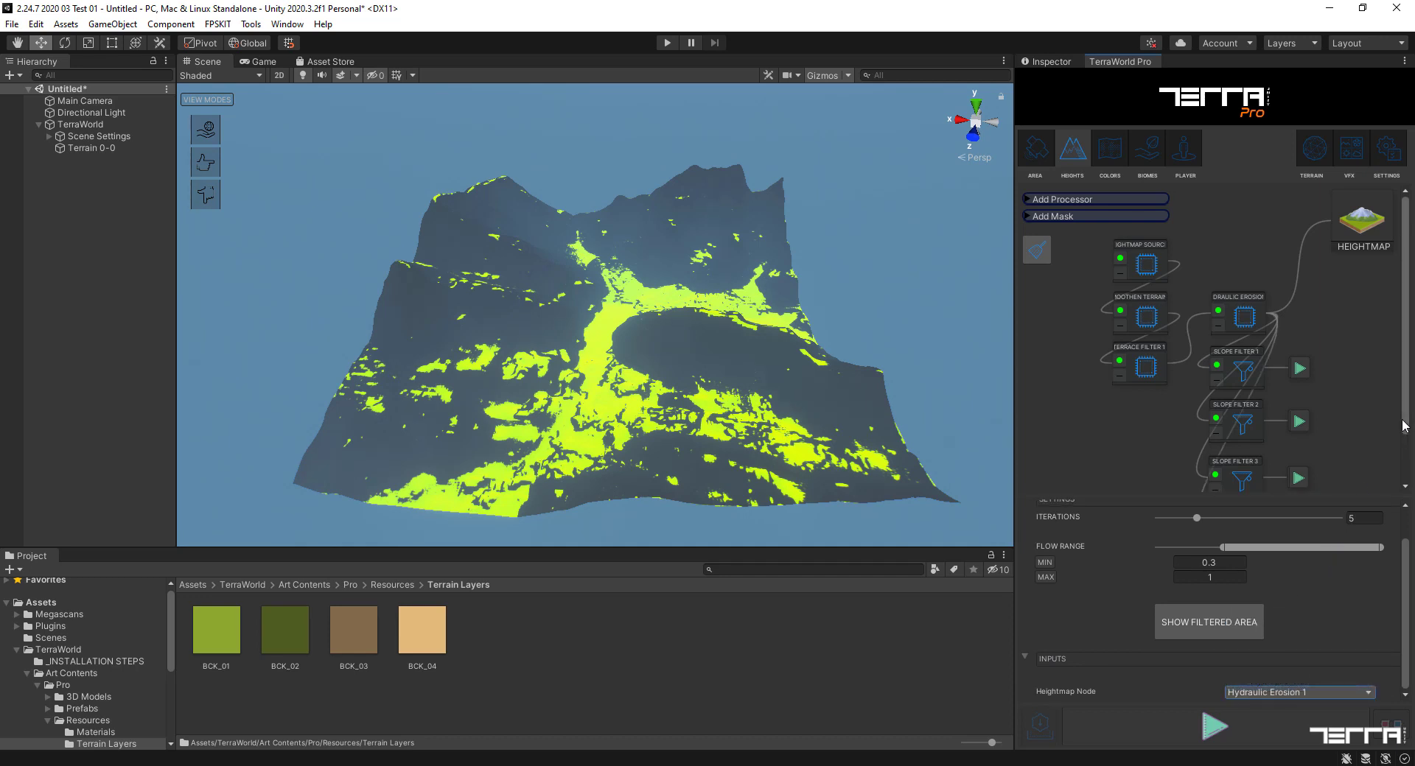
left_click_drag(1405, 437, 1408, 455)
scroll(1179, 221, "up", 3)
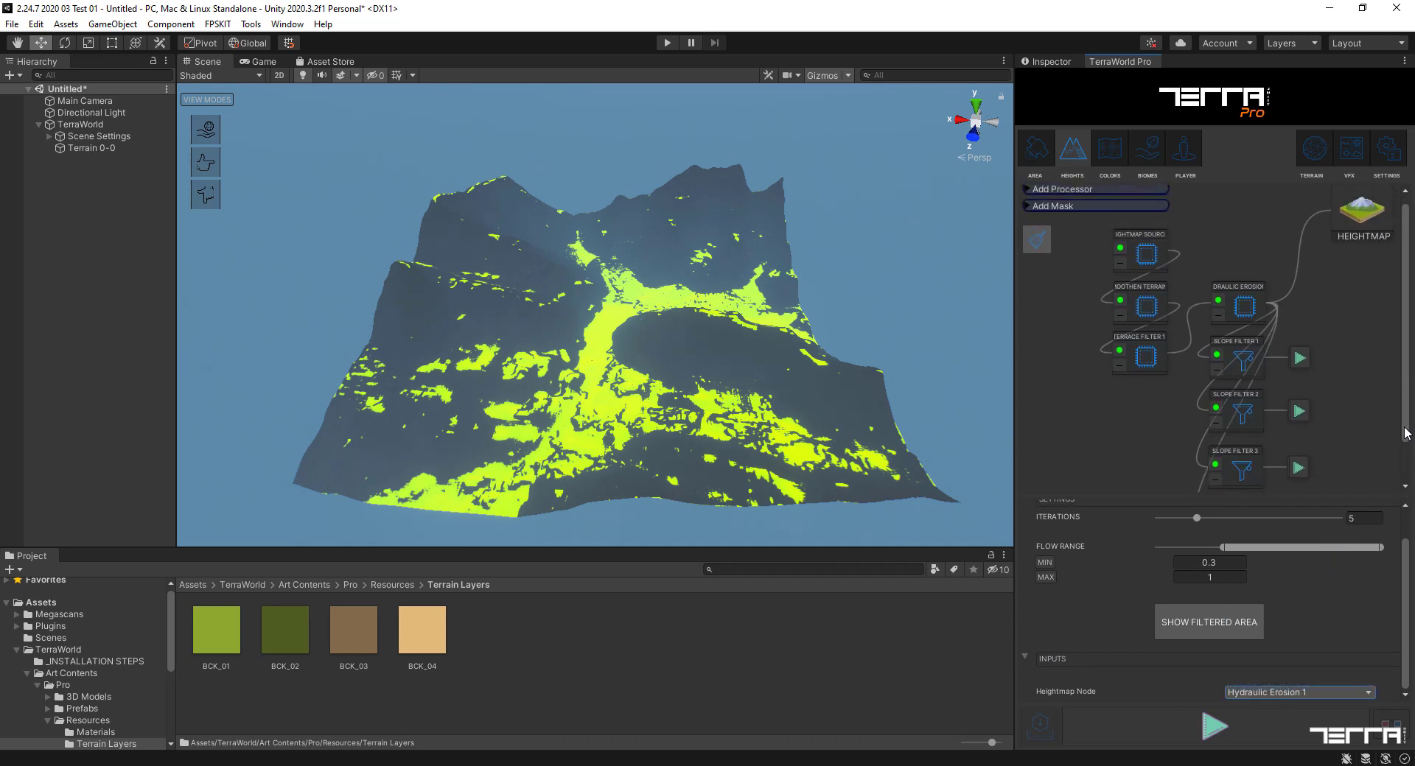
- In the Colors graph, set the fourth detail layer's Area Node to Flow Way Filter 1
left_click(1121, 158)
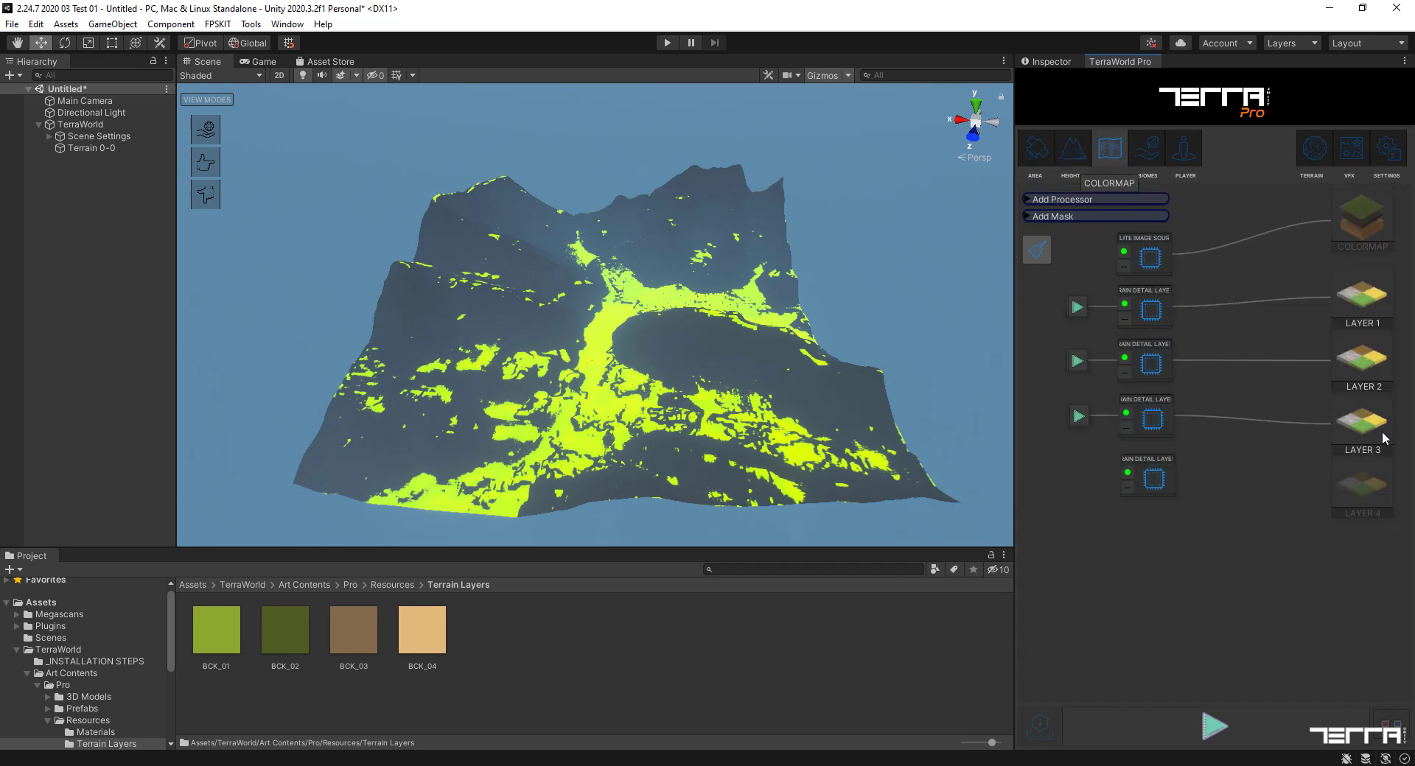
left_click(1159, 490)
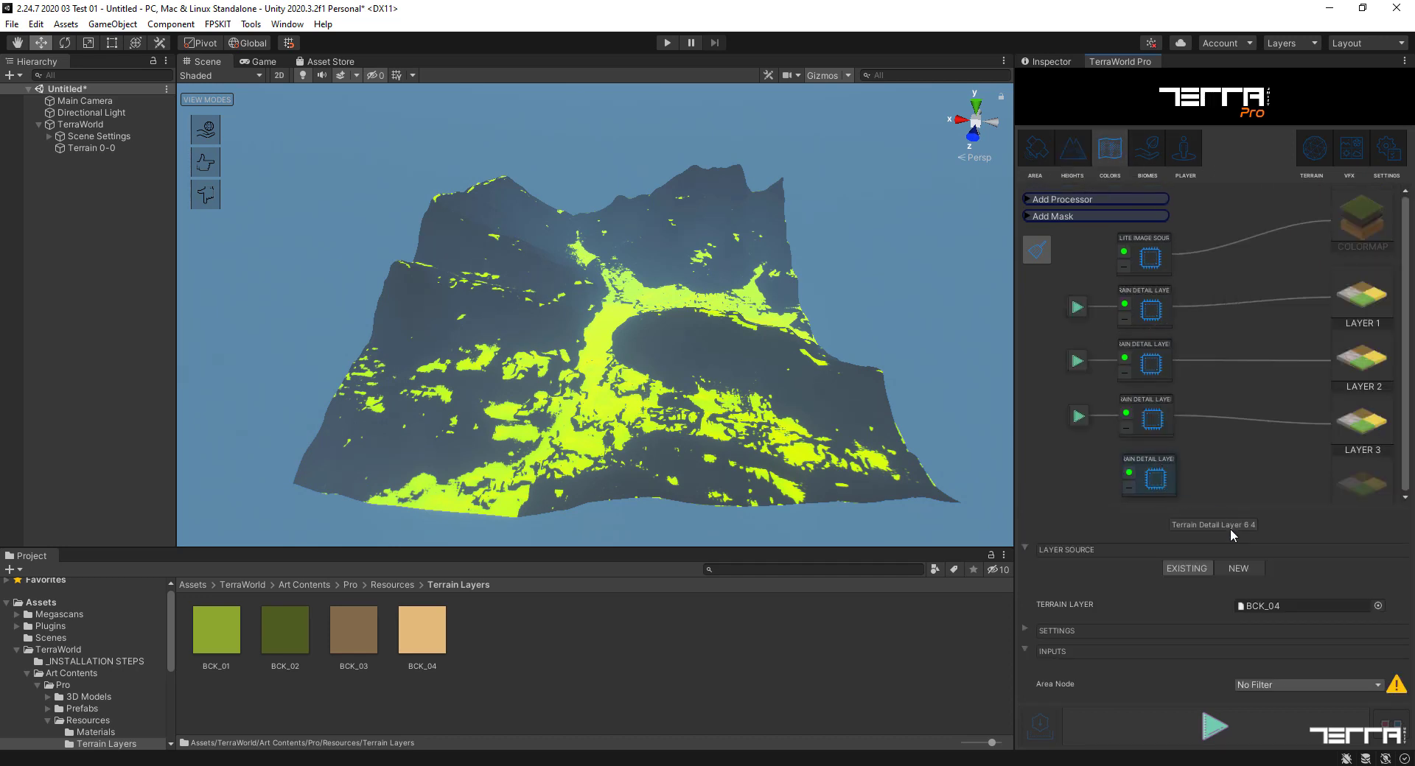
left_click(1277, 688)
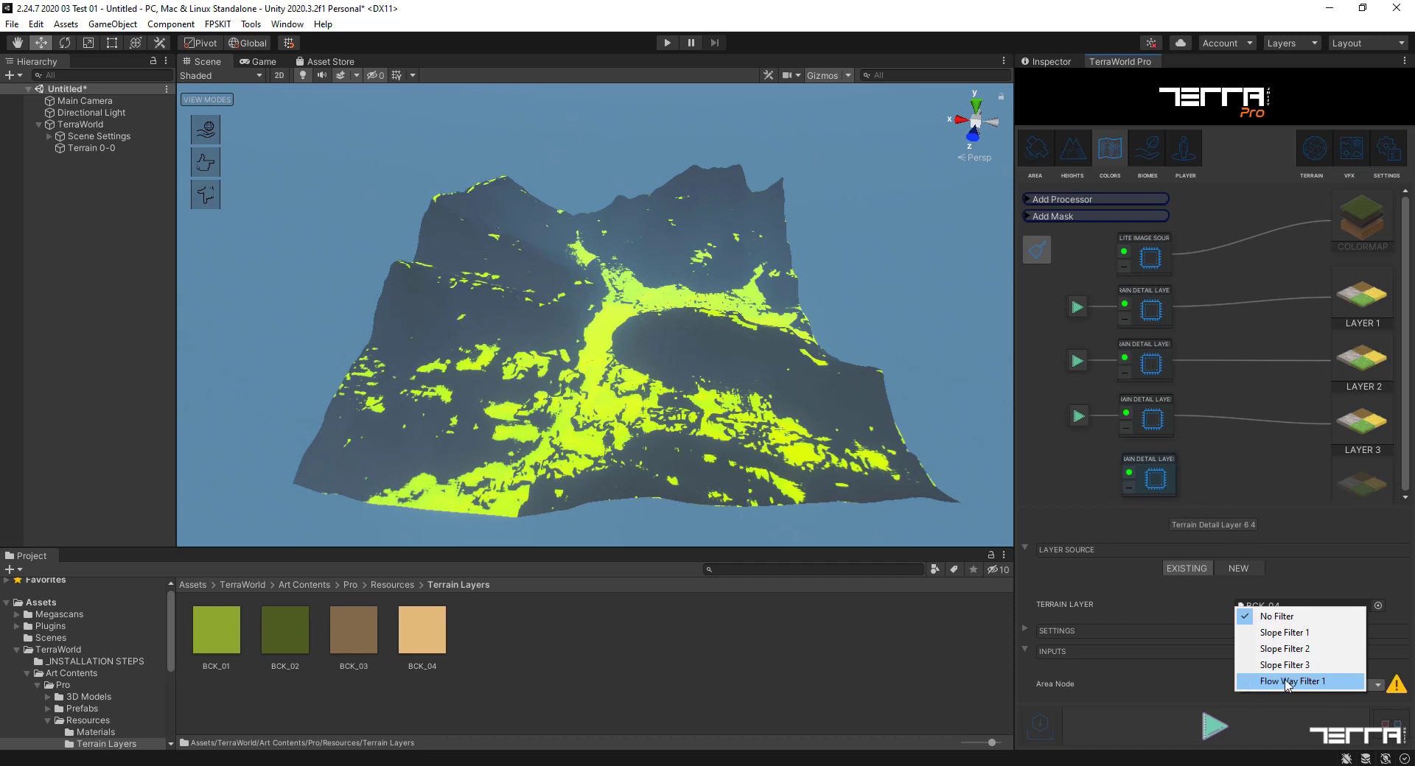
left_click(1287, 682)
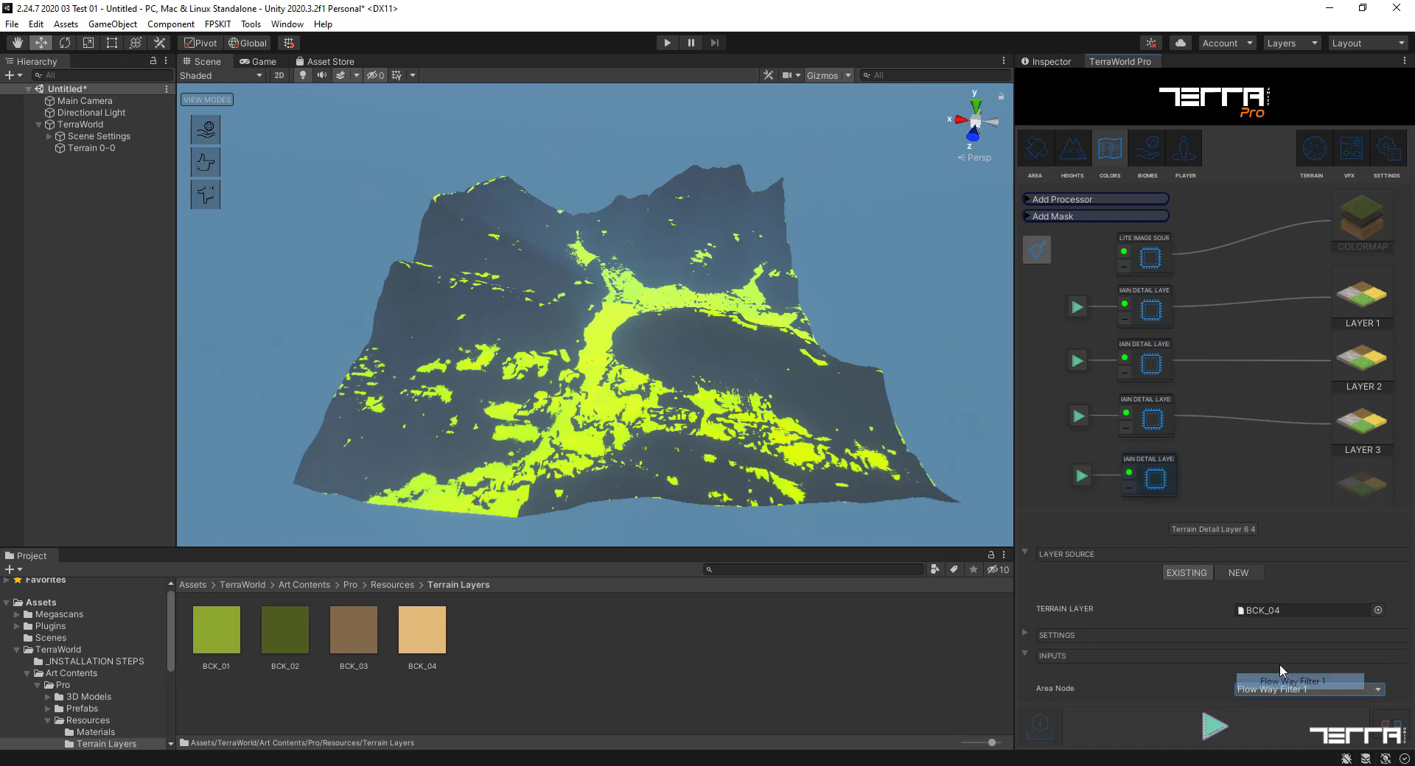
- Set terrain Layer 4's input to Terrain Detail Layer 6 4
left_click(1356, 463)
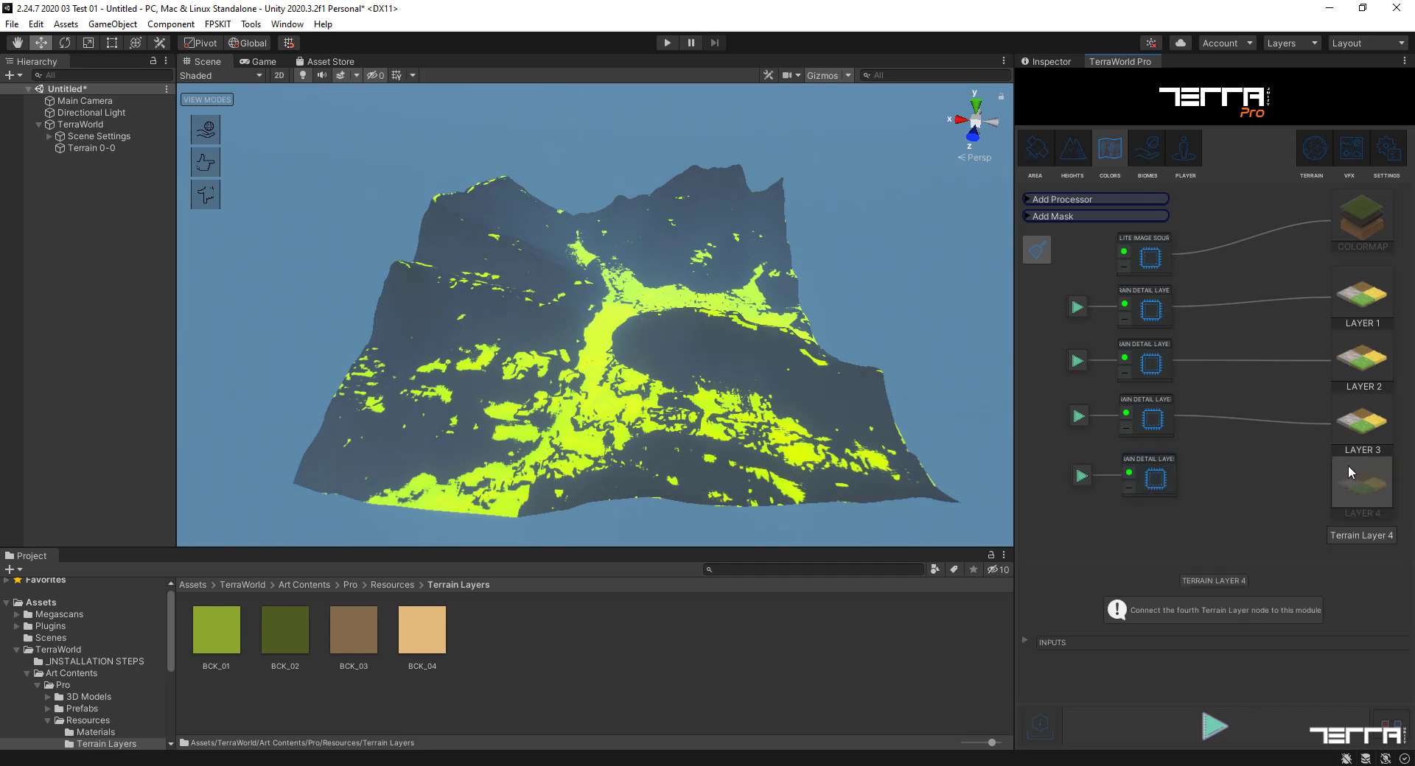
left_click(1023, 639)
left_click(1303, 653)
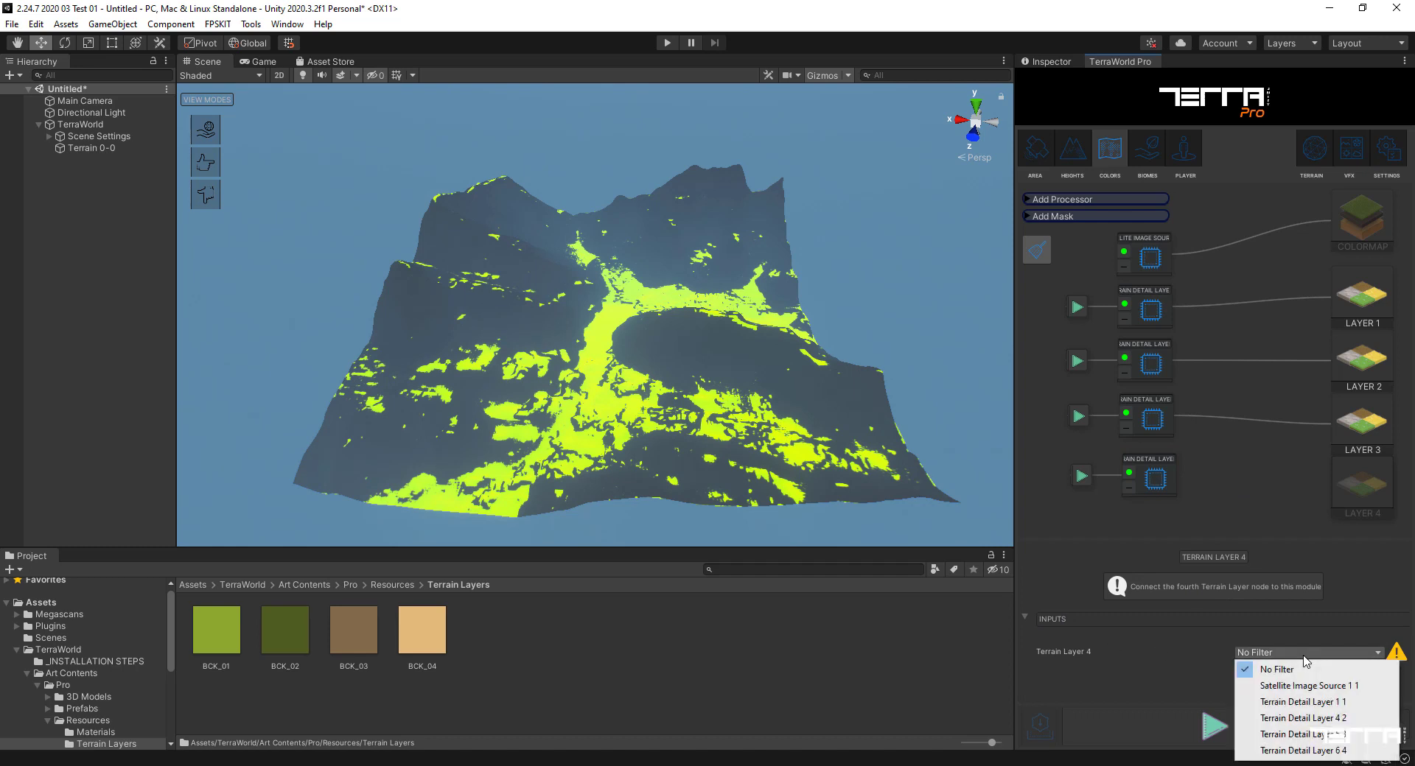
left_click(1303, 750)
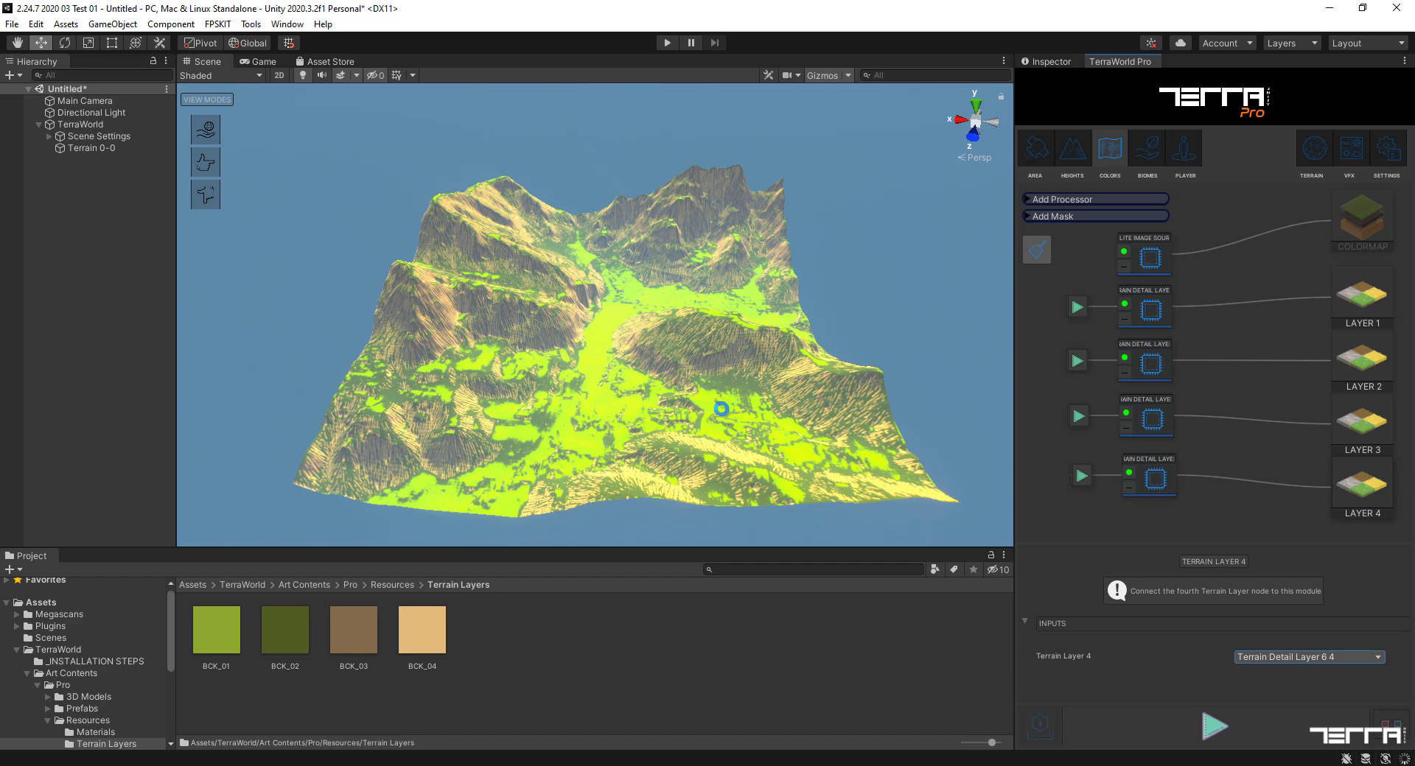
- Orbit the Scene view to inspect the textured terrain's green valleys, brown slopes and sandy channels
left_click_drag(722, 414, 504, 400, "alt")
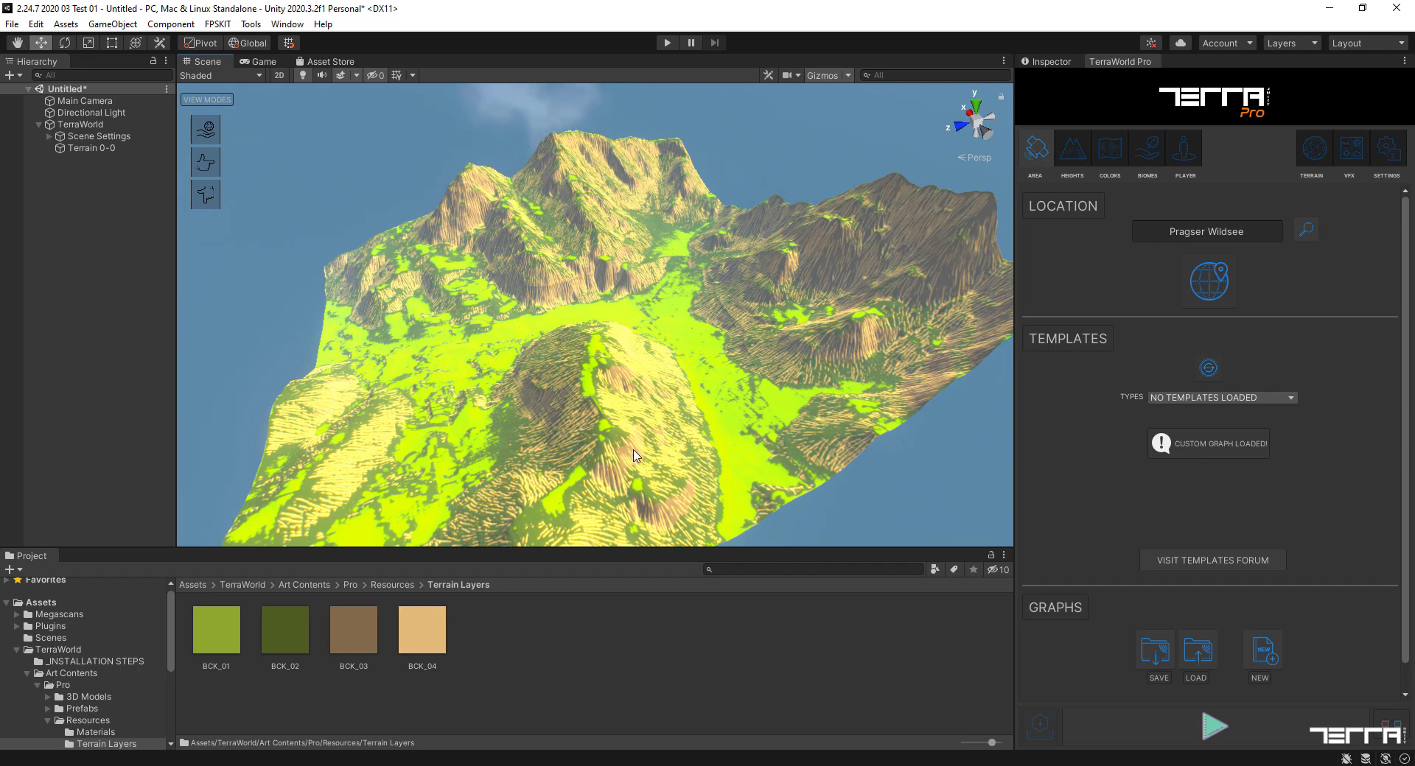
- Set Splatmaps Smoothness to 0, regenerate the terrain, and fly down close above the green valley
left_click(1315, 146)
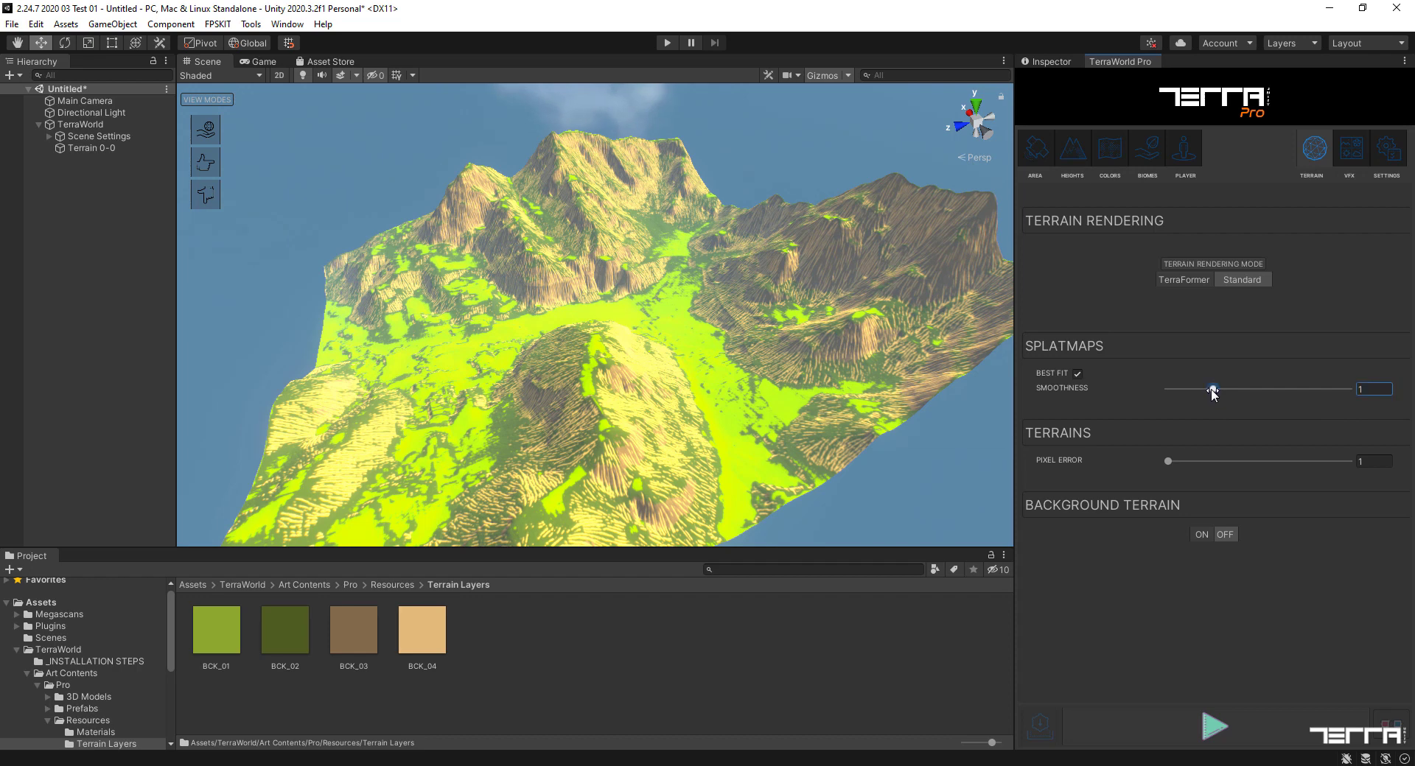
left_click_drag(1213, 391, 1131, 390)
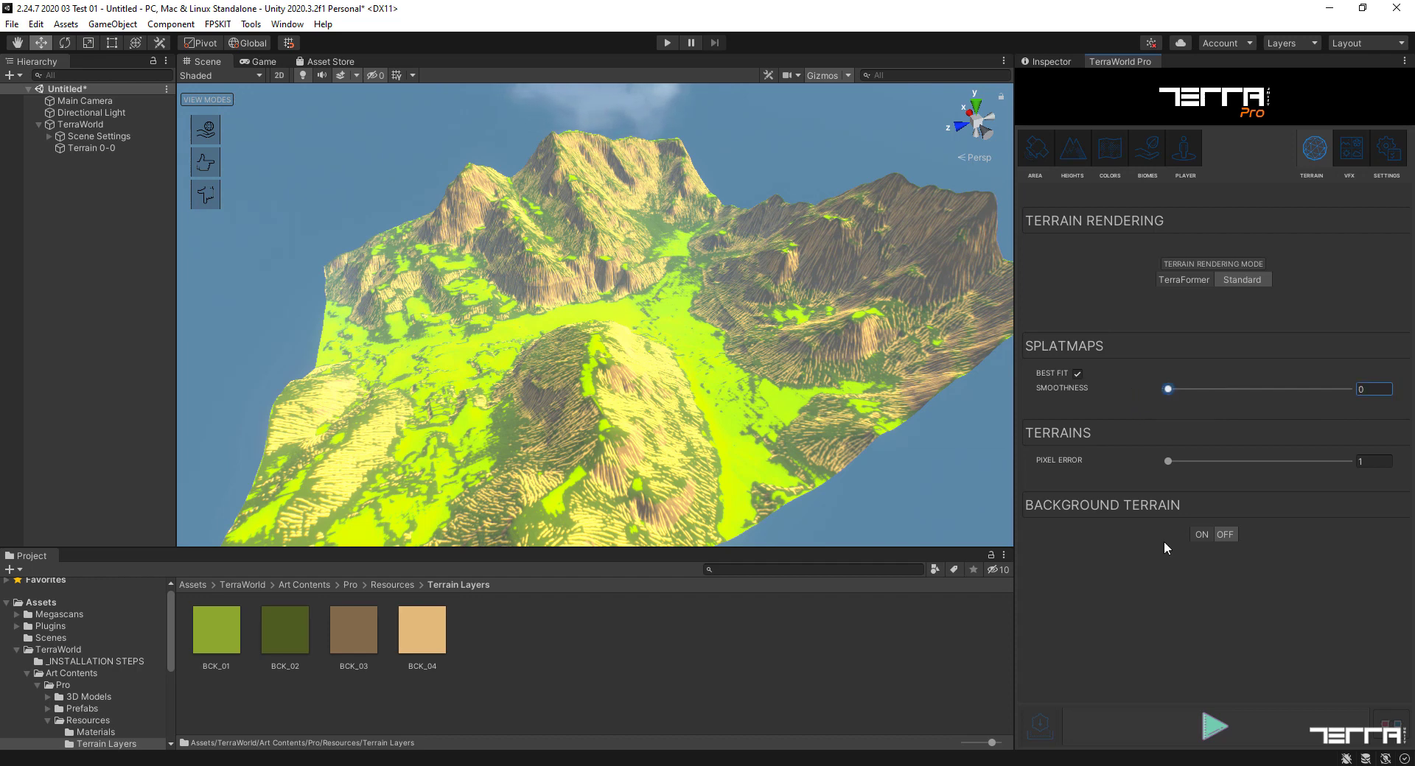
left_click(1215, 727)
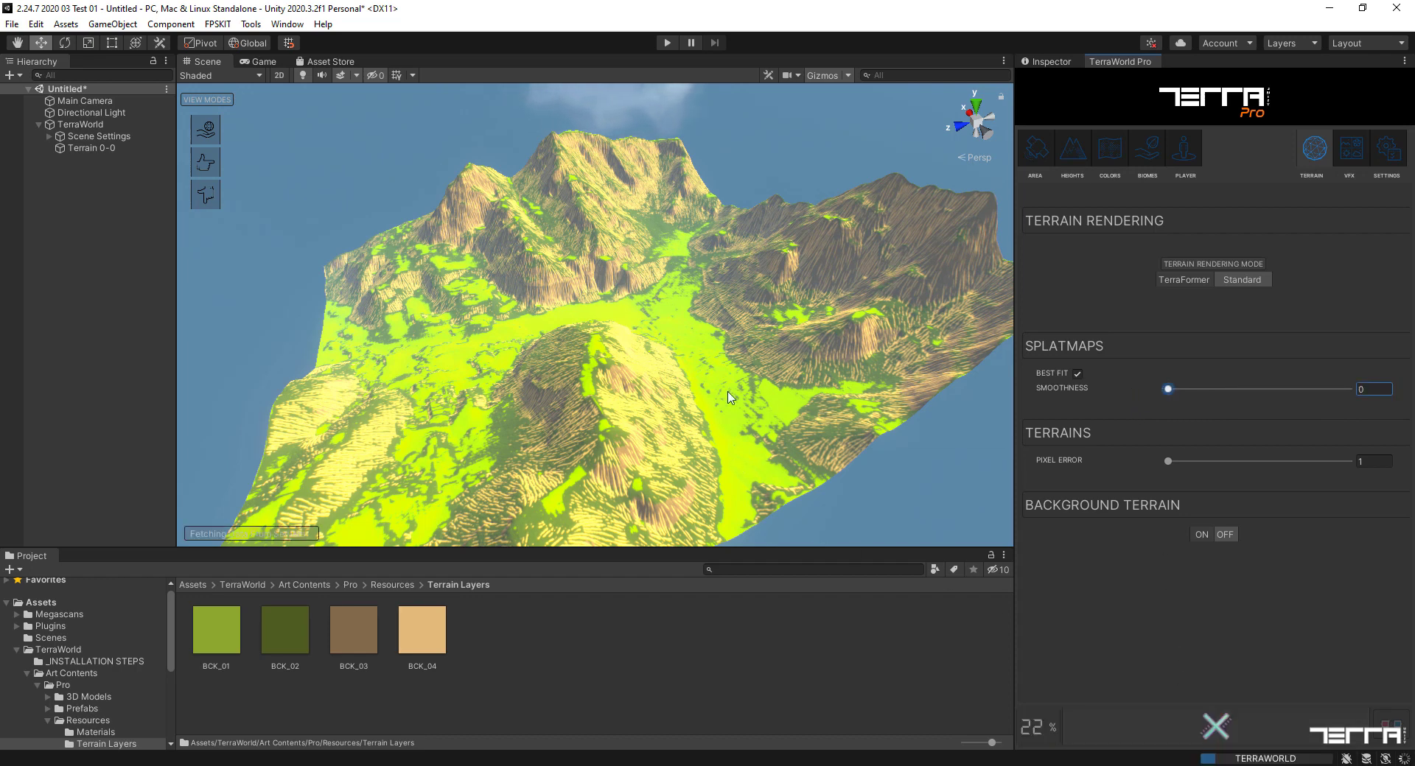
left_click_drag(720, 368, 718, 396, "alt")
right_click_drag(718, 395, 856, 332)
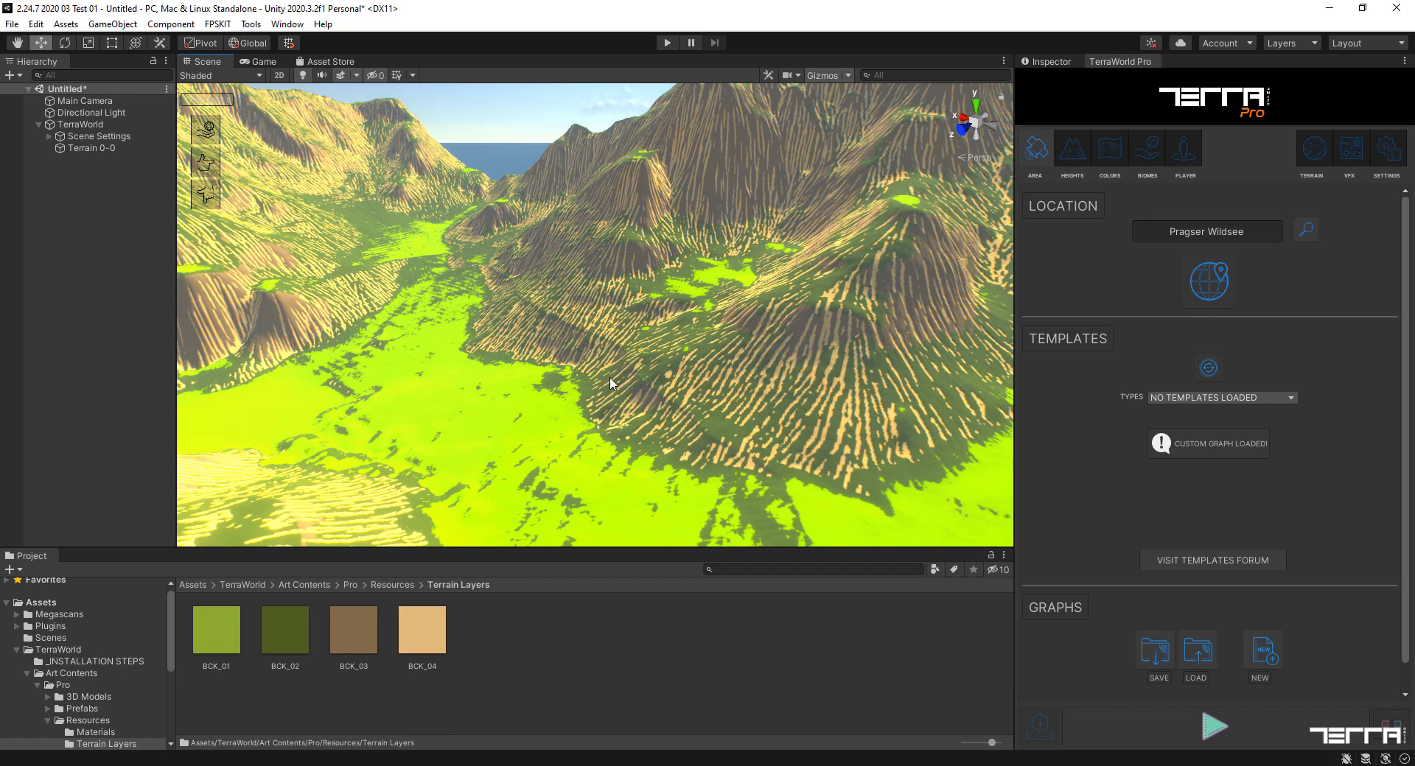
- Raise the splatmap smoothness to 4, regenerate the terrain, and fly down over the valley
mouse_move(682, 447)
right_mouse_down()
mouse_move(659, 432)
mouse_move(754, 426)
mouse_move(708, 398)
mouse_move(697, 435)
right_mouse_up()
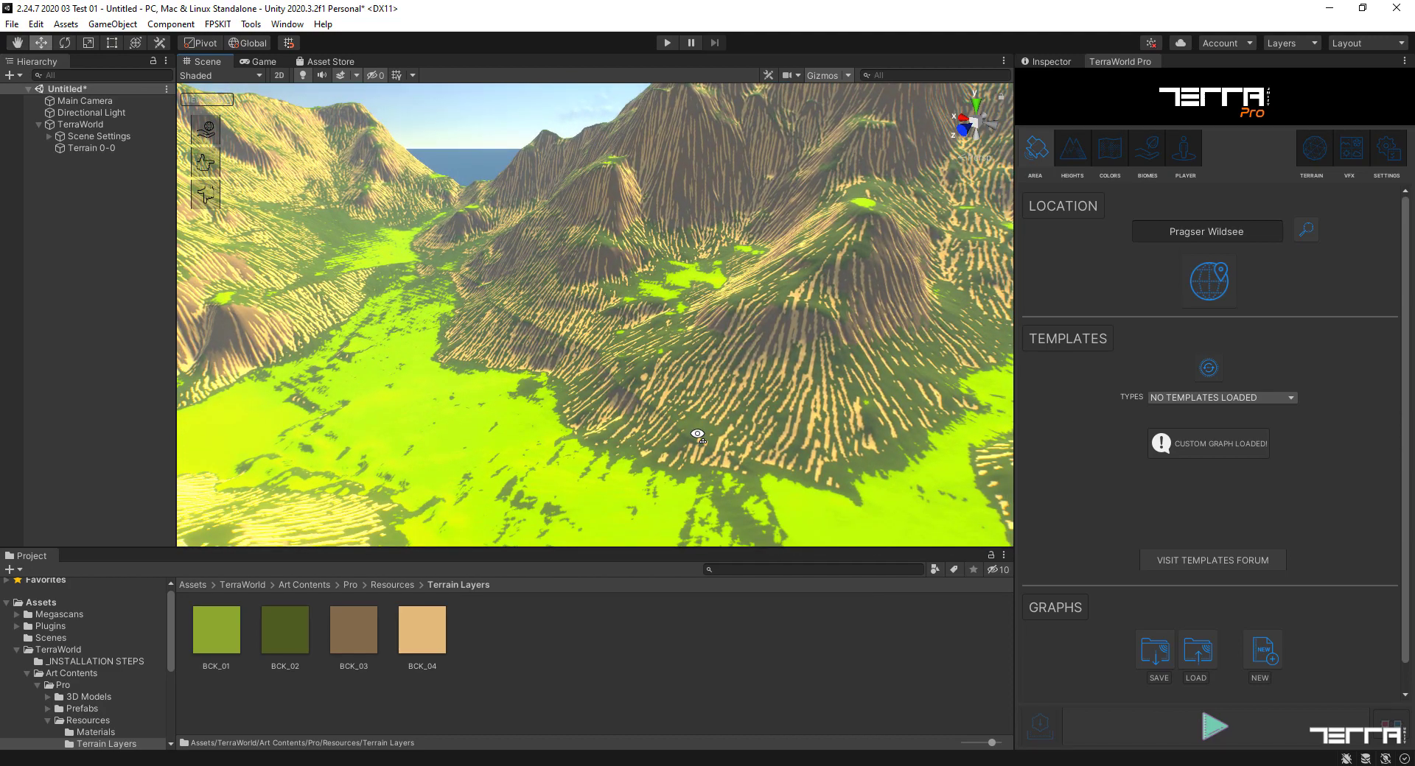
left_click(1314, 153)
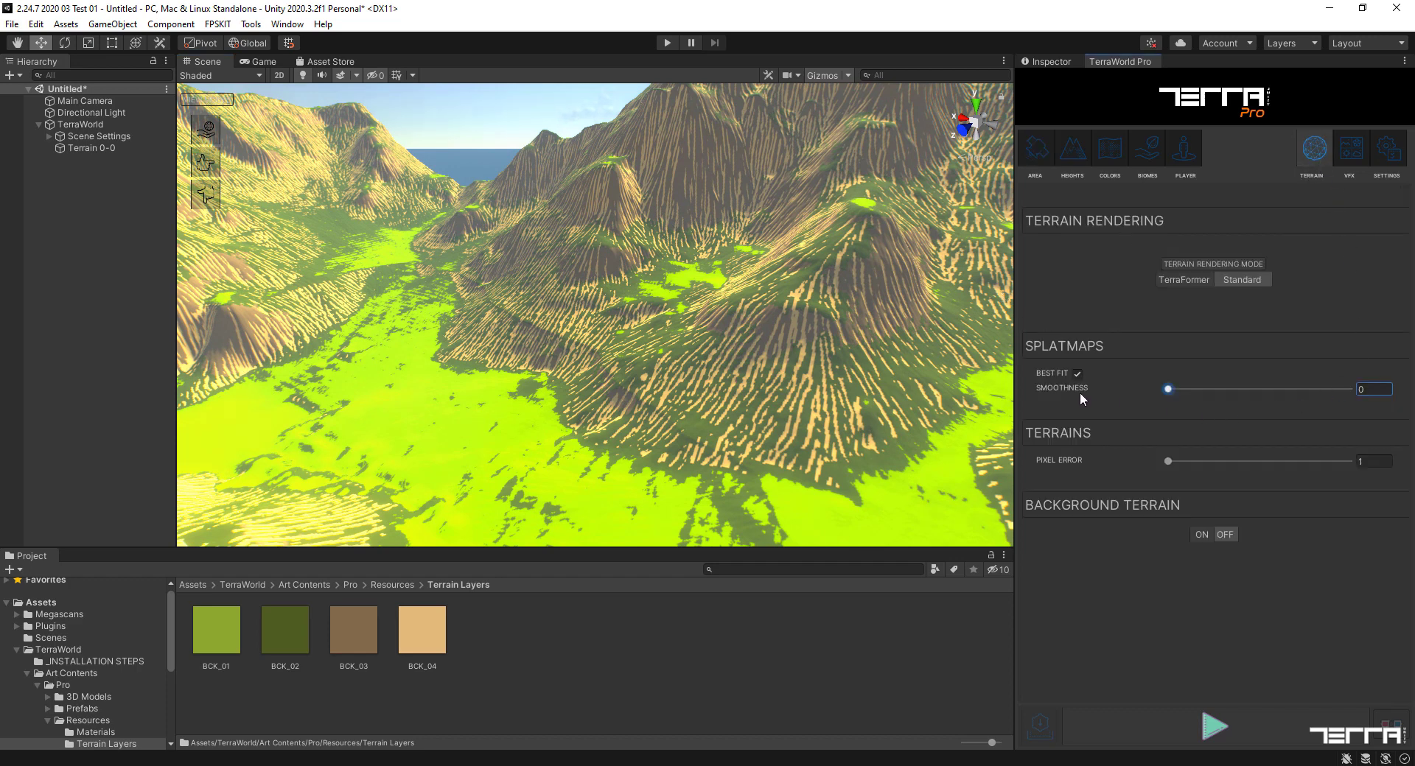
left_click_drag(1168, 389, 1349, 389)
left_click(1238, 732)
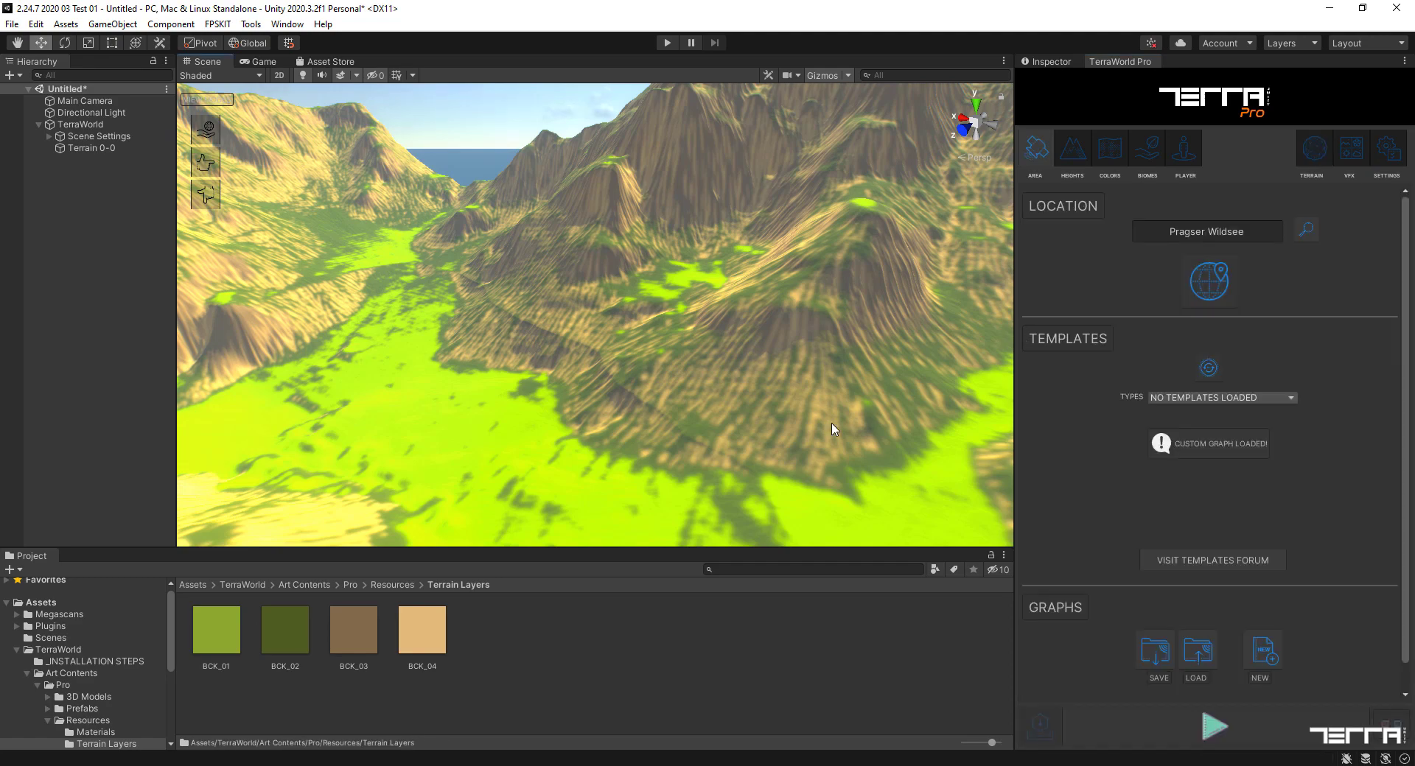
mouse_move(626, 407)
right_mouse_down()
mouse_move(552, 404)
mouse_move(652, 454)
mouse_move(846, 436)
mouse_move(814, 381)
mouse_move(846, 467)
mouse_move(985, 509)
mouse_move(916, 511)
mouse_move(725, 388)
mouse_move(623, 393)
right_mouse_up()
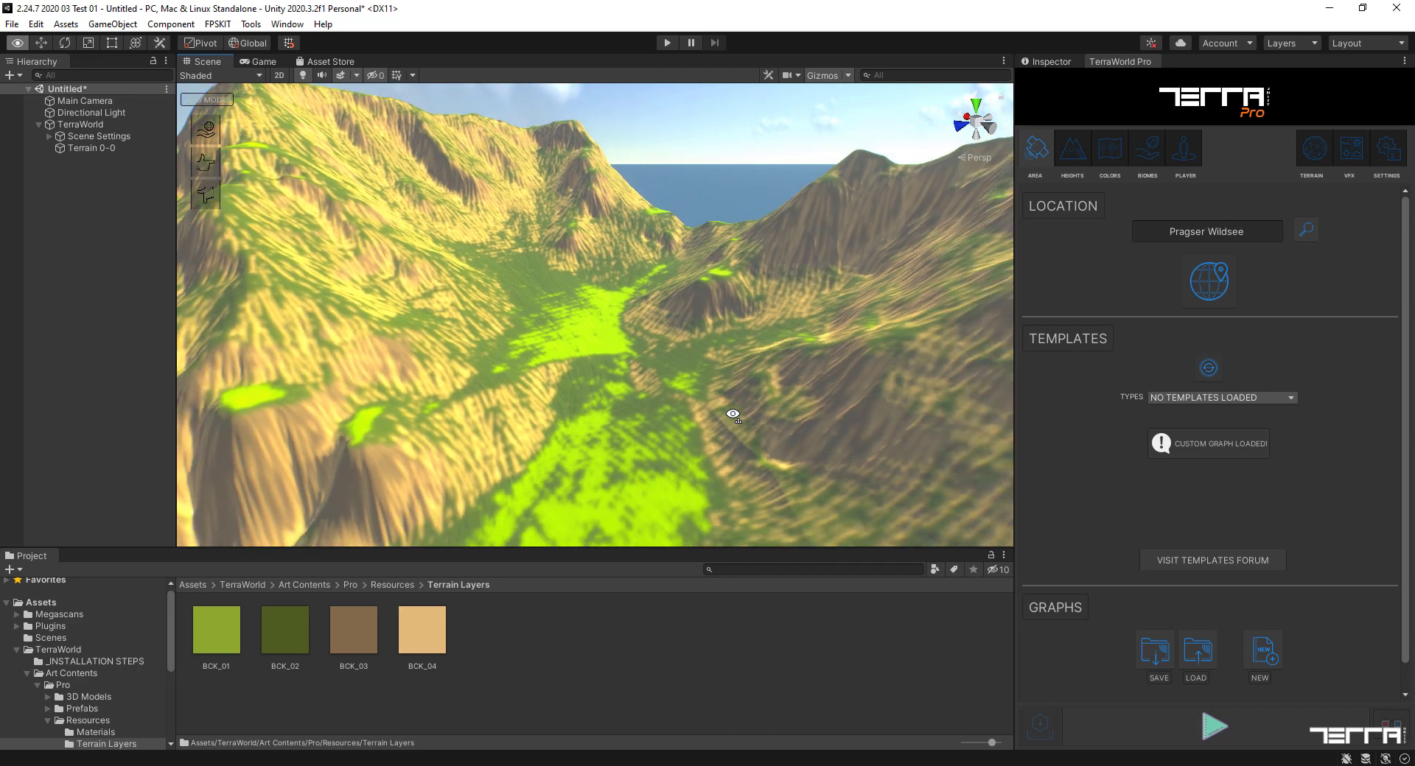
- Check the splatmap settings in the TERRAIN tab and rebuild the full mountain island
right_click_drag(732, 415, 733, 415)
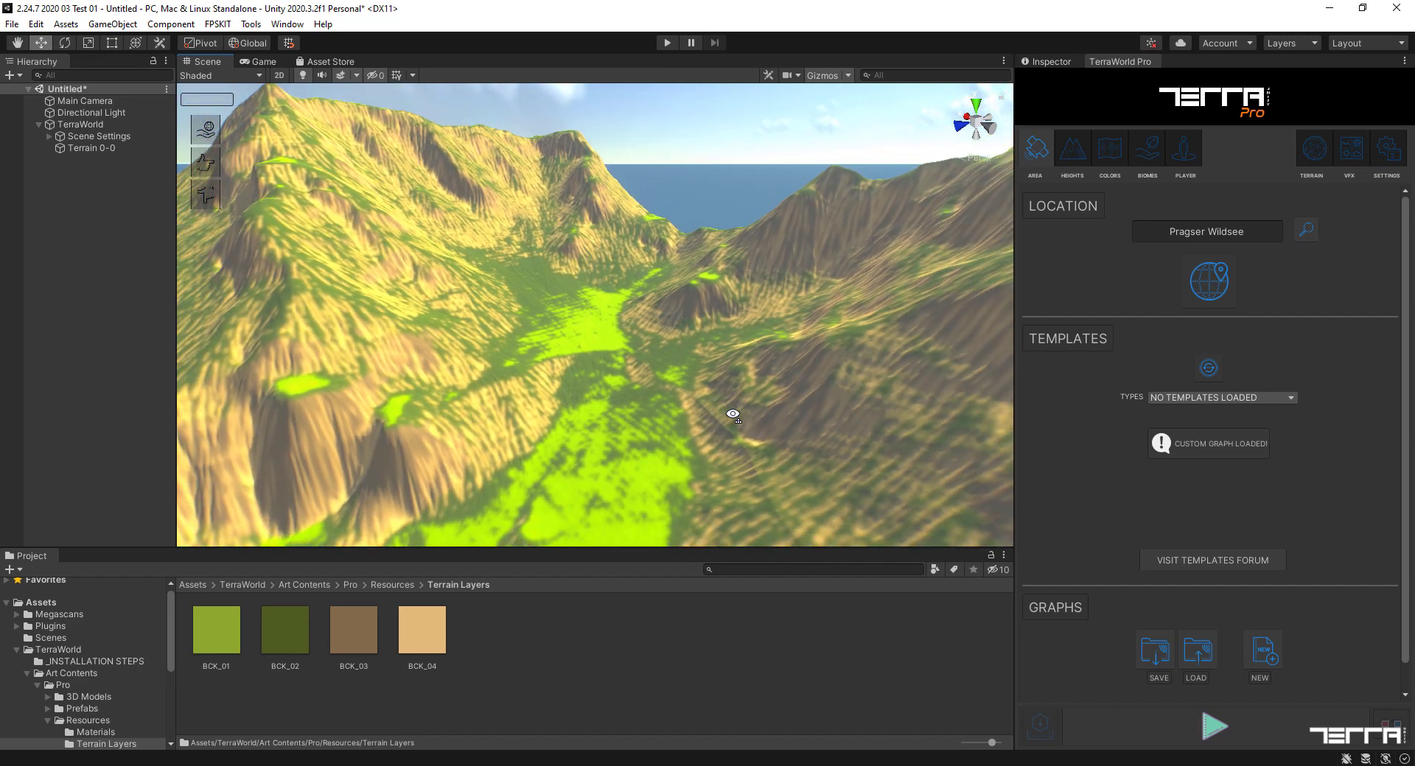
left_click(1317, 150)
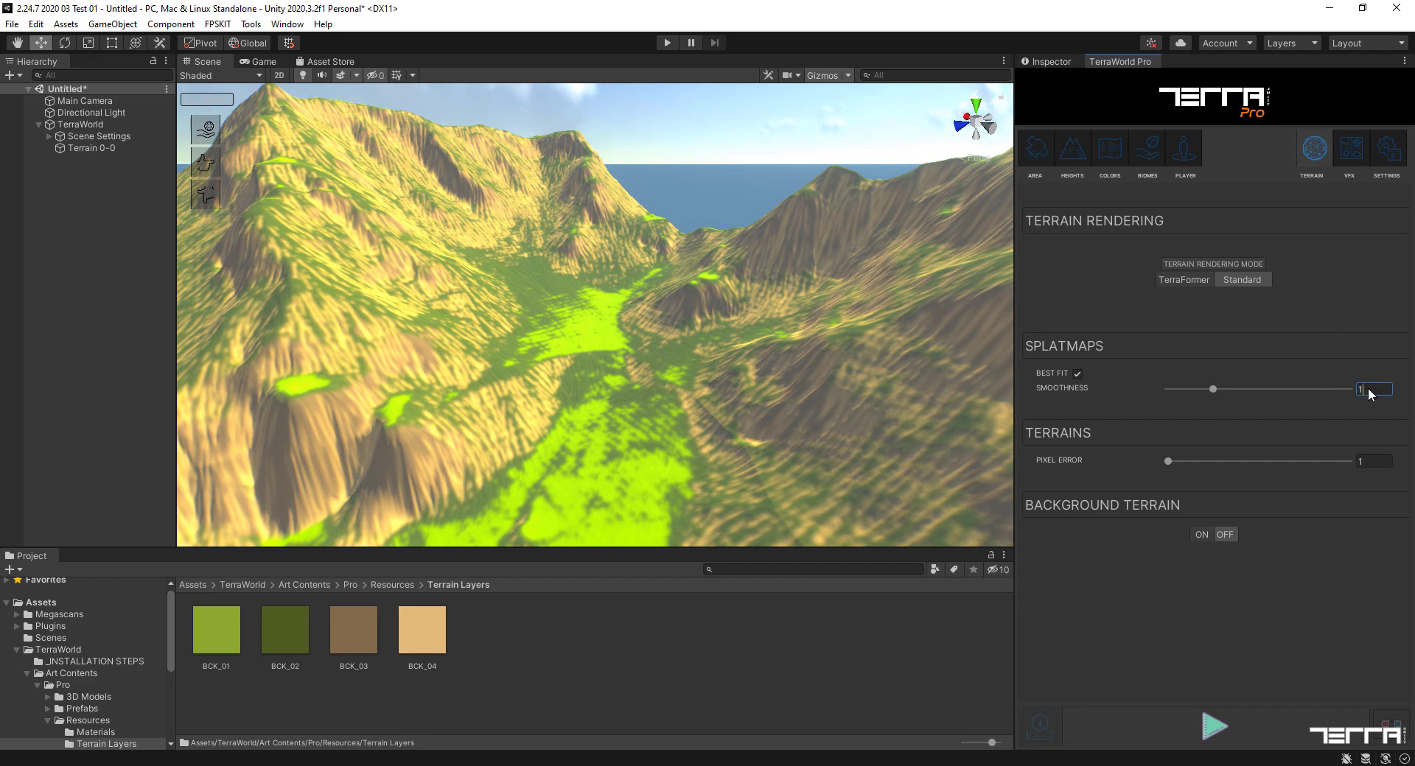
left_click(1248, 721)
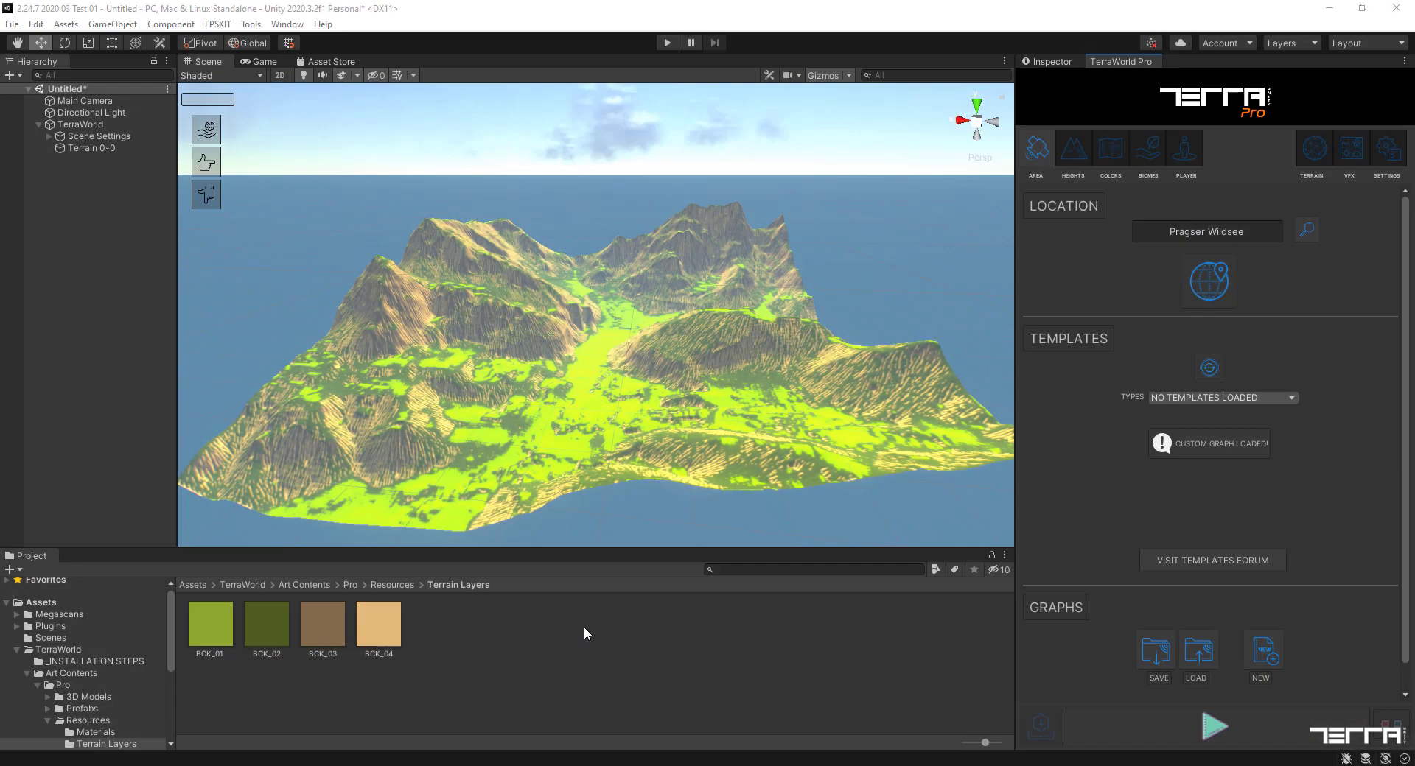
- Expand Megascans > Terrain_Layer and browse Ground_Gravel, Icelandic rock, Mossy_Rocky_Ground_2x2, then Sand_Beach
left_click(33, 616)
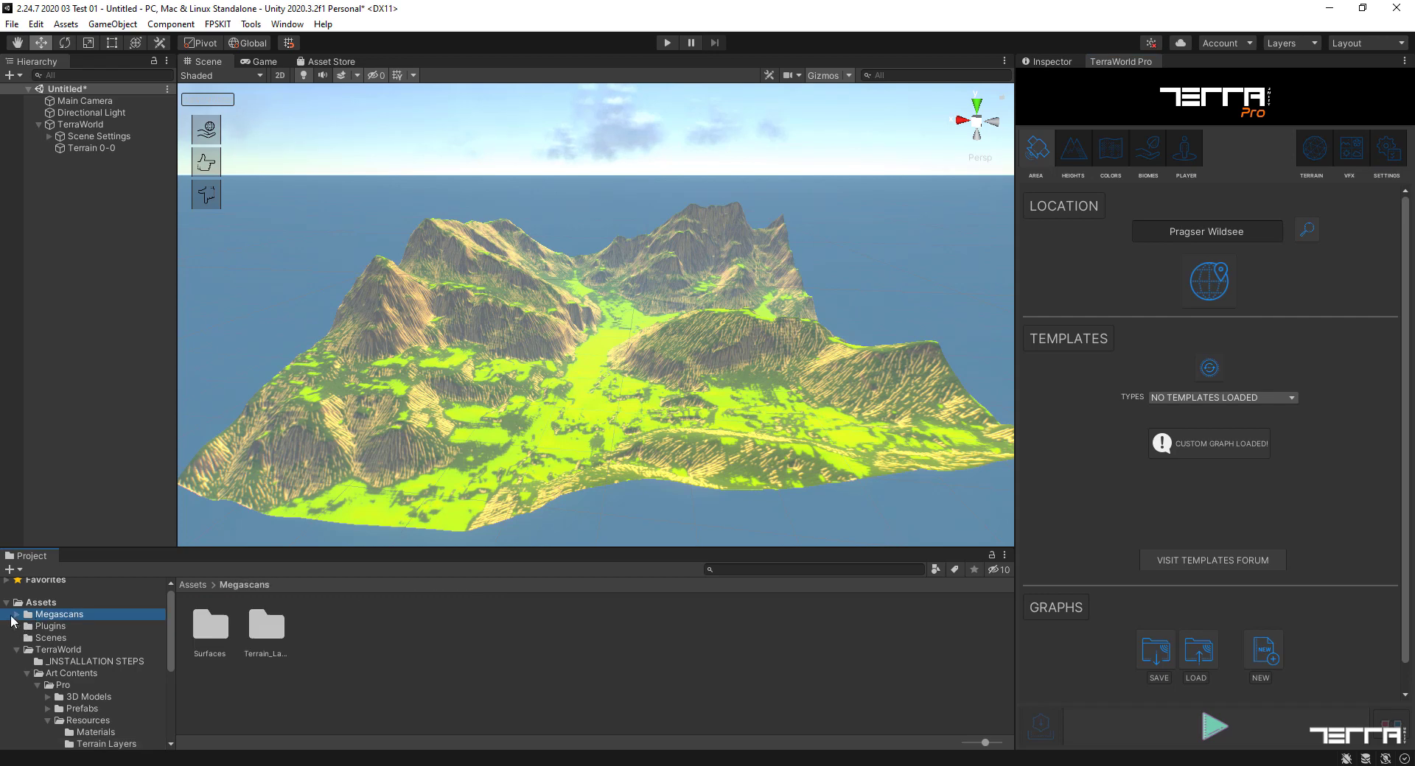
left_click(16, 614)
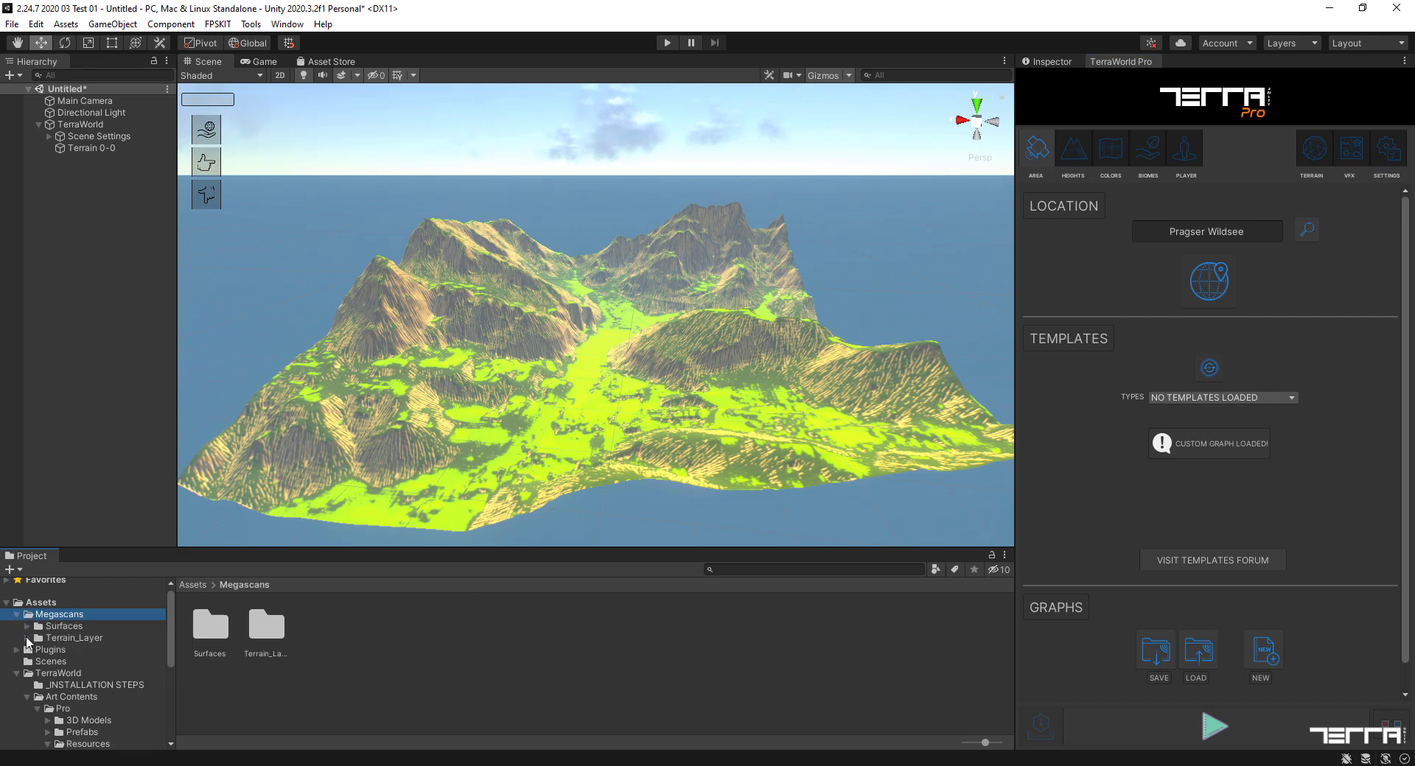
left_click(27, 638)
left_click(51, 640)
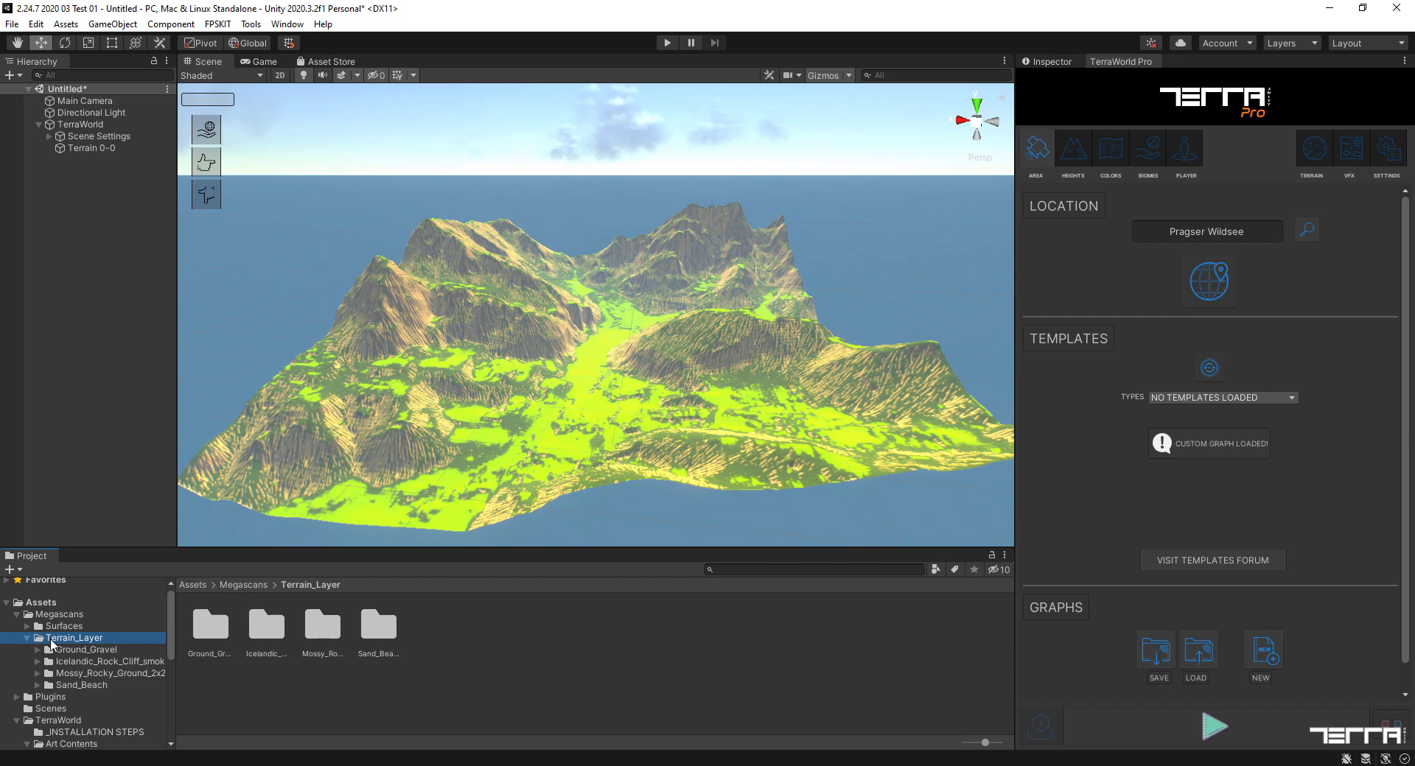
left_click(59, 652)
left_click(61, 663)
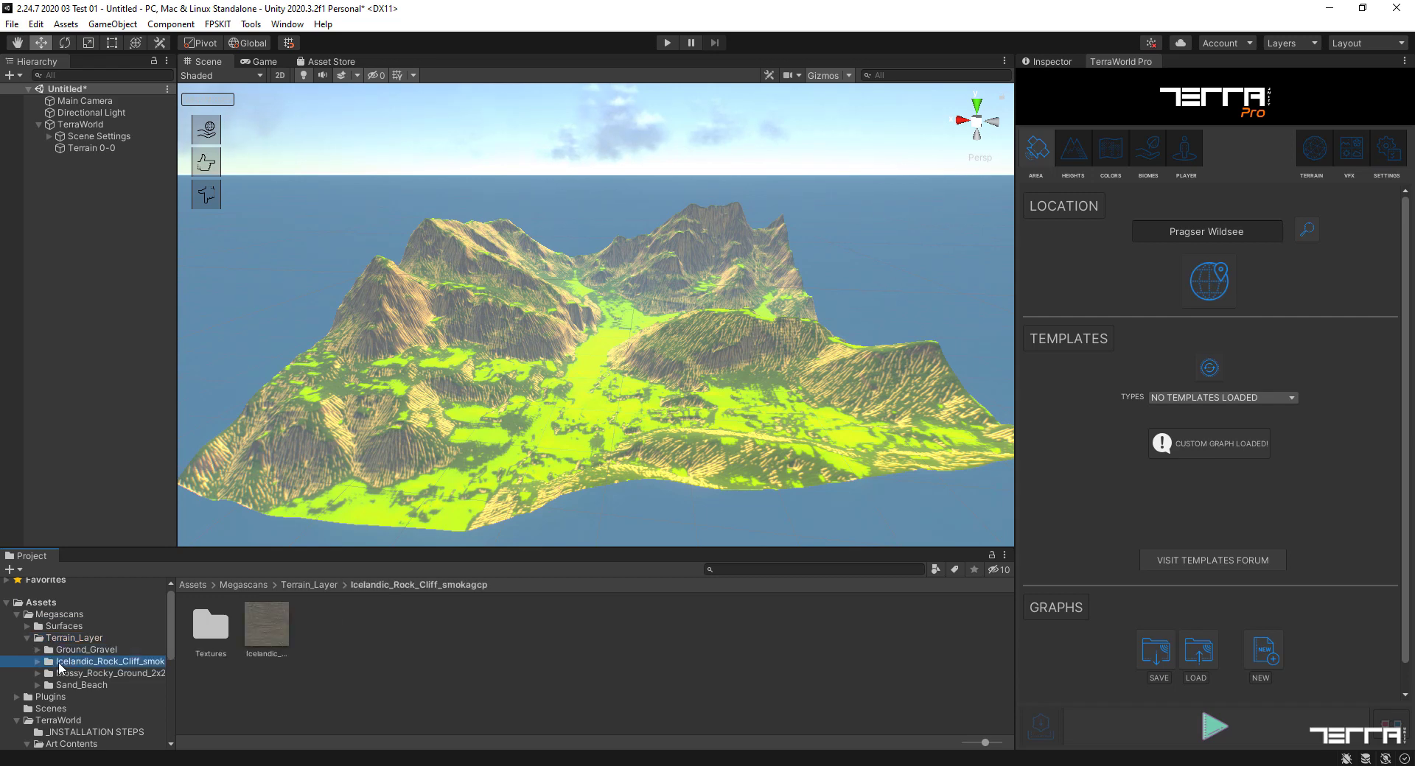
left_click(65, 674)
left_click(81, 684)
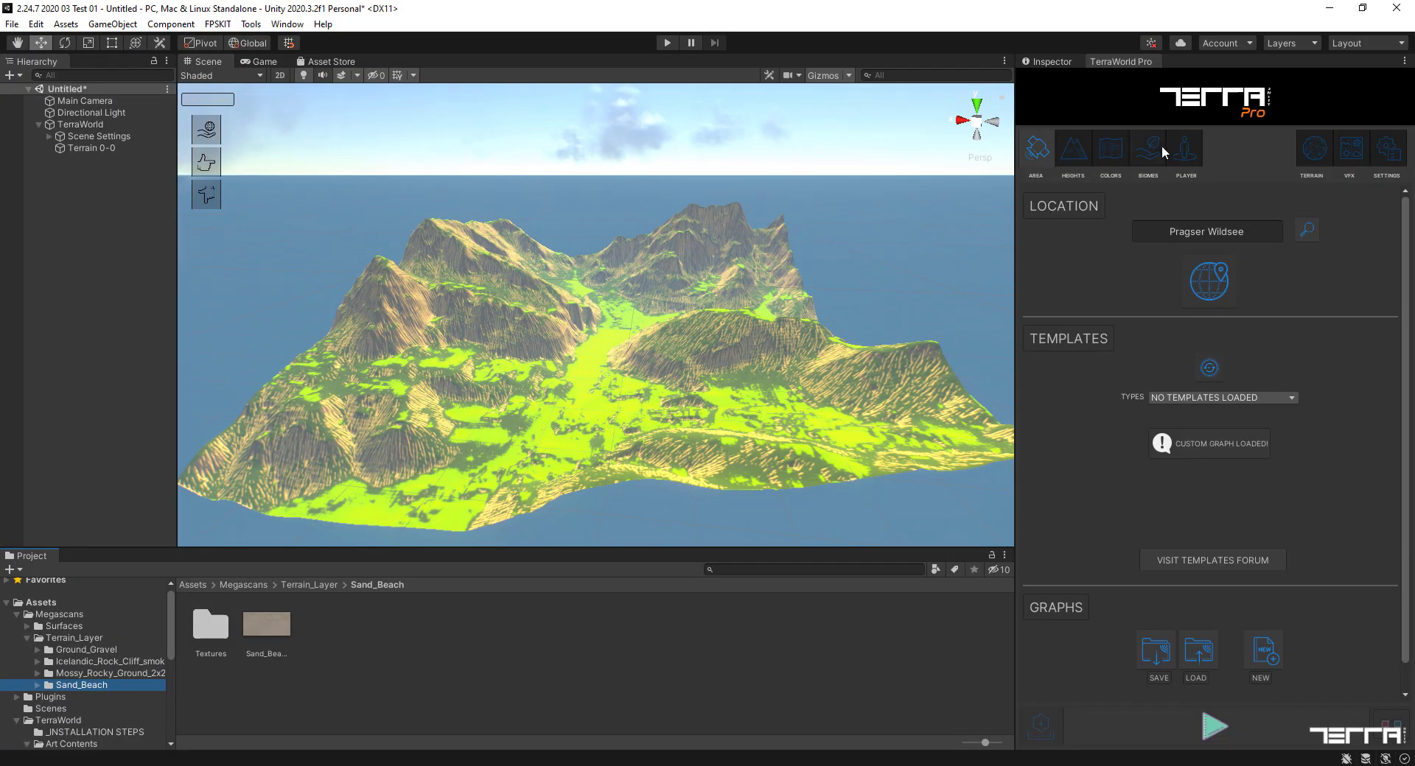
- Assign Ground_Gravel and Mossy_Ground_01 to the first two terrain detail layers in the Colors graph
left_click(1112, 152)
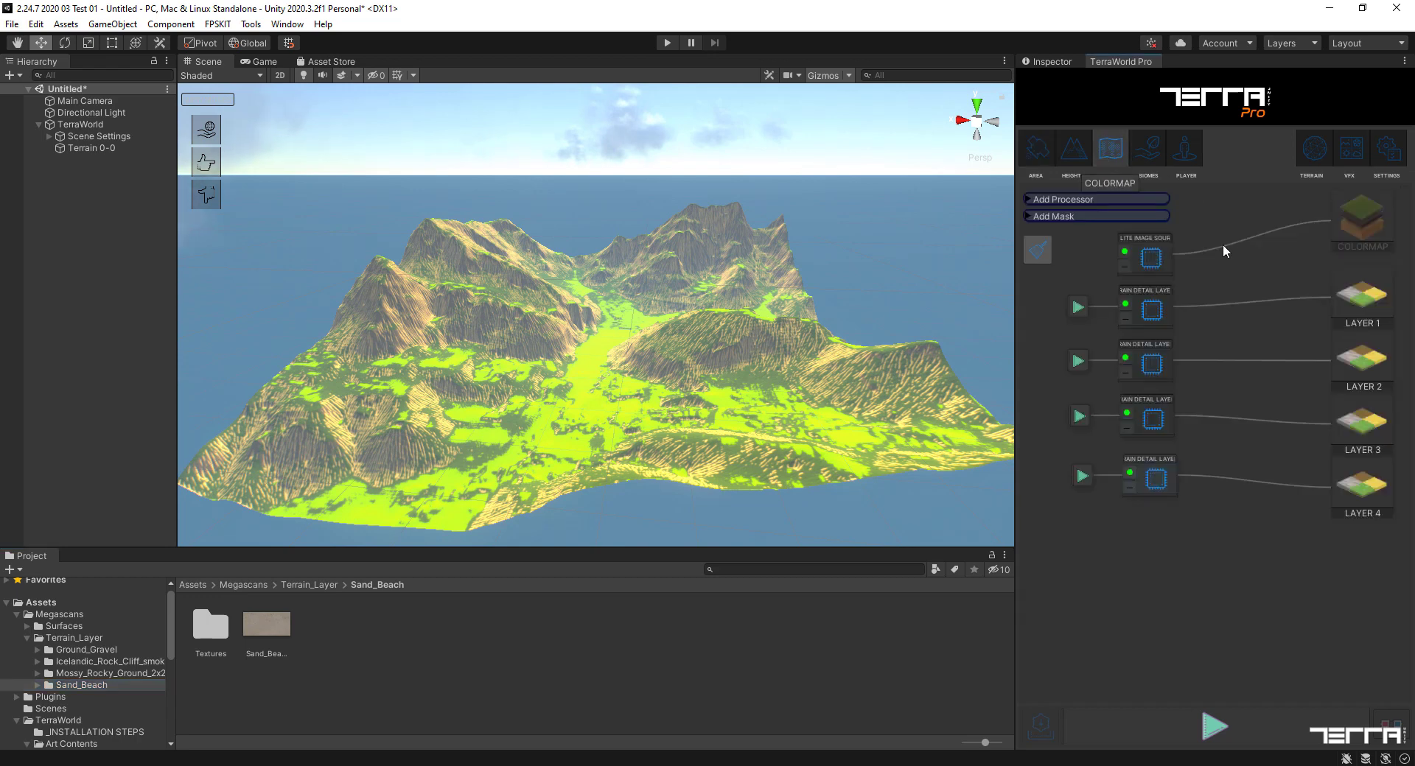
left_click(1154, 314)
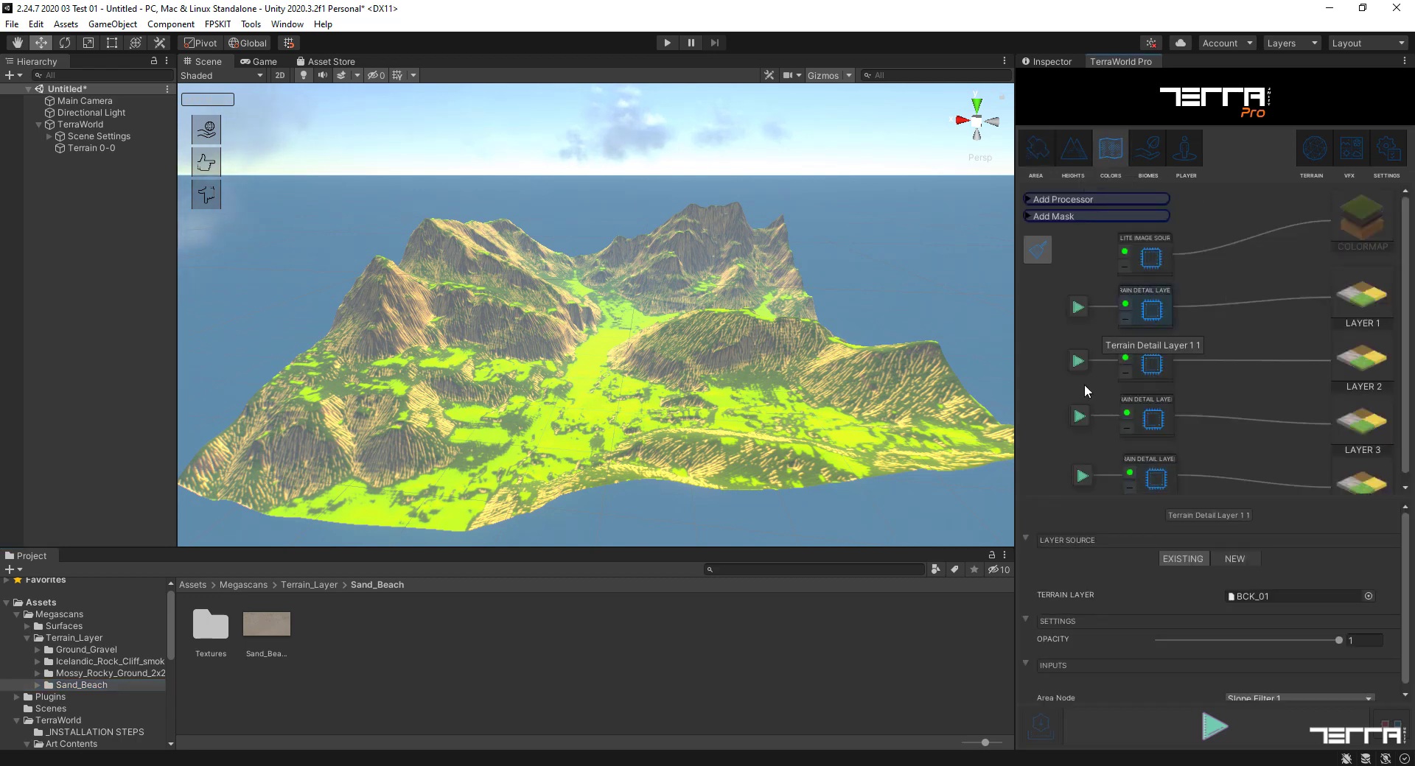
left_click(94, 651)
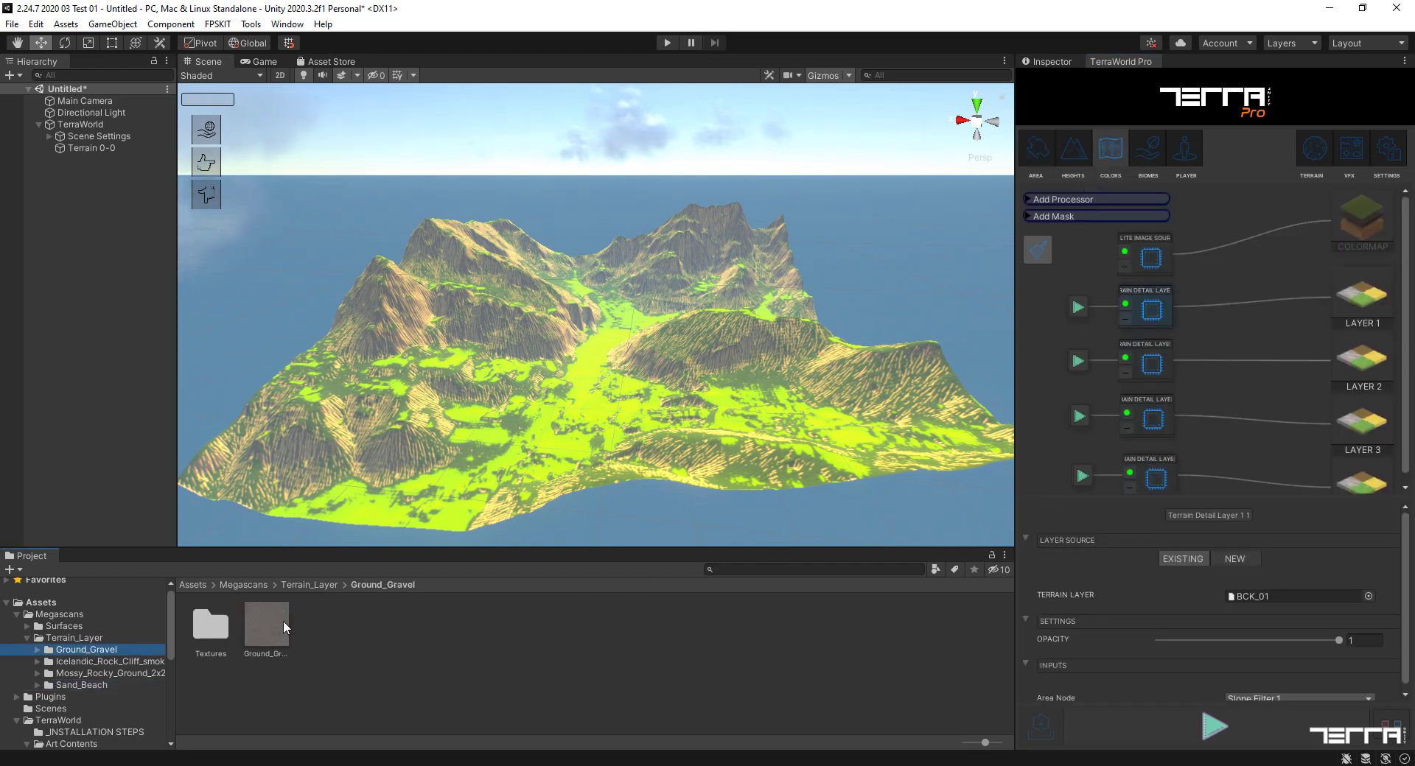
left_click_drag(268, 622, 1263, 608)
left_click(1154, 361)
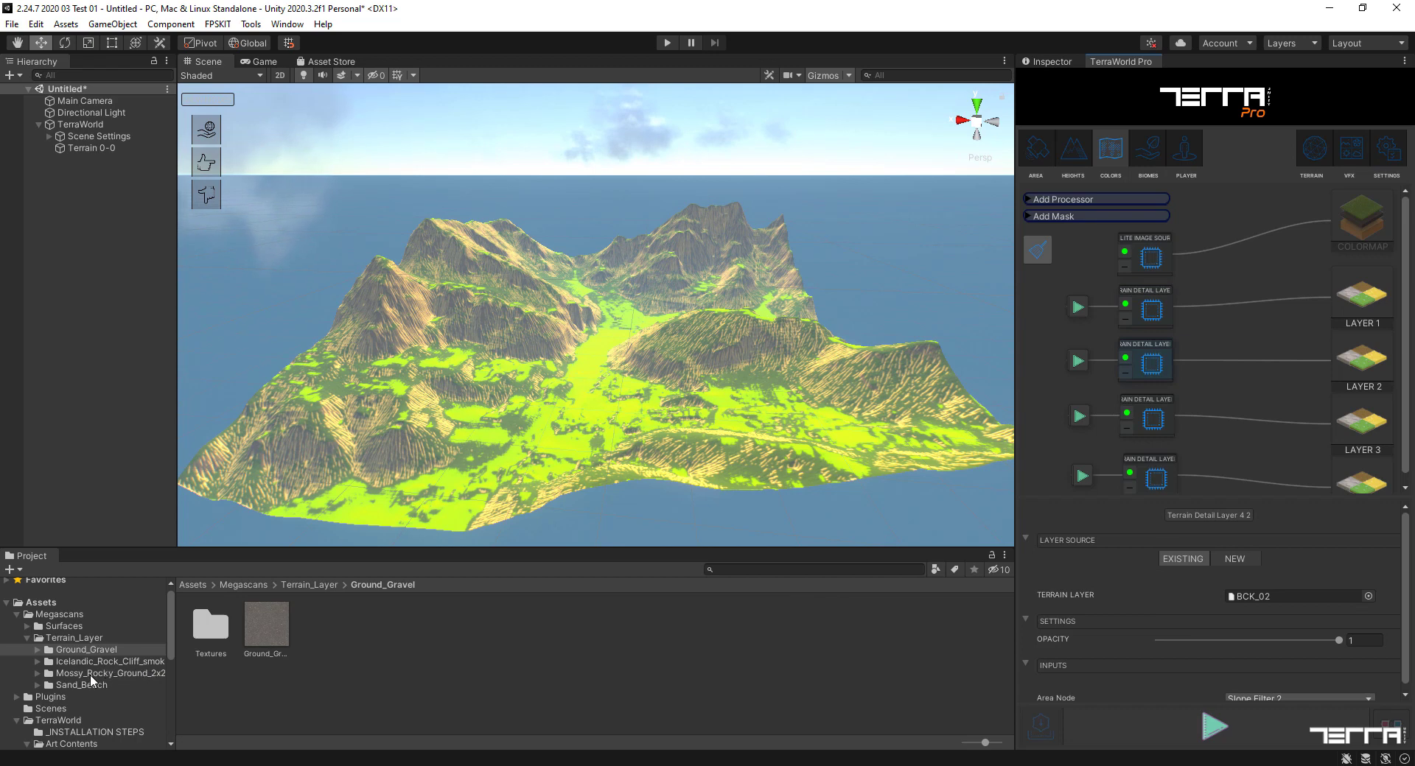
left_click(110, 673)
left_click_drag(255, 638, 346, 627)
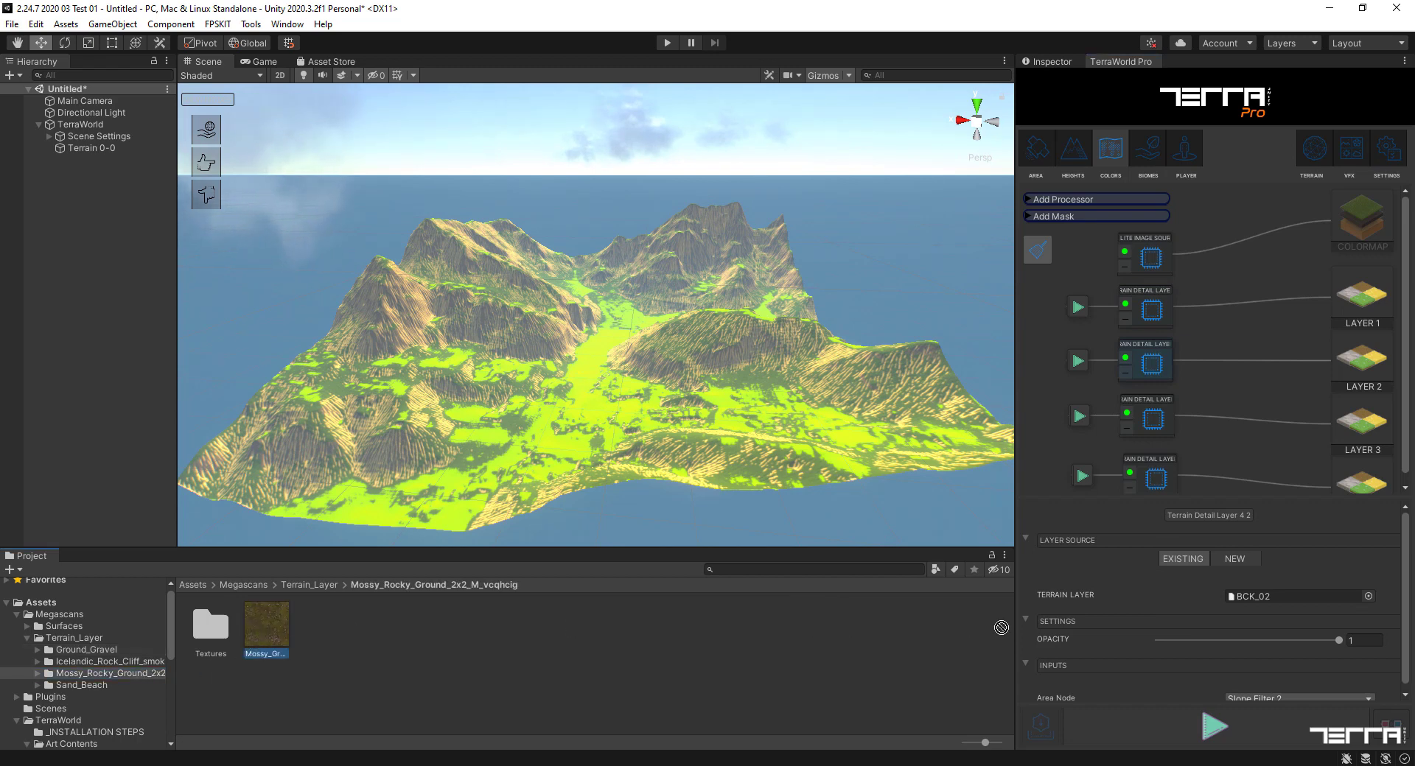
left_click_drag(1030, 628, 1253, 596)
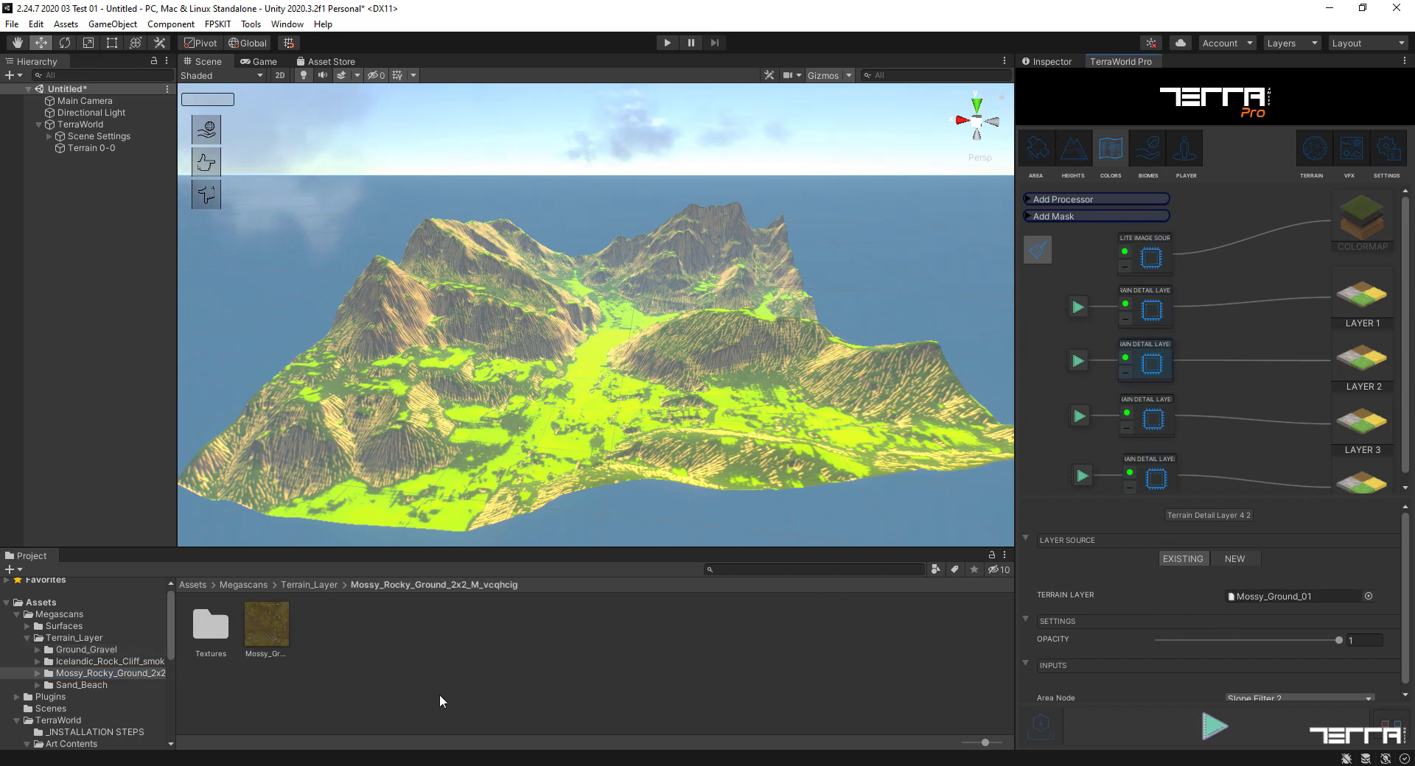
- Assign Icelandic_Rock_Cliff to the third detail layer and Sand_Beach to the fourth
left_click(1148, 423)
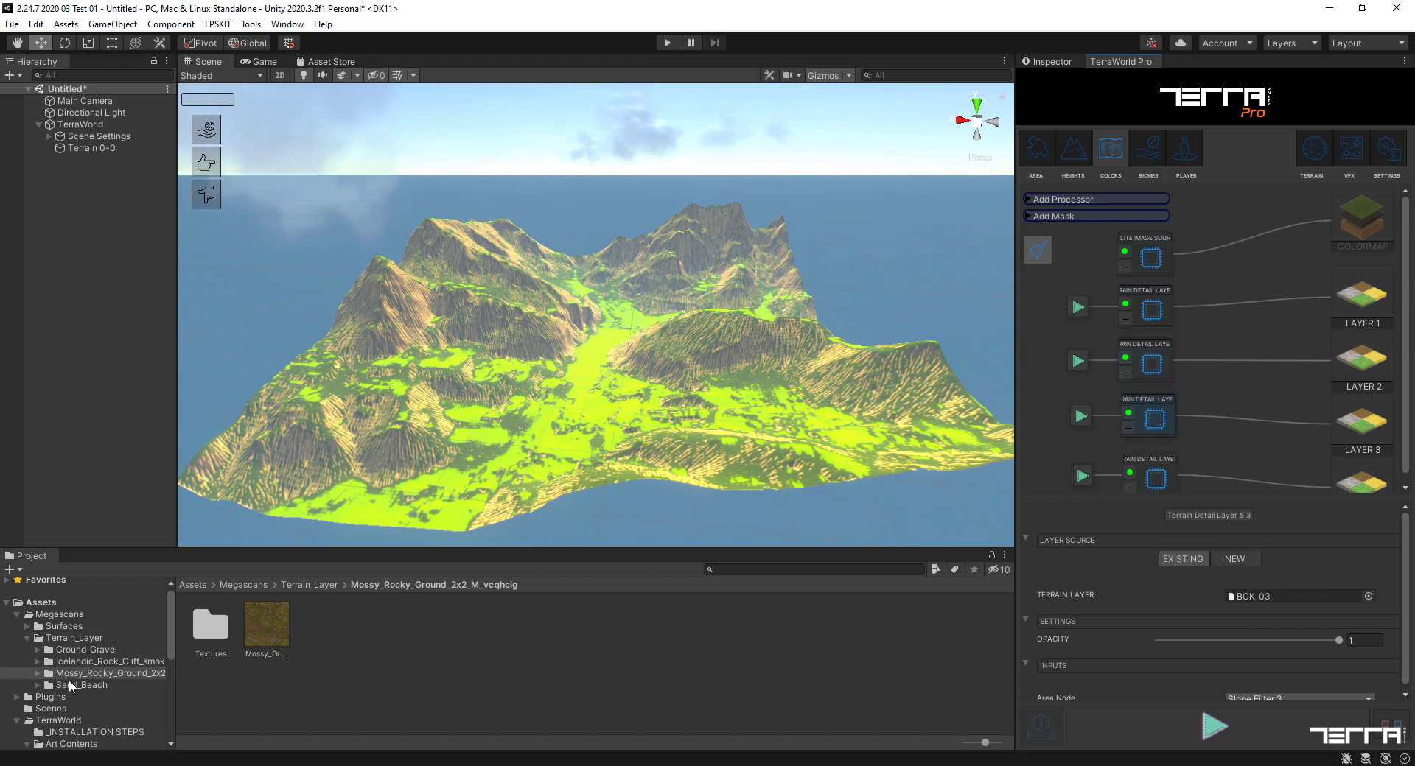
left_click(86, 662)
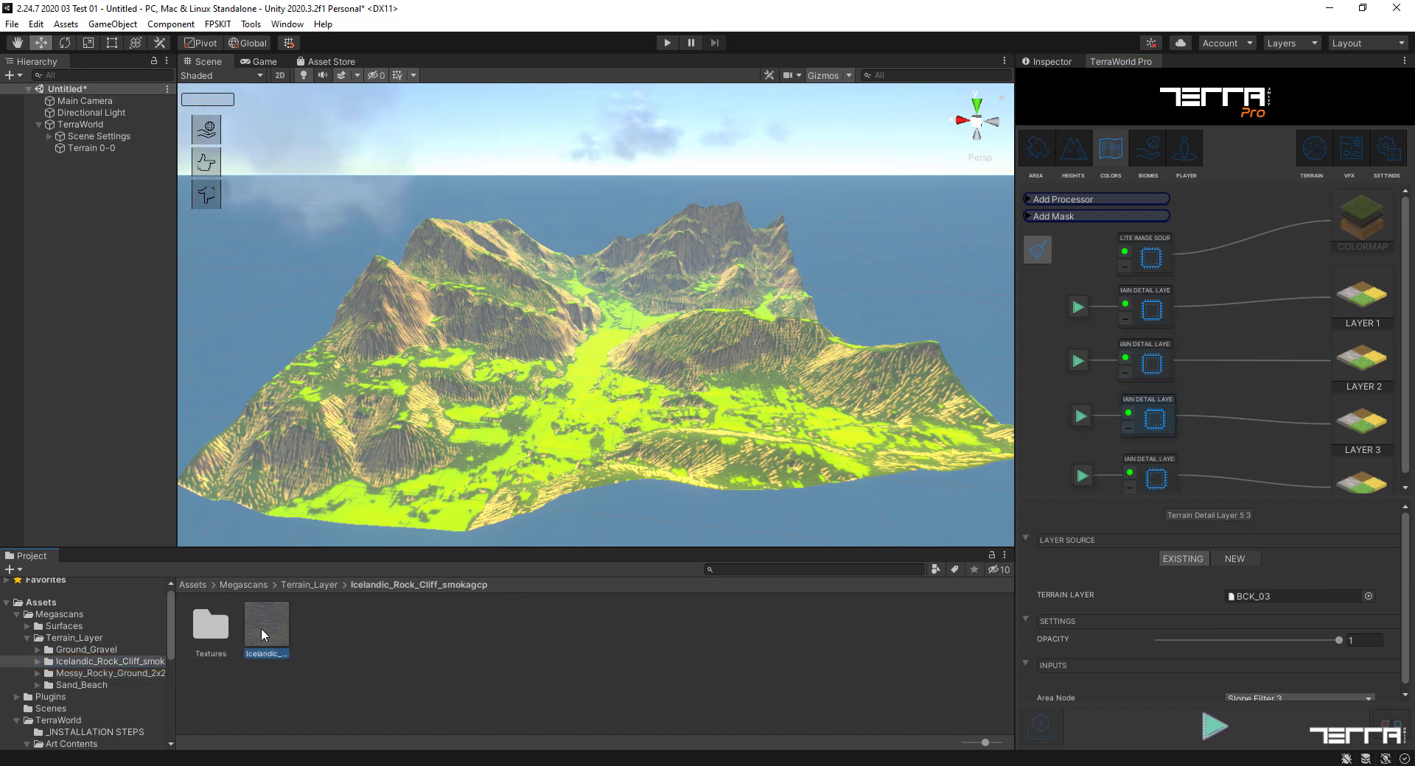
left_click_drag(264, 626, 1248, 600)
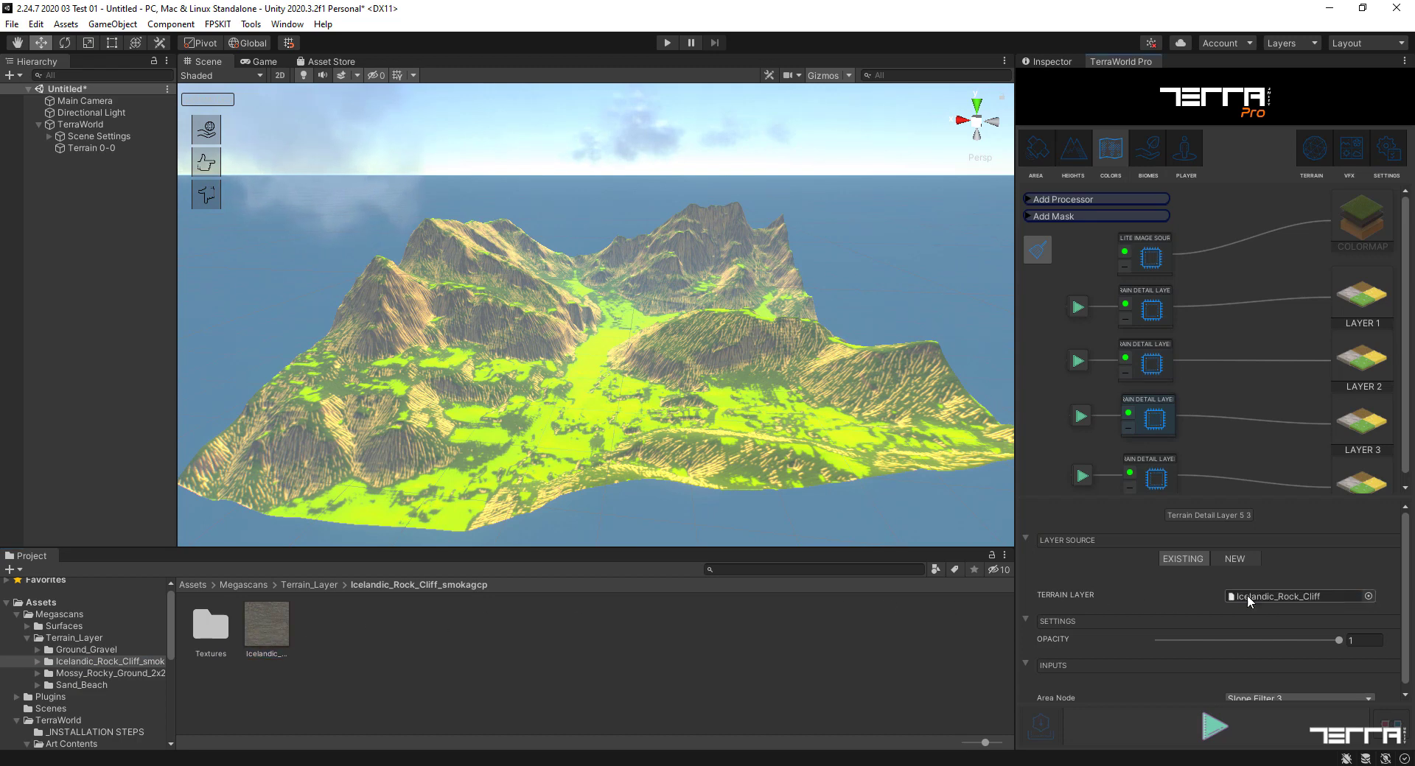
left_click(1165, 485)
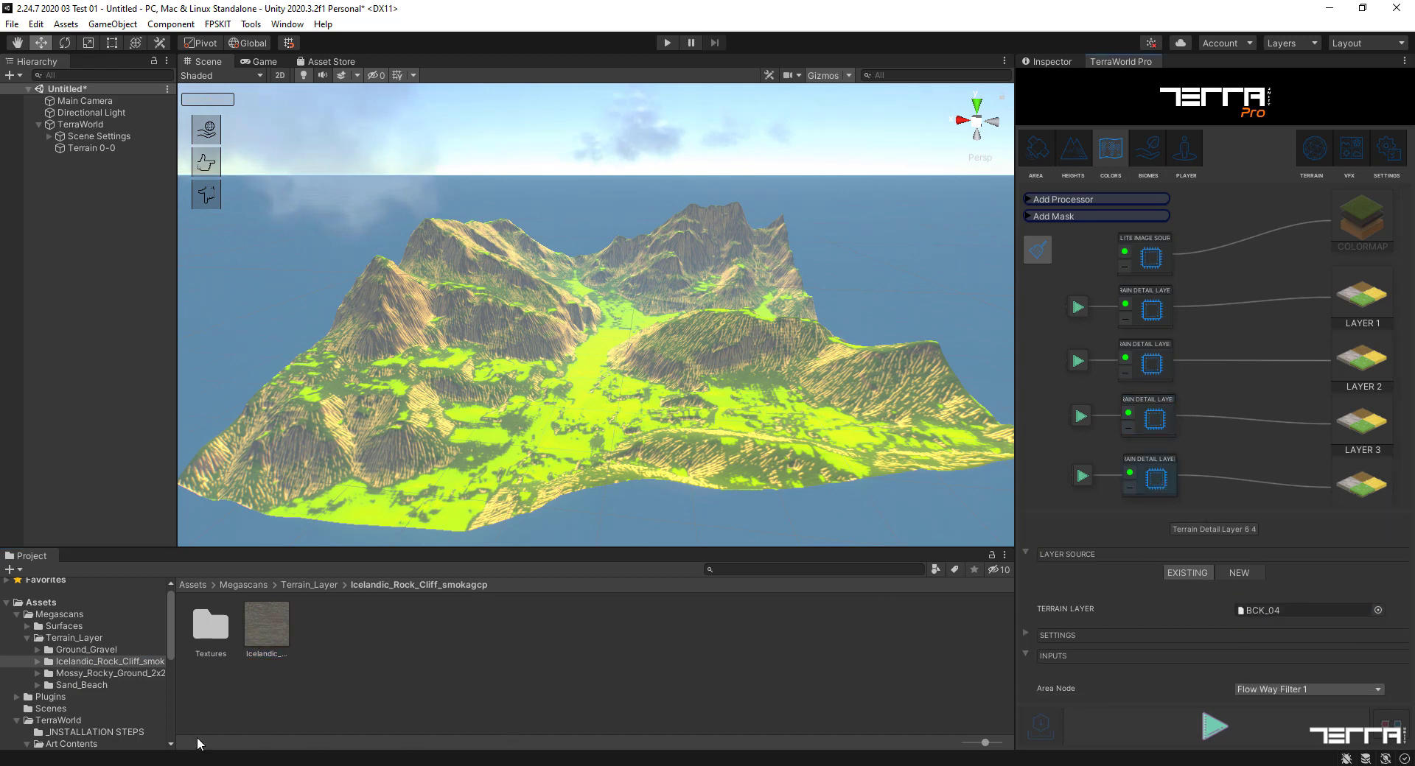
left_click(93, 686)
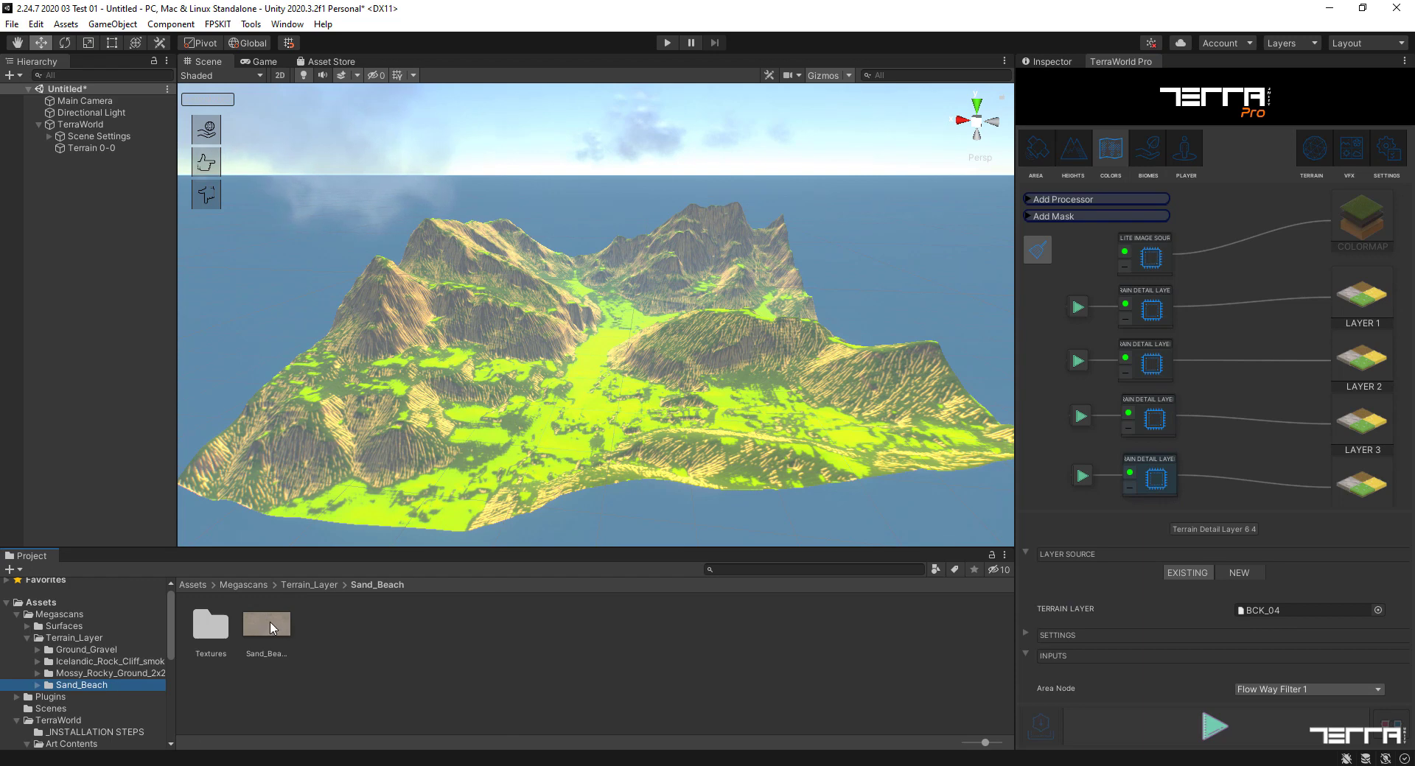
left_click_drag(271, 627, 1276, 612)
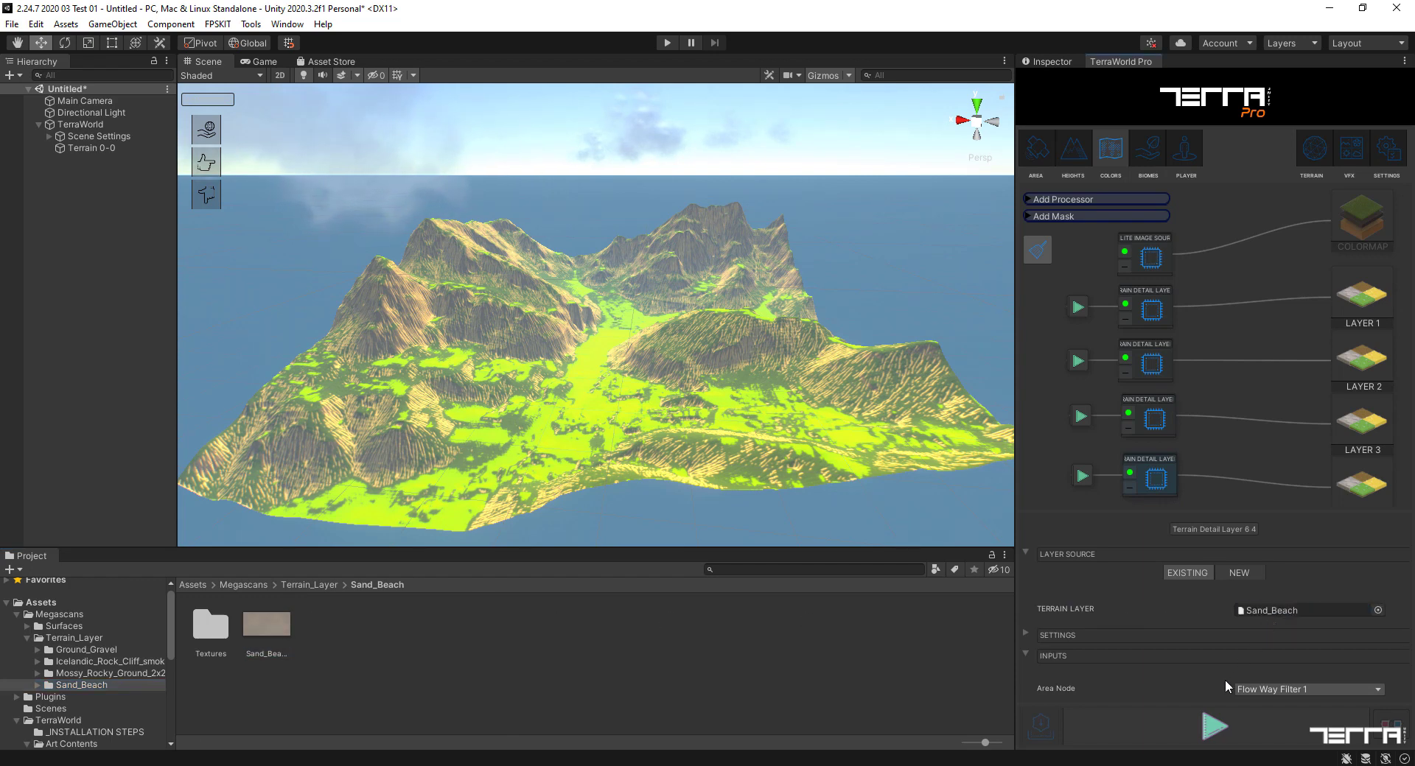
- Regenerate the world with the new Megascans layers and return to the AREA page
left_click(1214, 727)
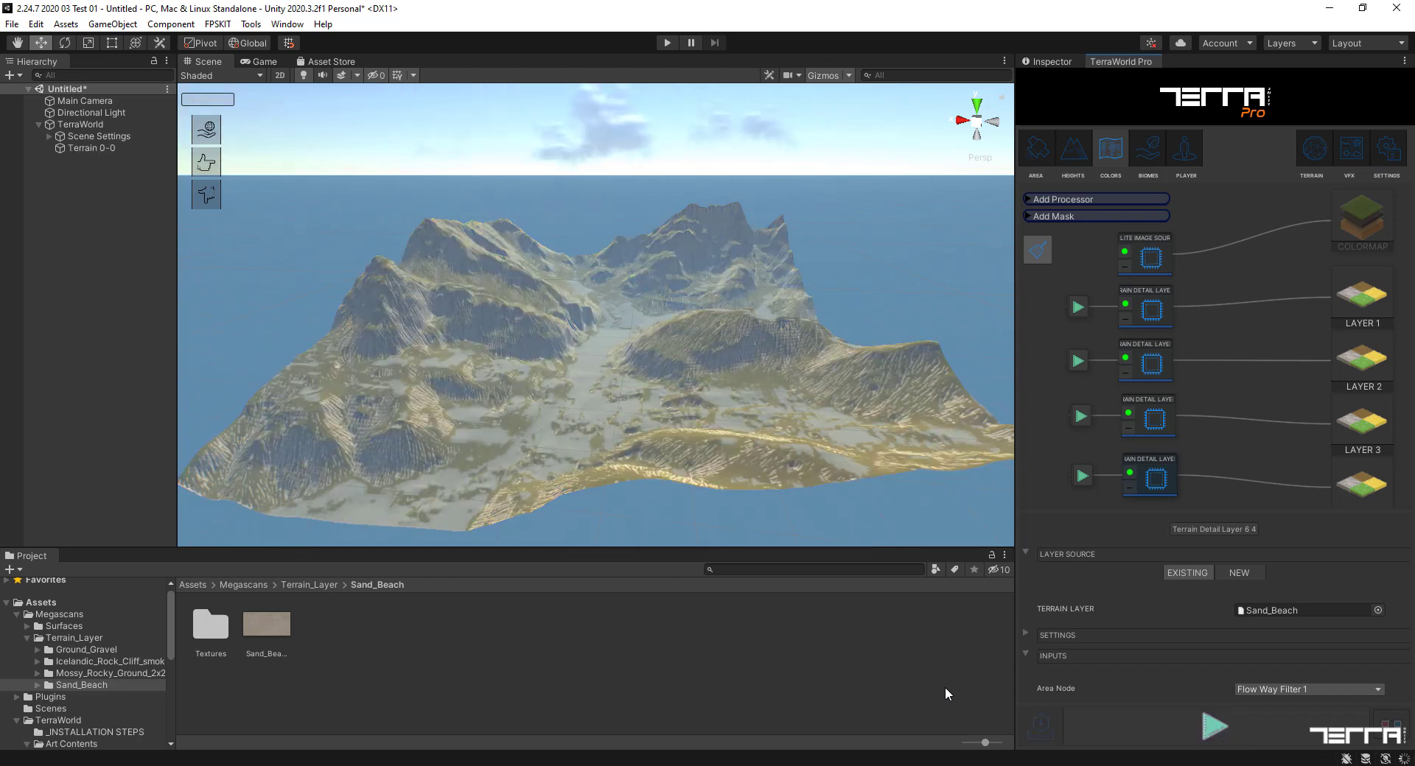
left_click(1036, 151)
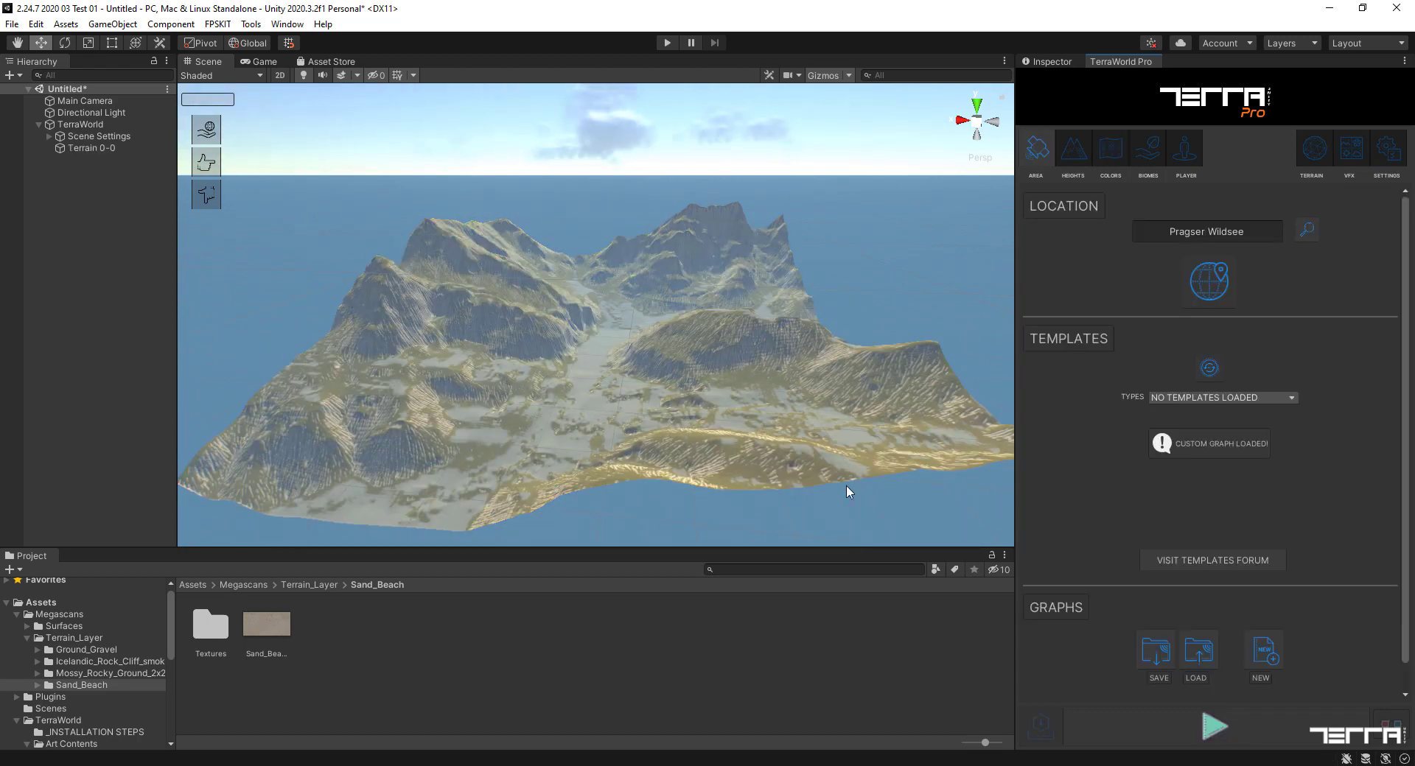